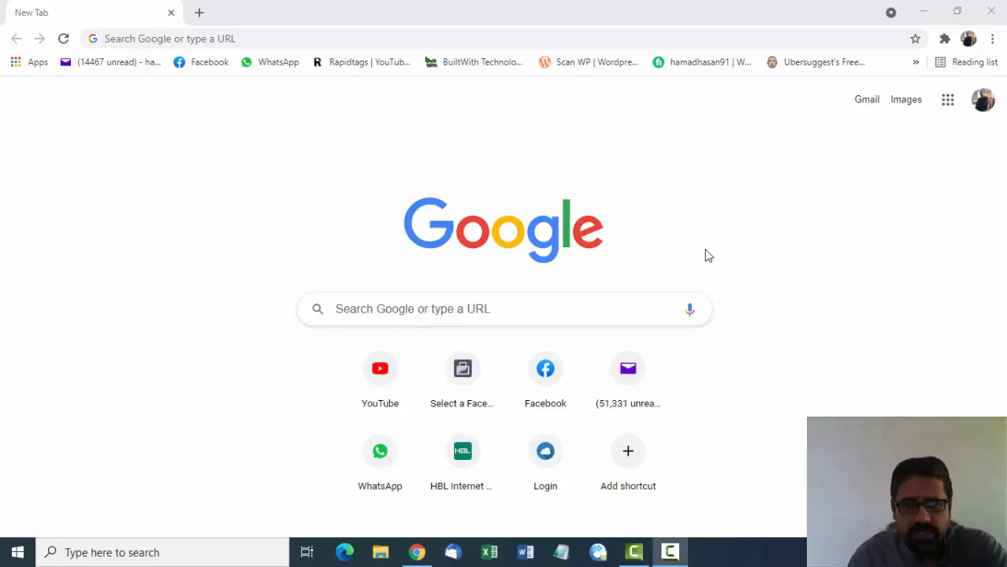
Step: Open the DubaiStore business from the business list in Facebook Business Manager
left_click(463, 376)
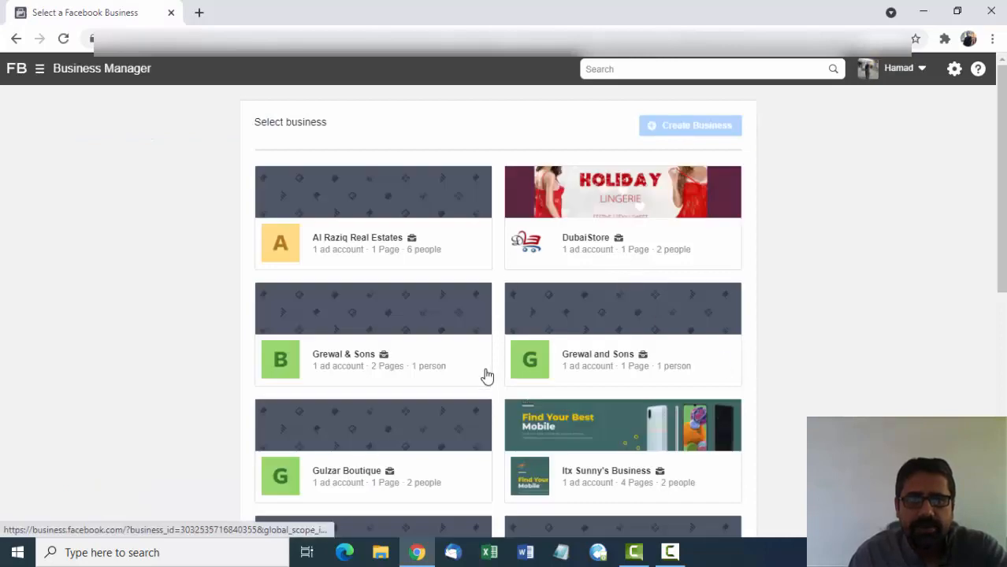
scroll(487, 377, "down", 4)
scroll(487, 377, "up", 4)
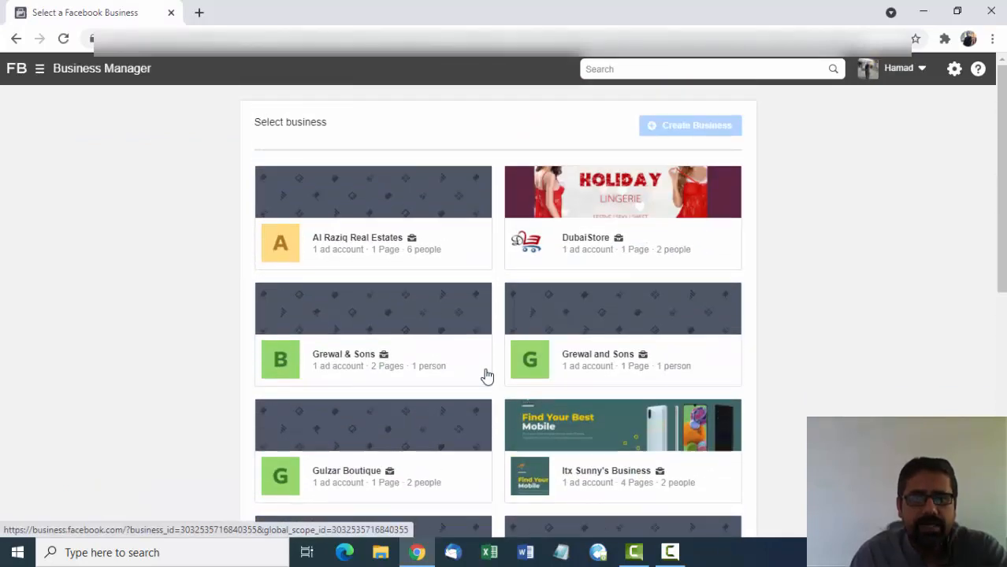
scroll(487, 377, "down", 2)
scroll(486, 377, "down", 1)
scroll(487, 377, "up", 4)
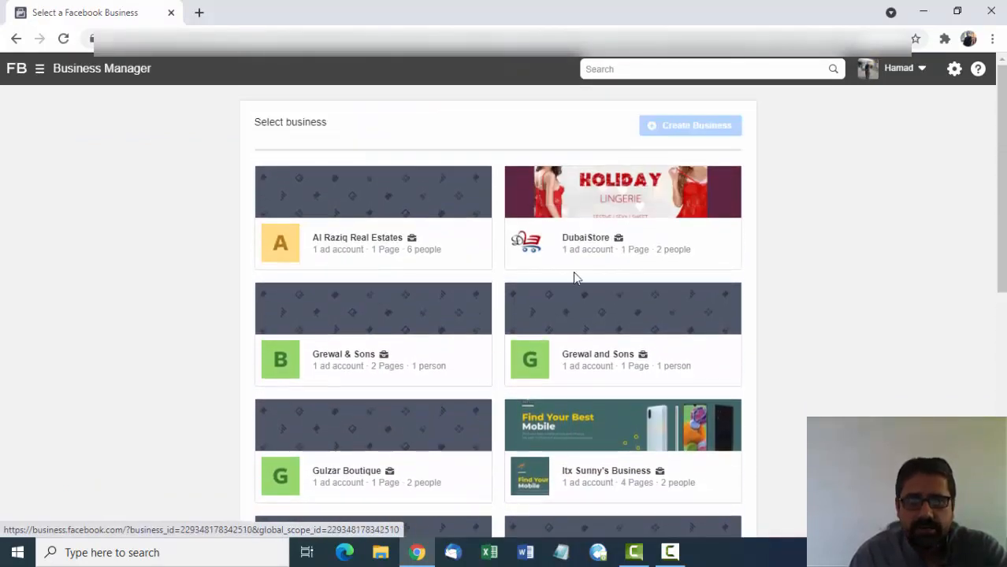
left_click(581, 250)
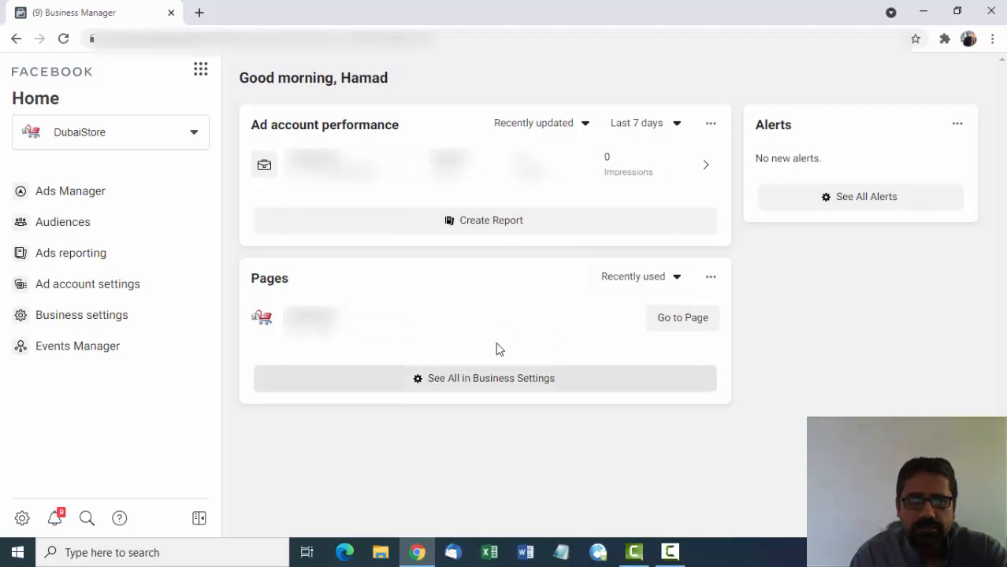
Step: Create a new campaign in Ads Manager with the Brand Awareness objective
left_click(67, 192)
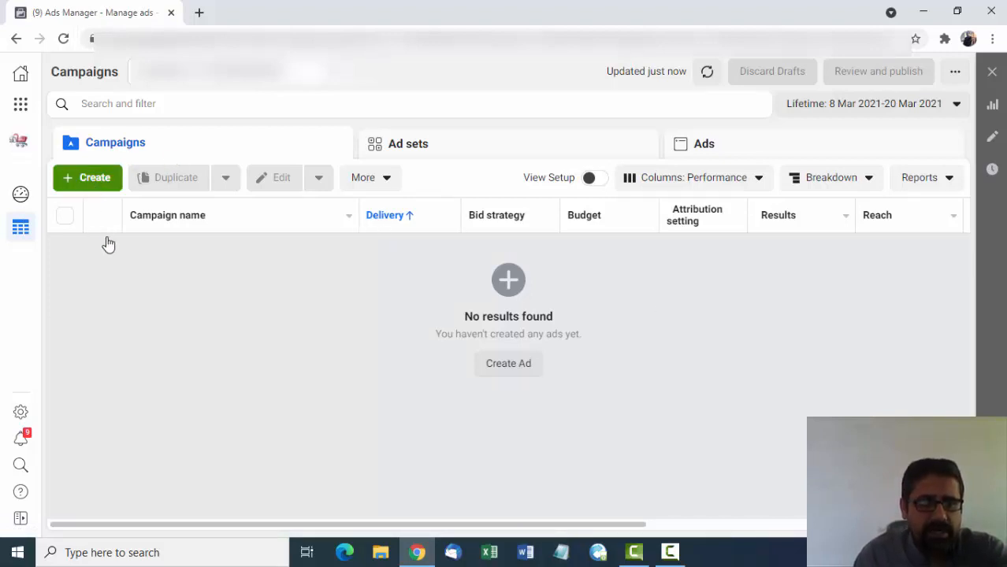
left_click(93, 180)
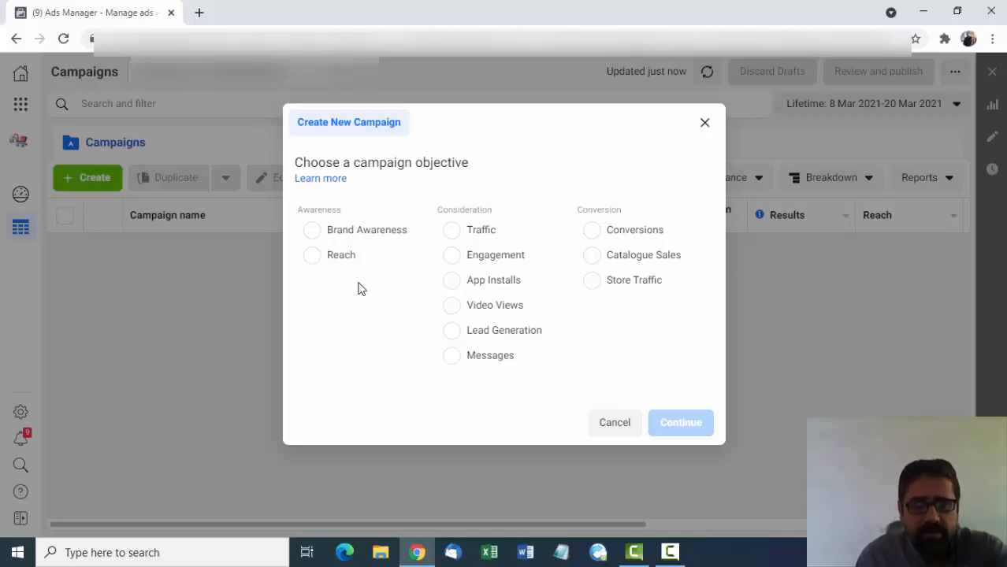
left_click(341, 232)
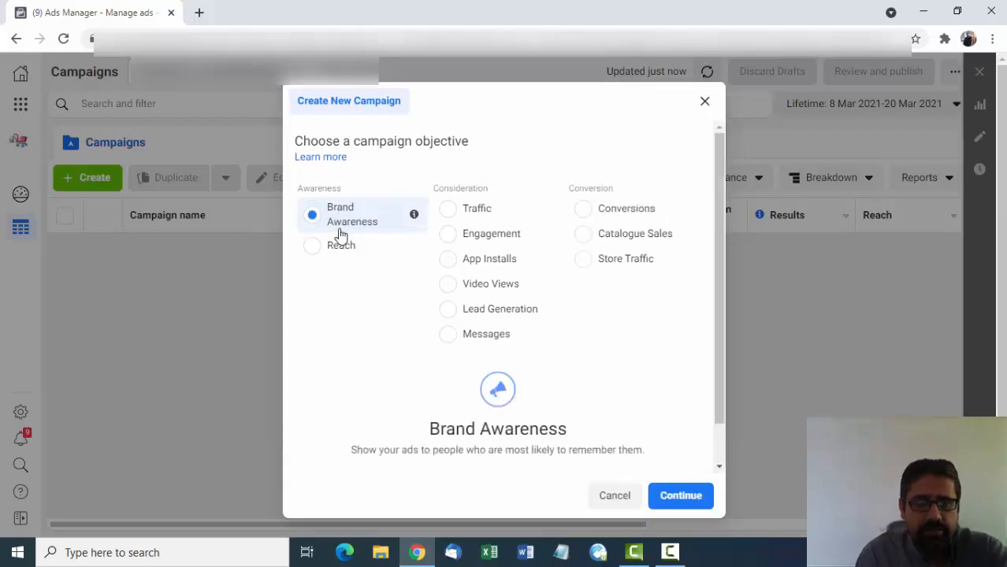
left_click(669, 501)
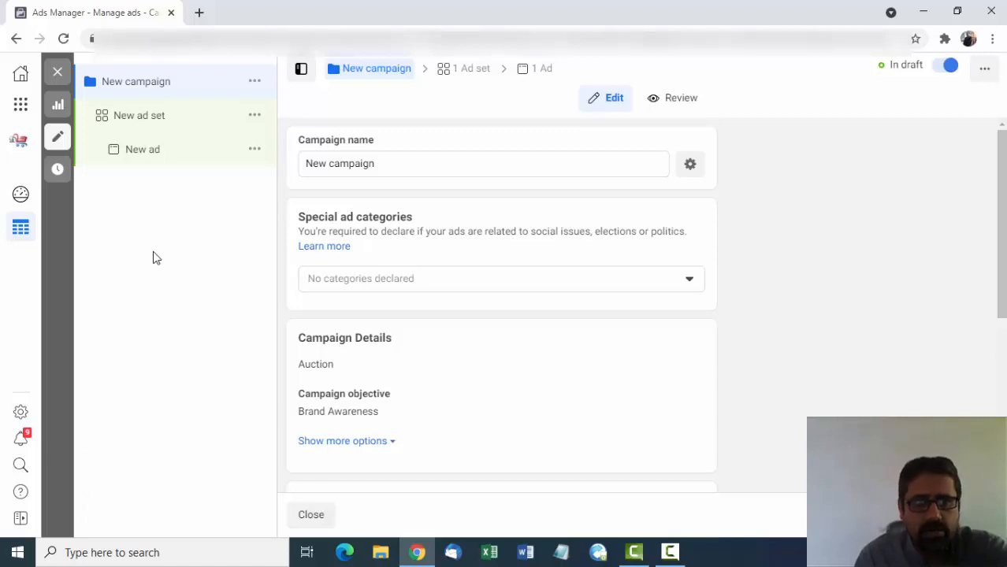
Step: Rename the campaign "Brand awareness", using the spelling suggestion to separate the two words
left_click(390, 164)
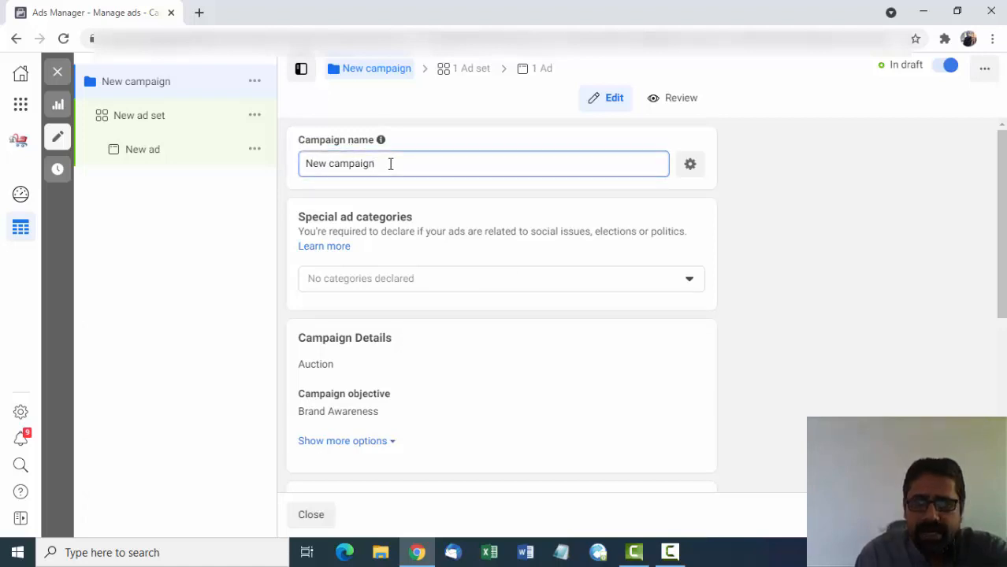
key("BackSpace")
key("BackSpace")
key("BackSpace")
key("BackSpace")
key("BackSpace")
key("BackSpace")
key("BackSpace")
key("BackSpace")
key("BackSpace")
key("BackSpace")
key("BackSpace")
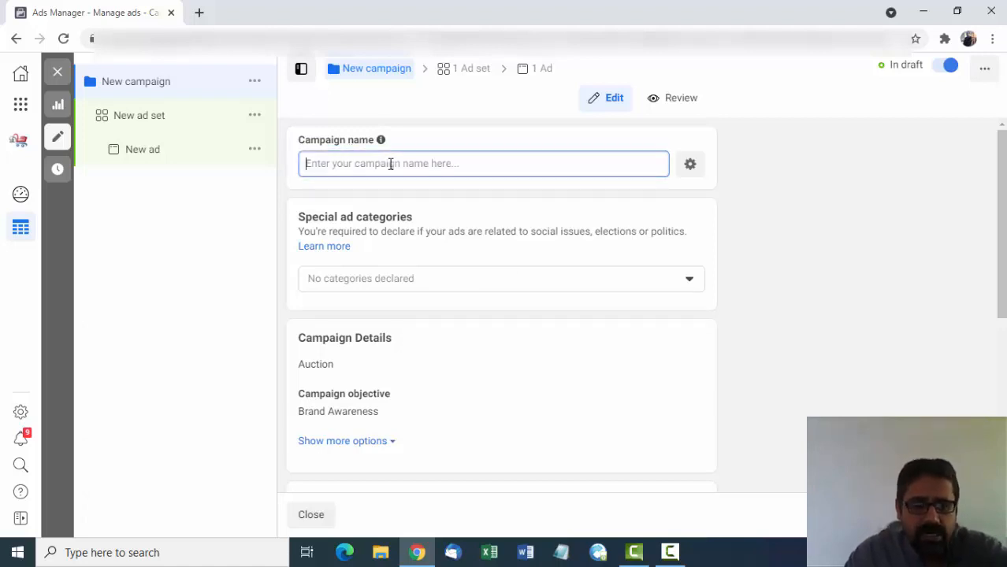
type("Bra")
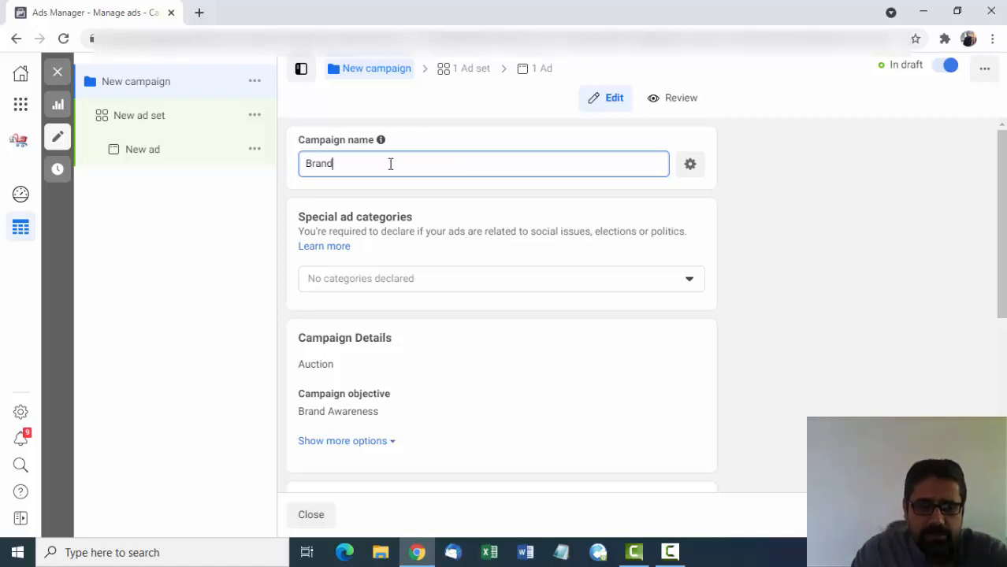
type("nd")
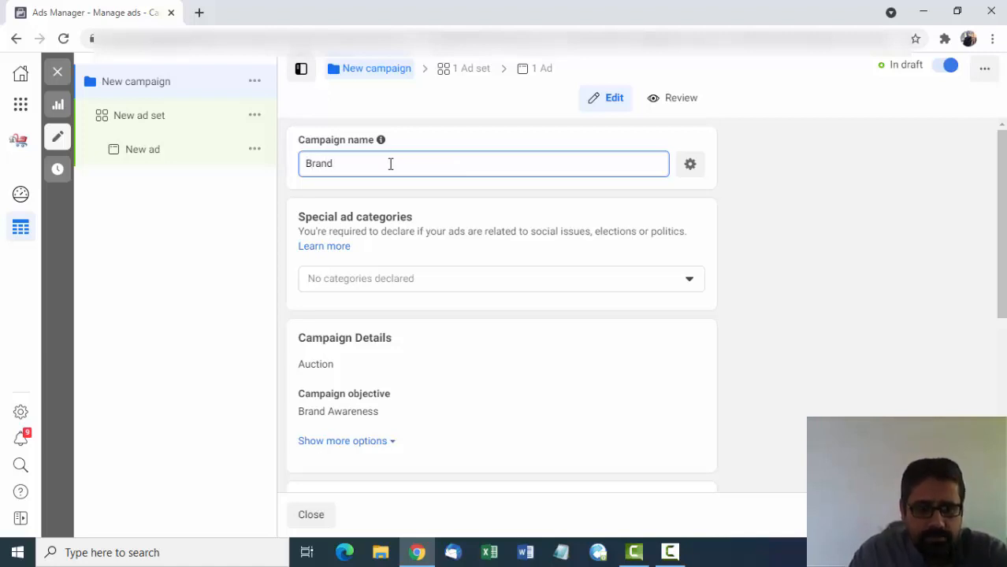
type("awar")
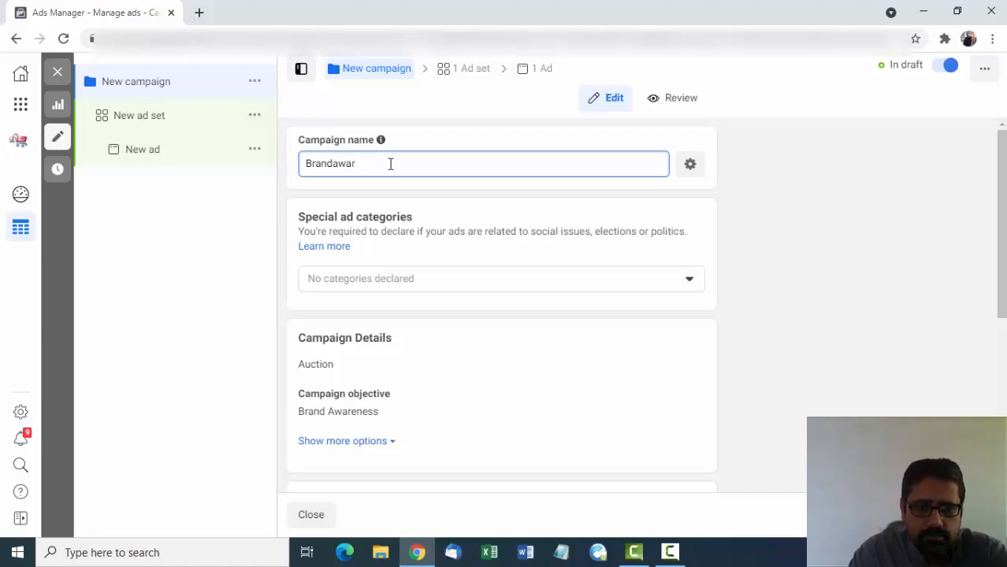
type("ene")
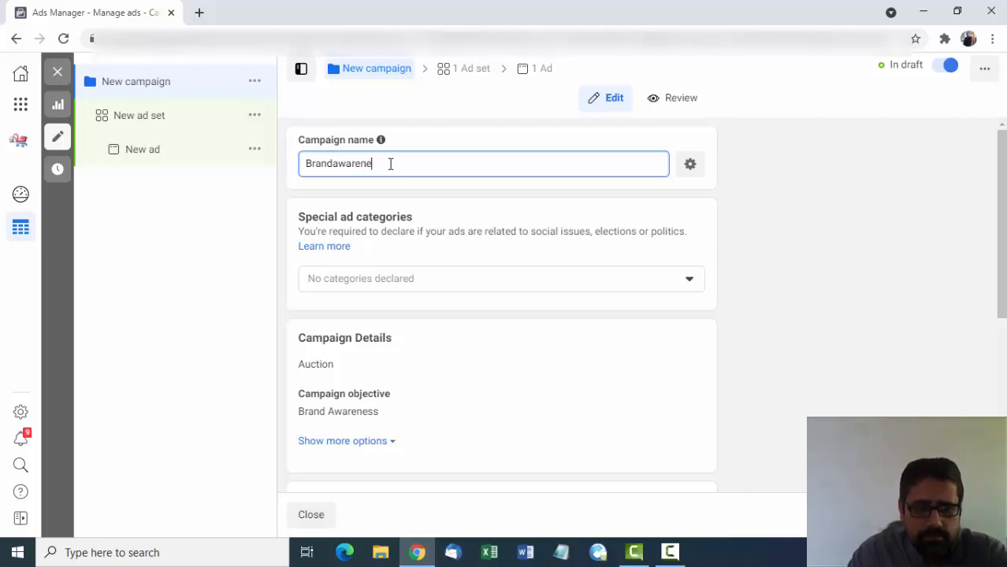
type("ss")
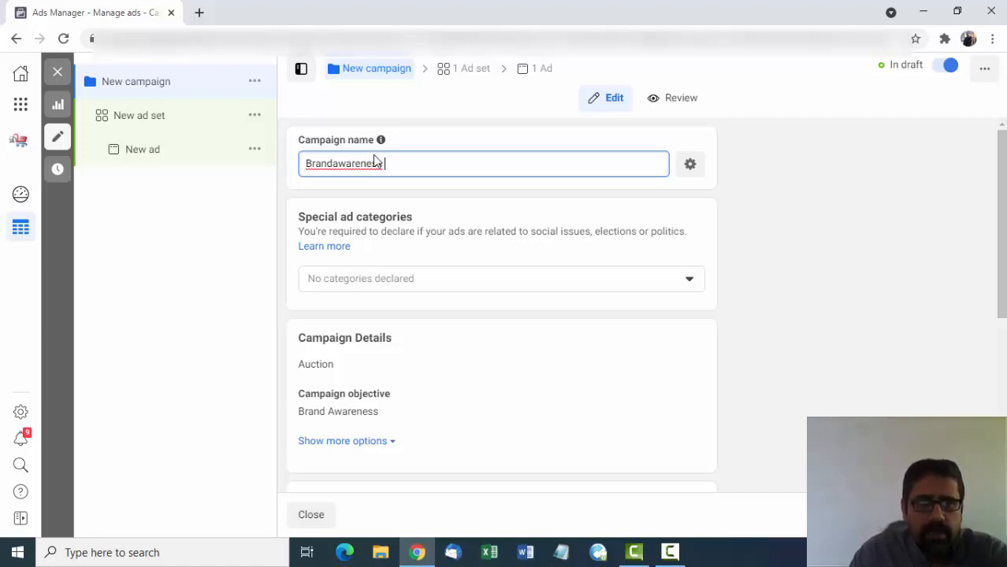
right_click(346, 163)
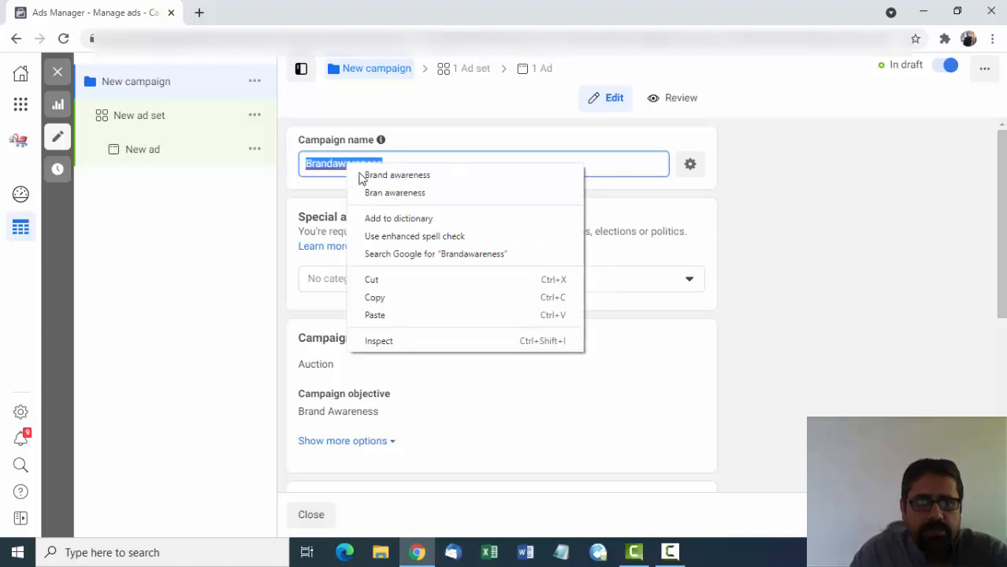
left_click(373, 174)
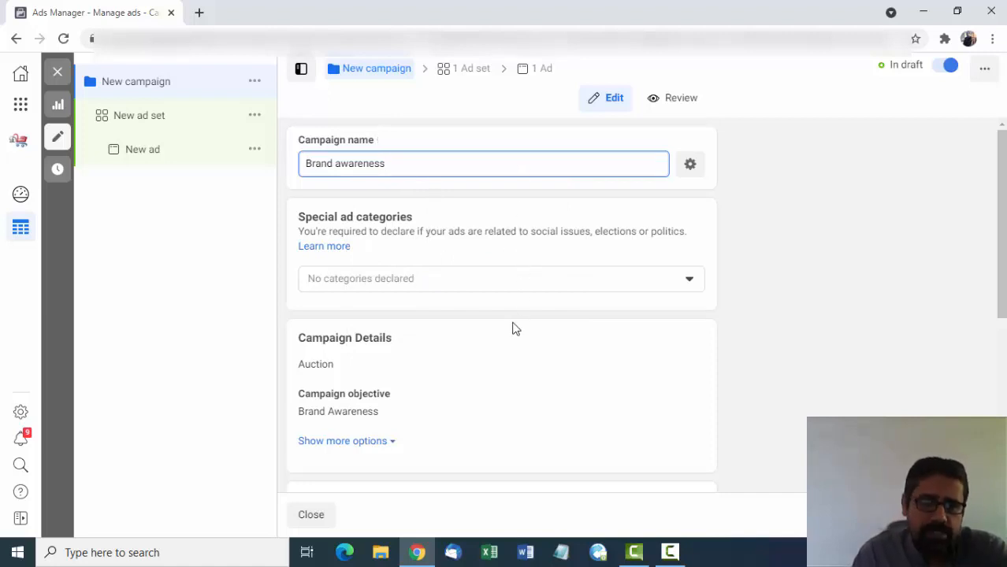
Step: Review the campaign's special ad category choices, campaign details, A/B test and campaign budget optimisation settings
scroll(512, 328, "down", 2)
scroll(512, 328, "up", 2)
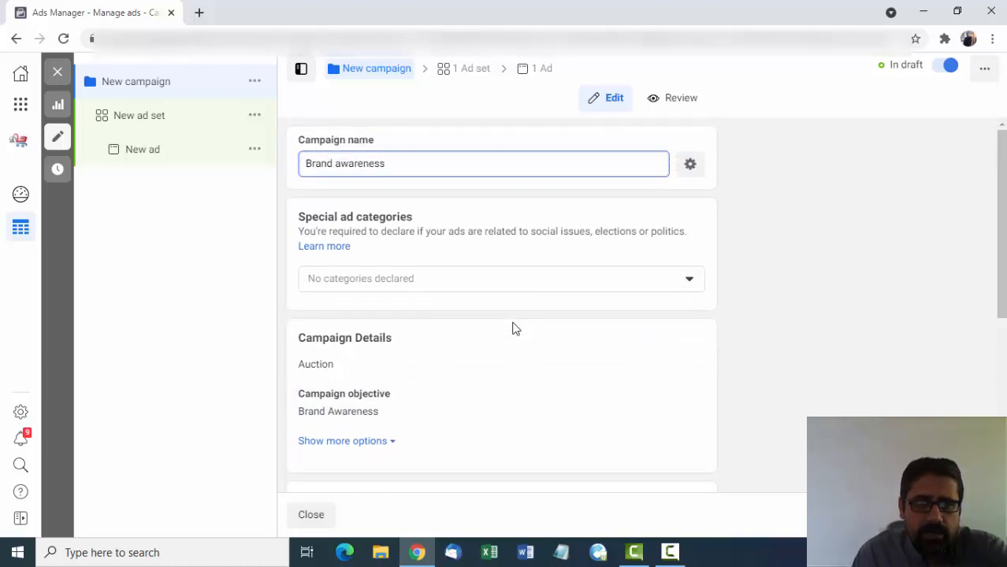
scroll(512, 327, "down", 2)
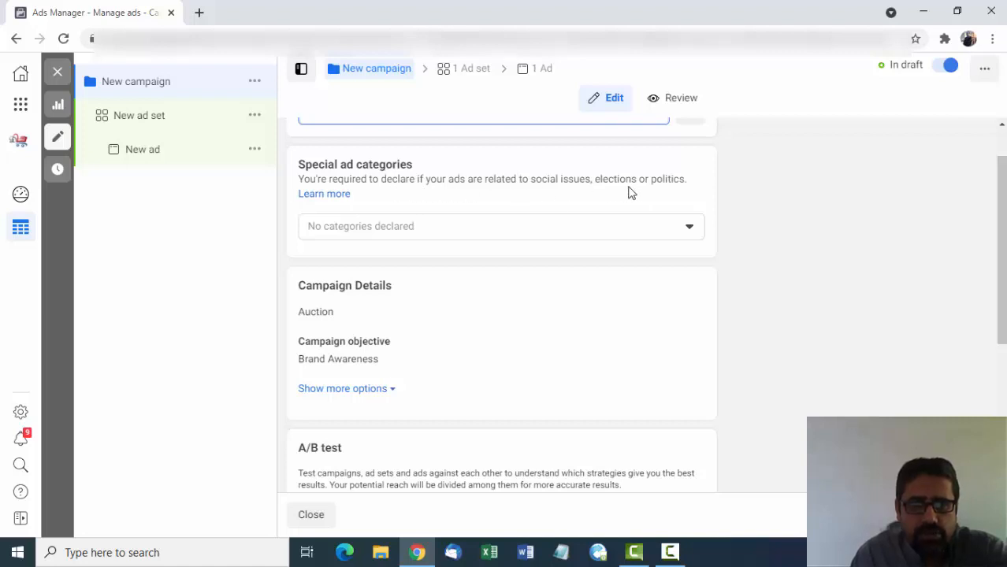
left_click(689, 228)
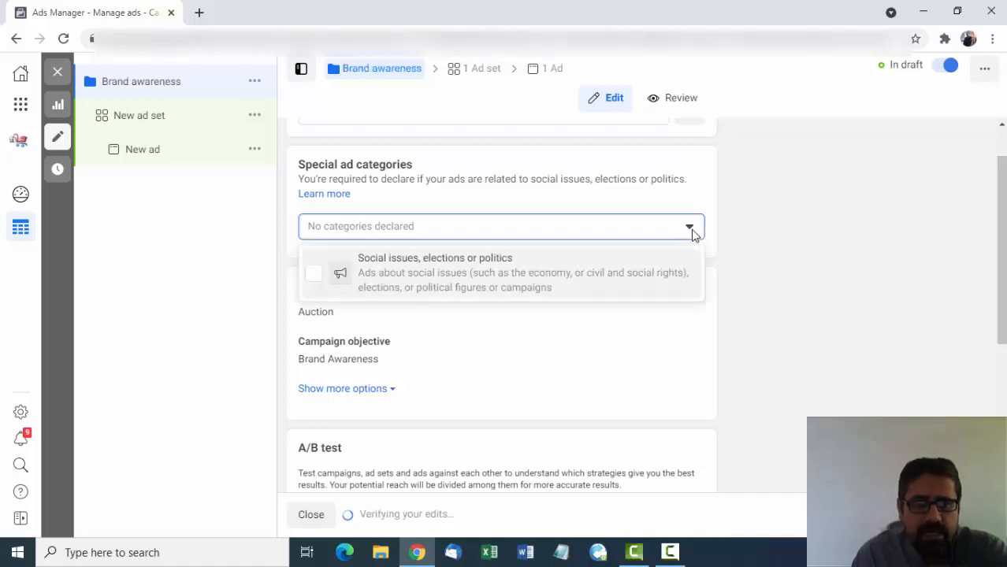
left_click(689, 228)
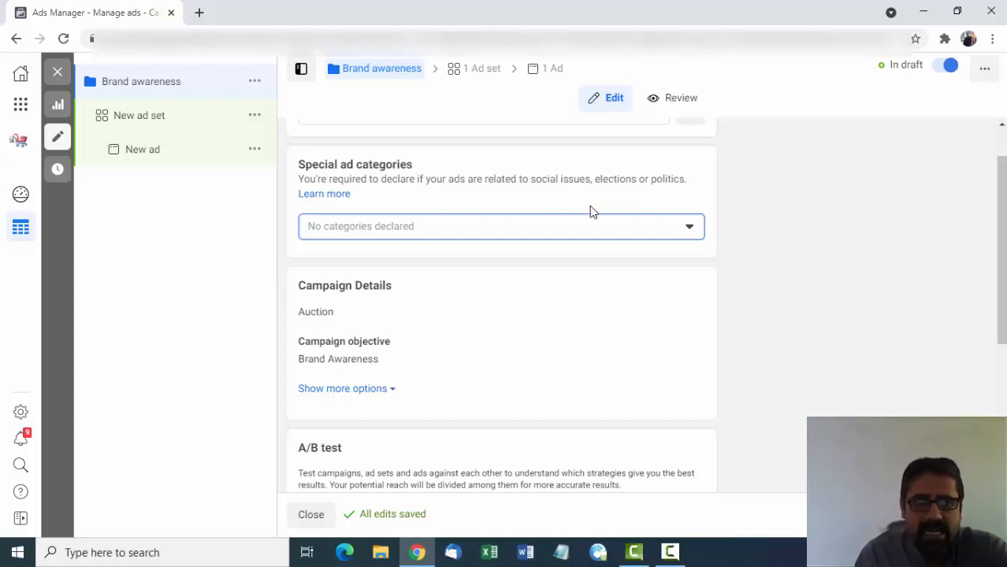
scroll(593, 211, "up", 1)
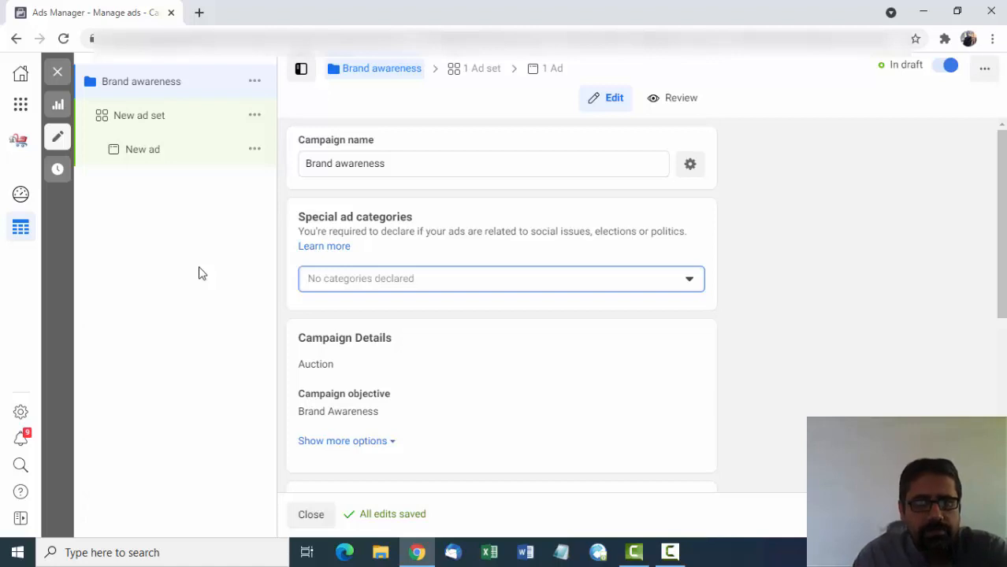
scroll(511, 389, "down", 2)
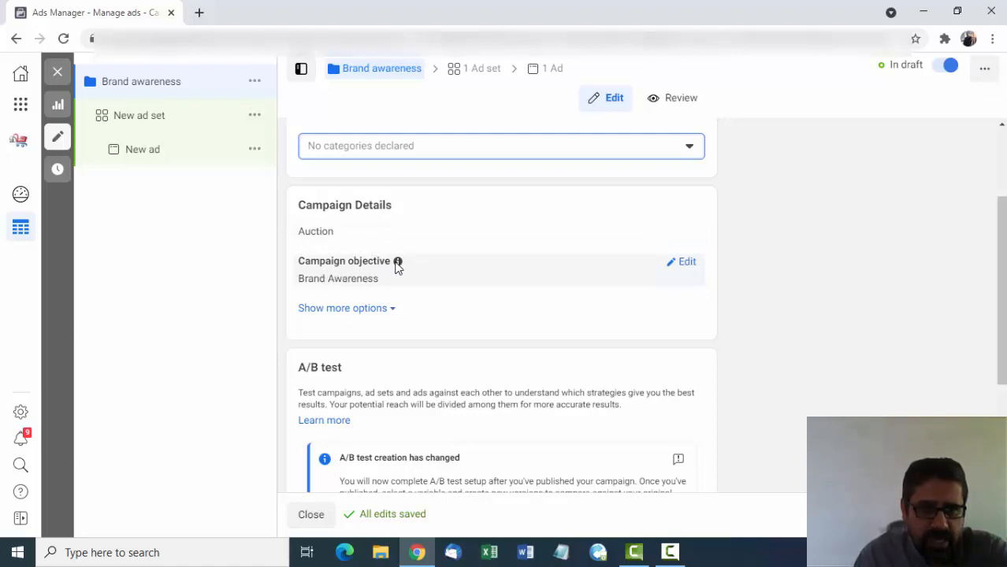
mouse_move(398, 266)
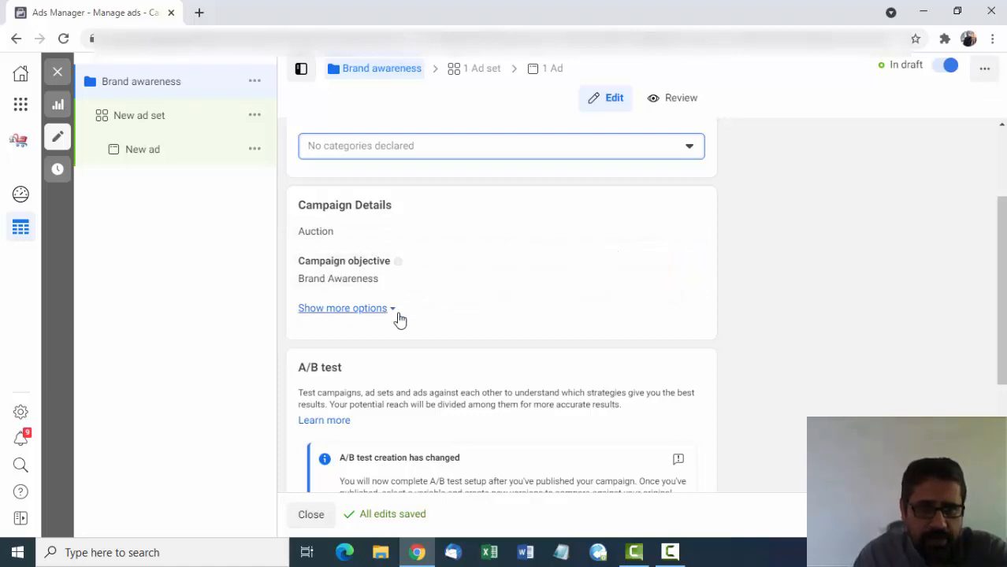
scroll(417, 328, "down", 3)
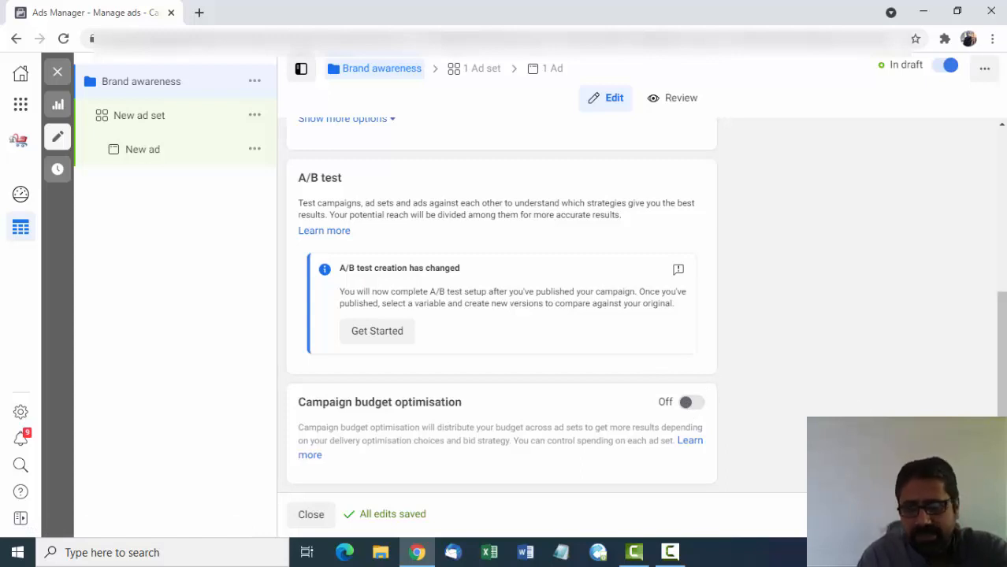
Step: Continue to the ad set settings and clear the default ad set name
left_click(974, 515)
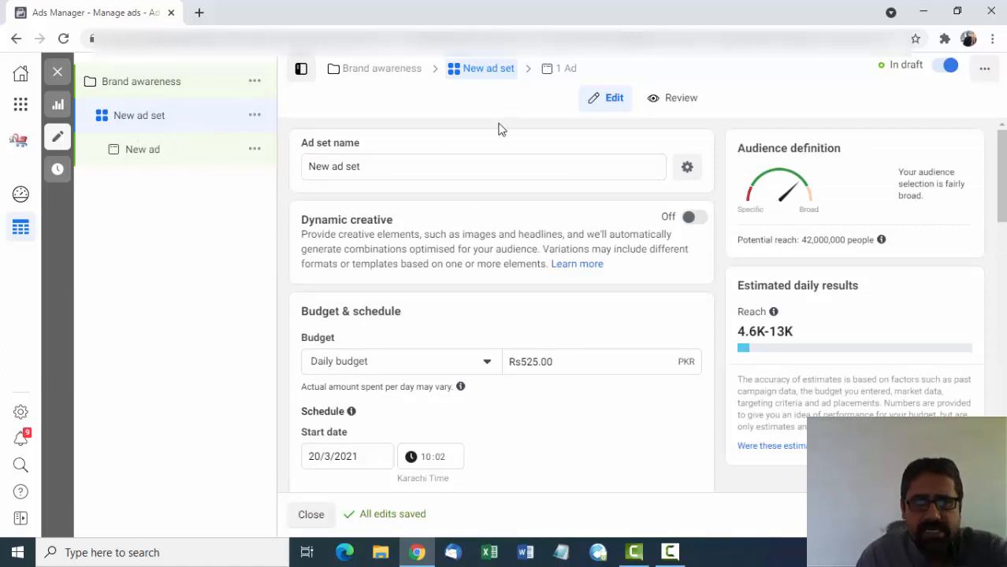
left_click(483, 167)
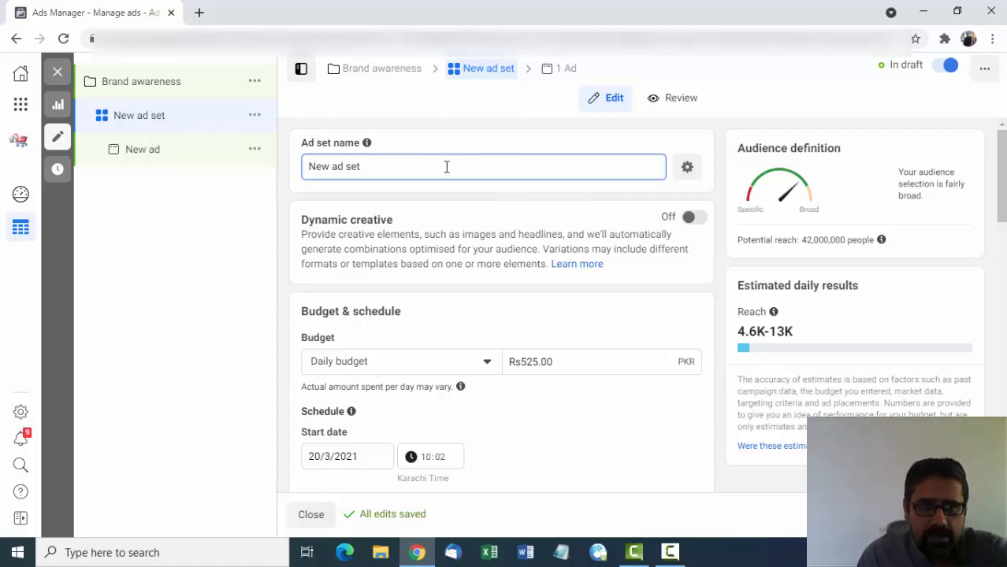
mouse_move(367, 147)
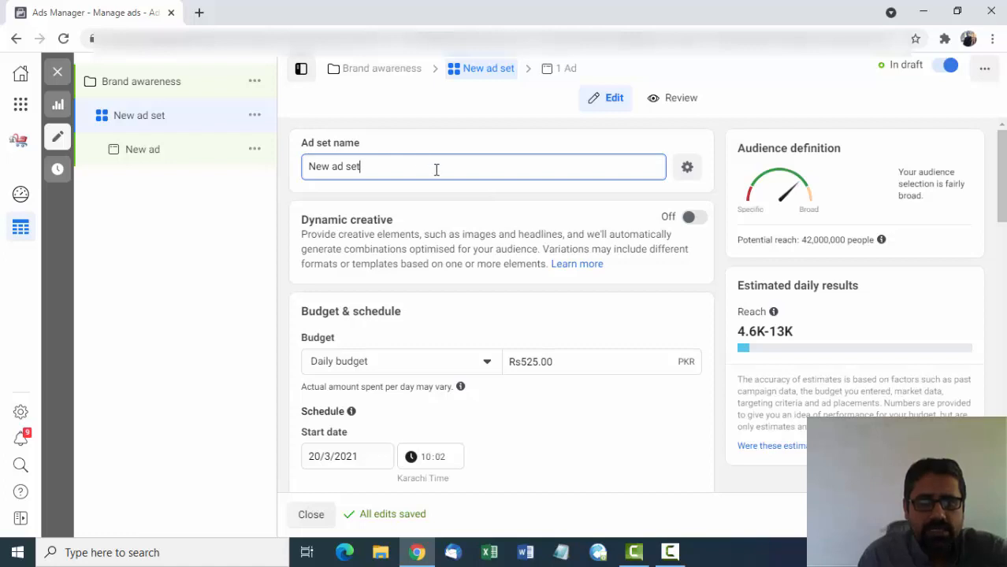
left_click(382, 168)
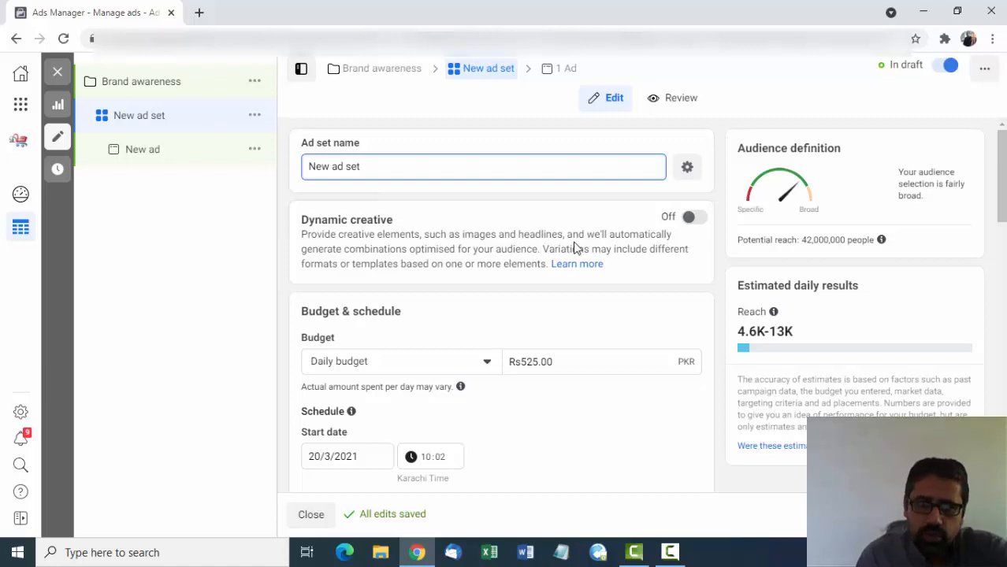
scroll(576, 248, "down", 1)
scroll(576, 248, "up", 1)
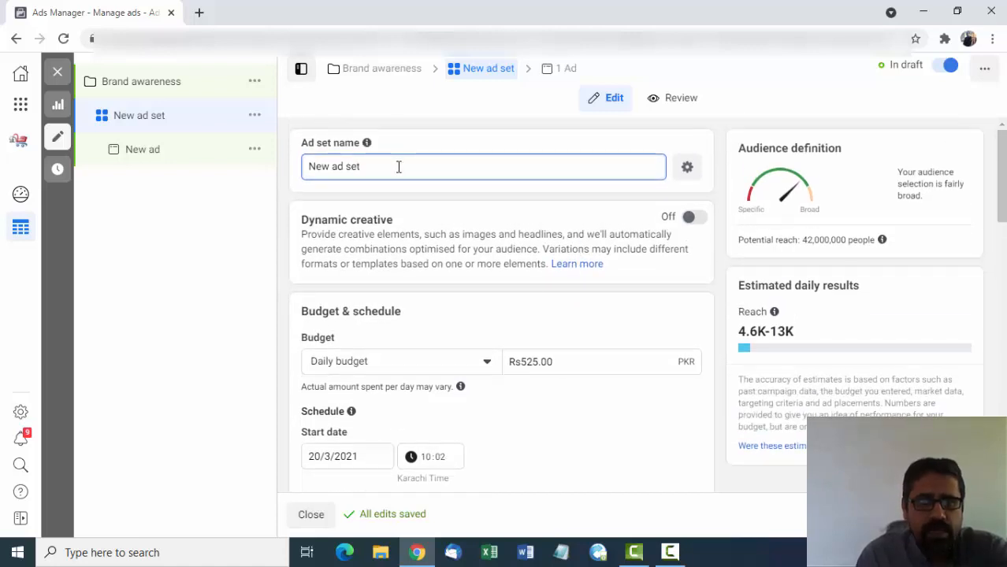
key("BackSpace")
key("BackSpace")
key("BackSpace")
key("BackSpace")
key("BackSpace")
key("BackSpace")
key("BackSpace")
key("BackSpace")
key("BackSpace")
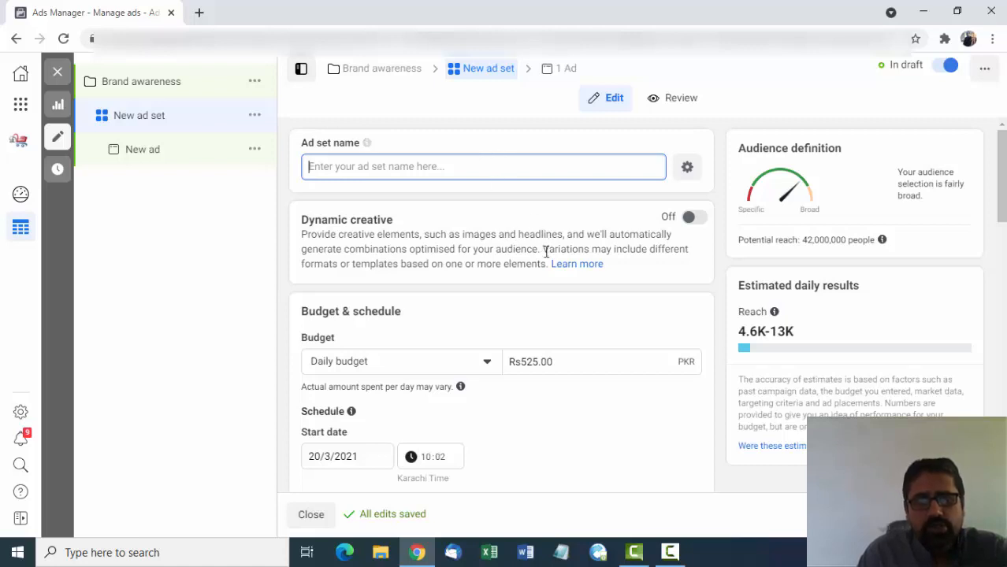
Step: Switch the ad set's budget type to Lifetime budget and back to Daily budget, with the end date option left enabled
scroll(568, 287, "down", 2)
scroll(568, 286, "down", 4)
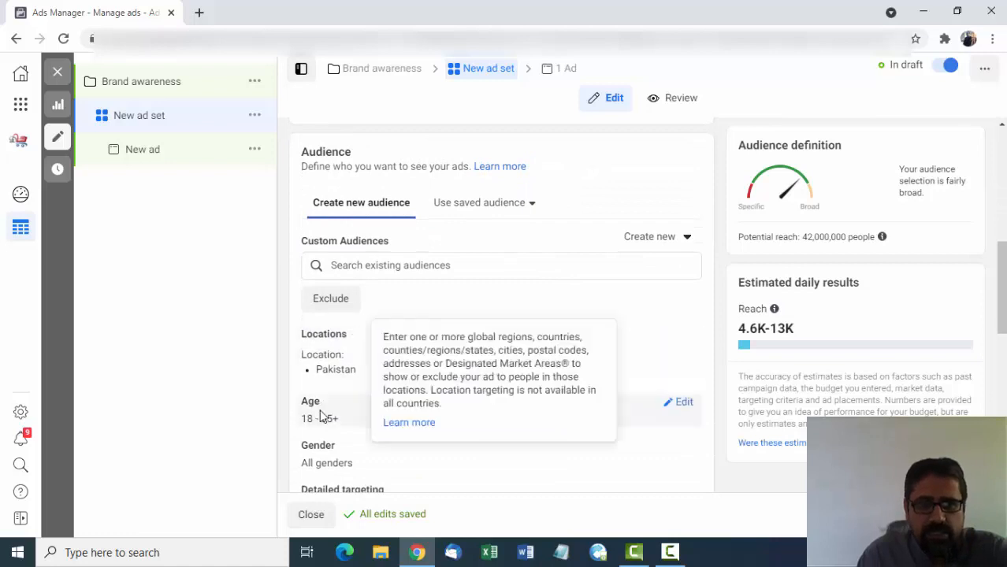
scroll(543, 296, "up", 5)
scroll(543, 296, "up", 1)
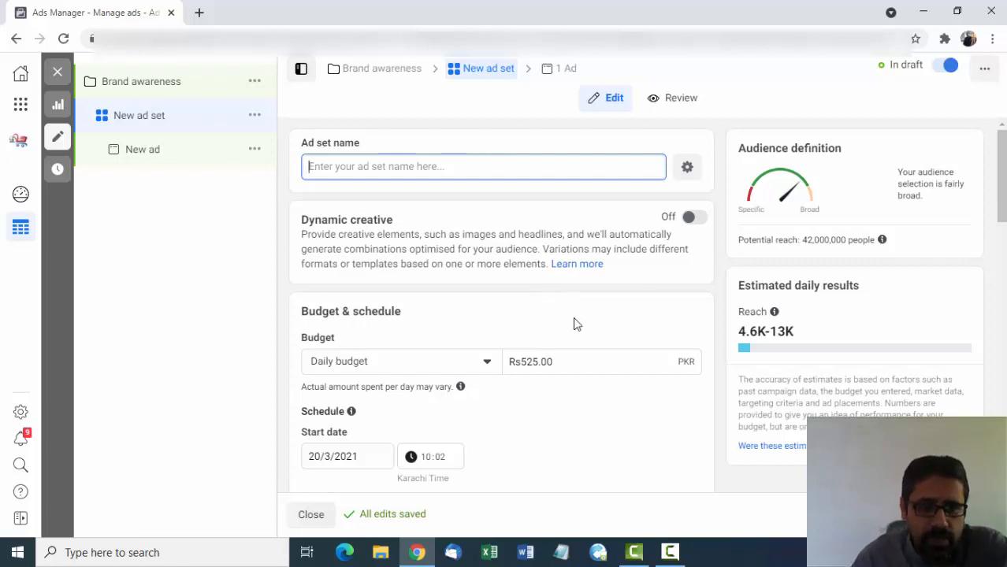
scroll(514, 314, "down", 1)
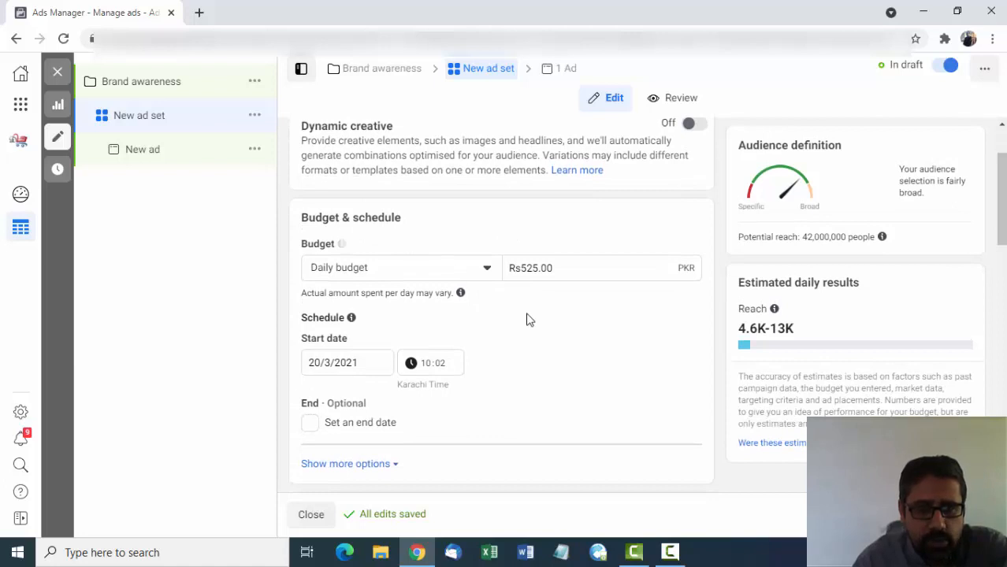
left_click(486, 269)
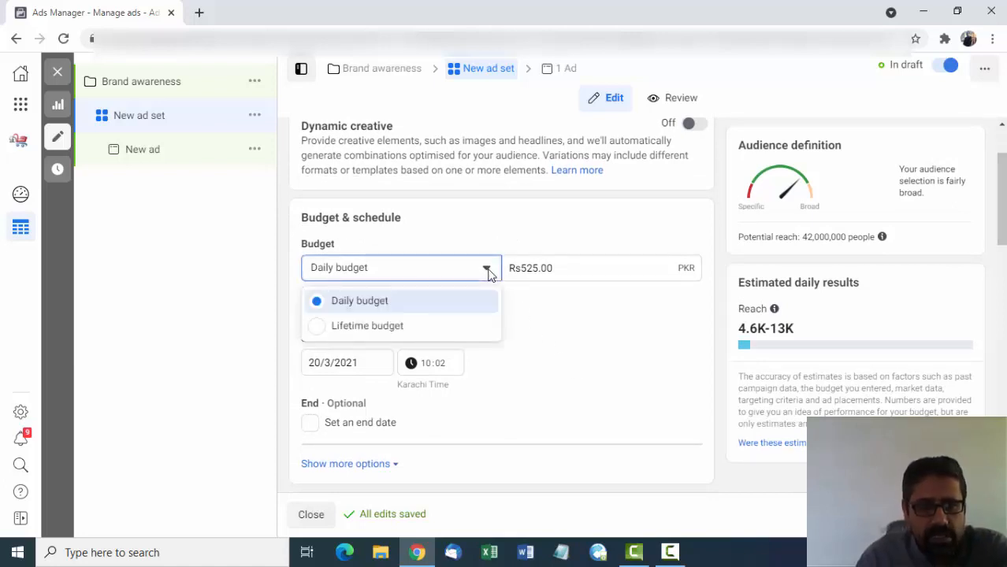
left_click(396, 328)
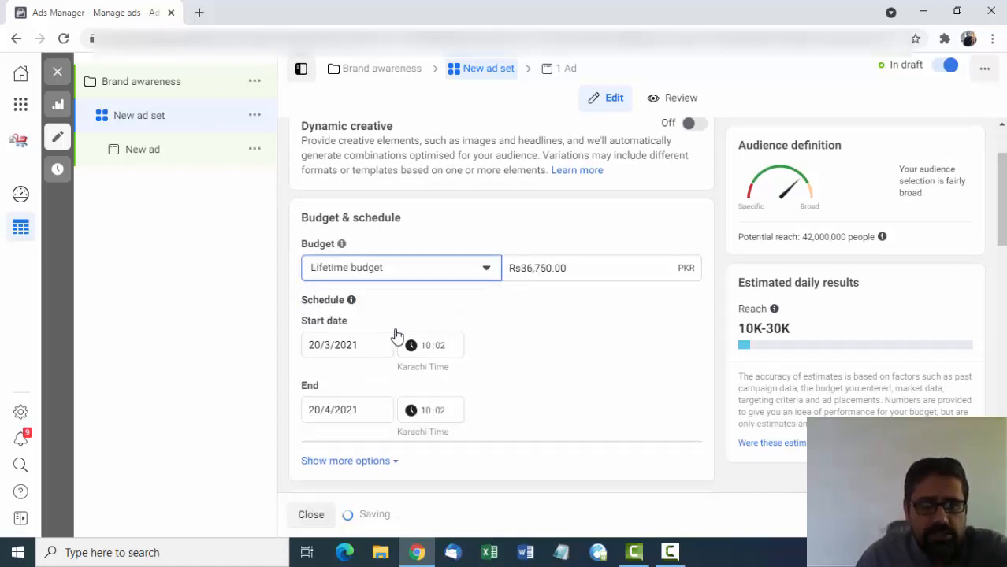
left_click(486, 269)
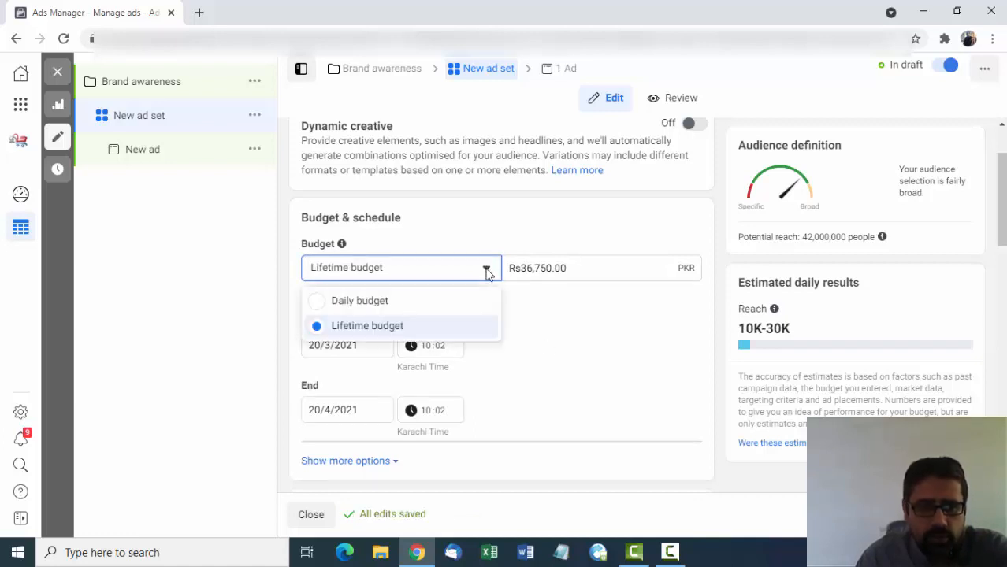
left_click(397, 304)
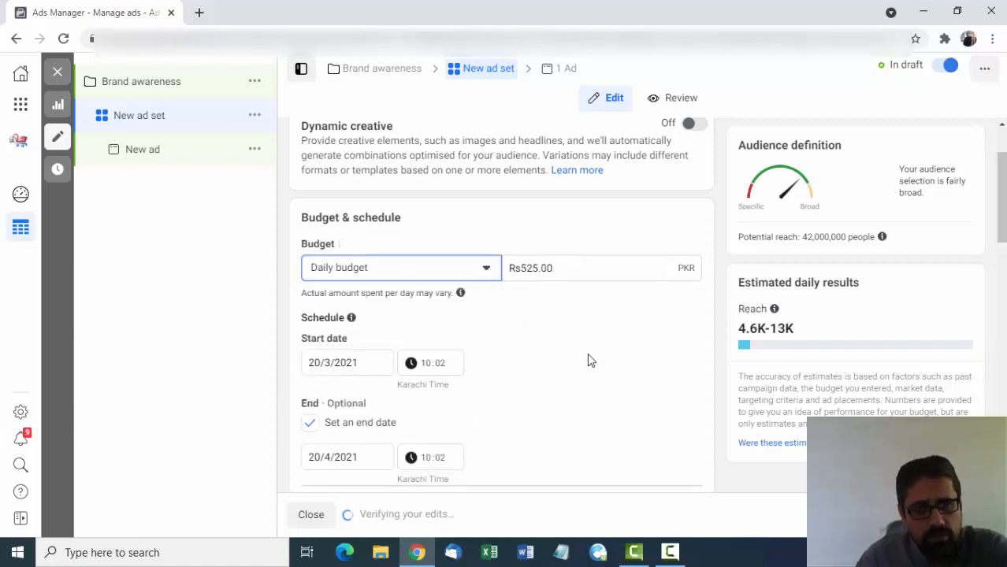
Step: Review the ad set's schedule and look at the end date's calendar without picking another date
scroll(590, 360, "down", 2)
mouse_move(352, 200)
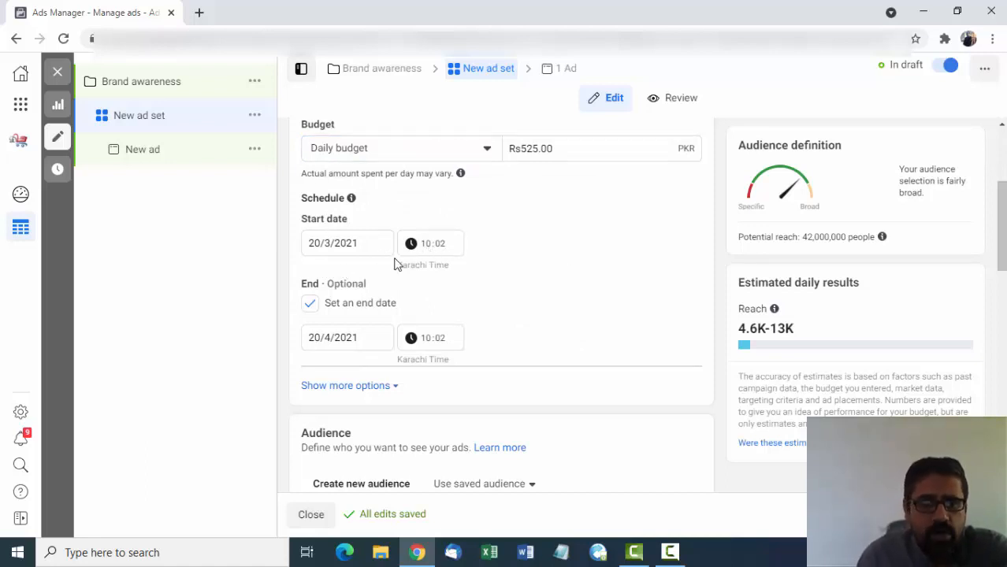
left_click(334, 338)
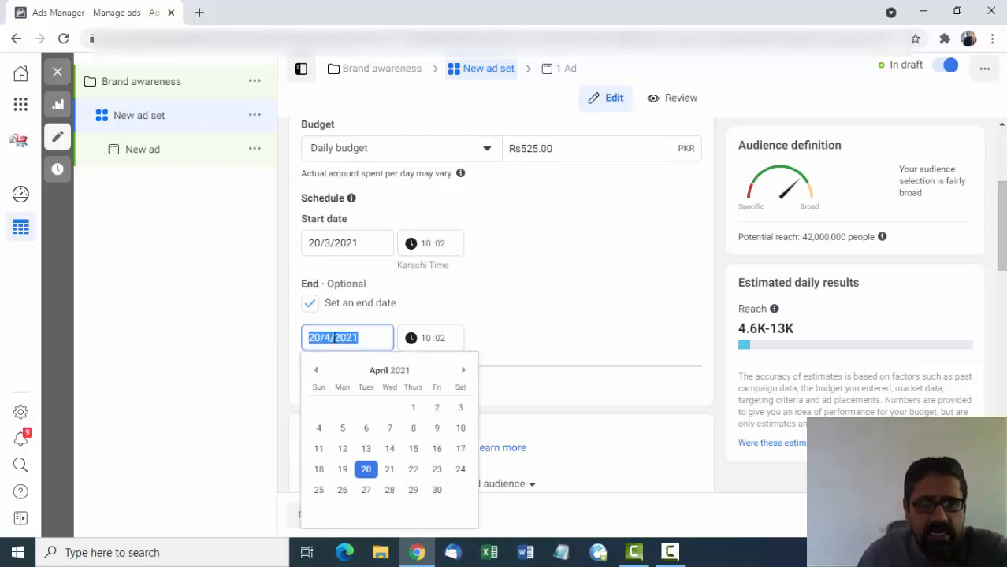
left_click(557, 293)
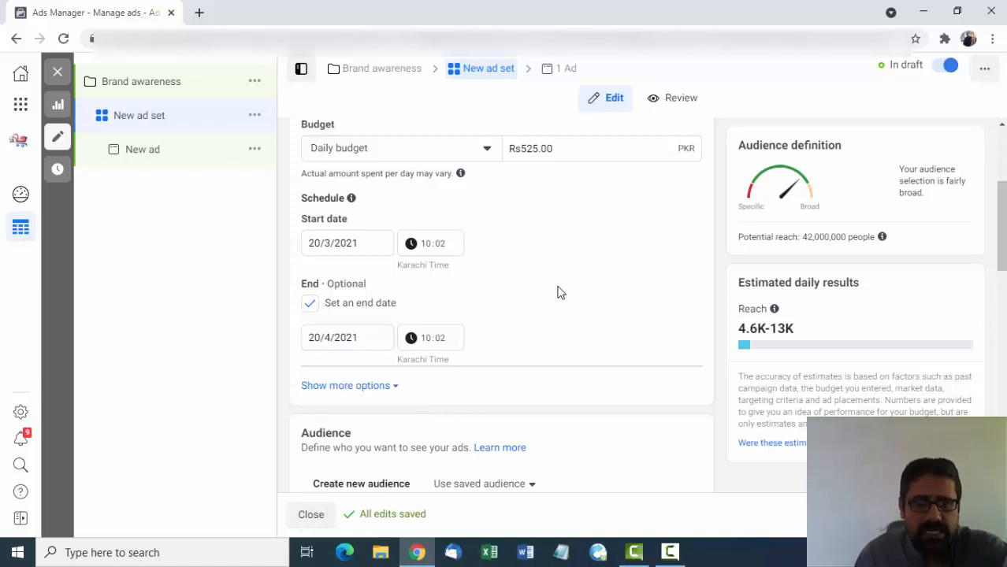
Step: Review the Audience section and check which saved audiences are available to use
scroll(558, 293, "down", 2)
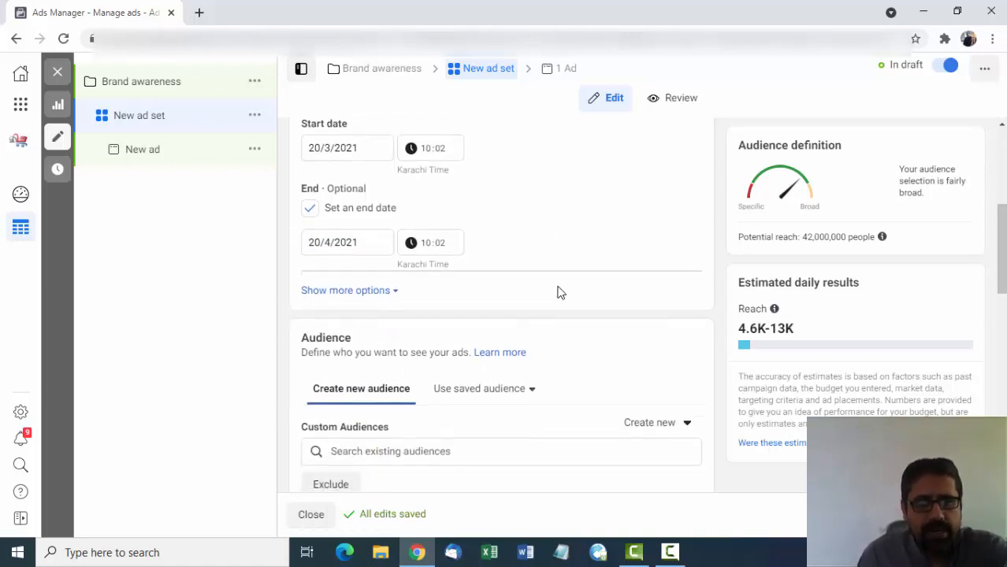
scroll(558, 293, "down", 3)
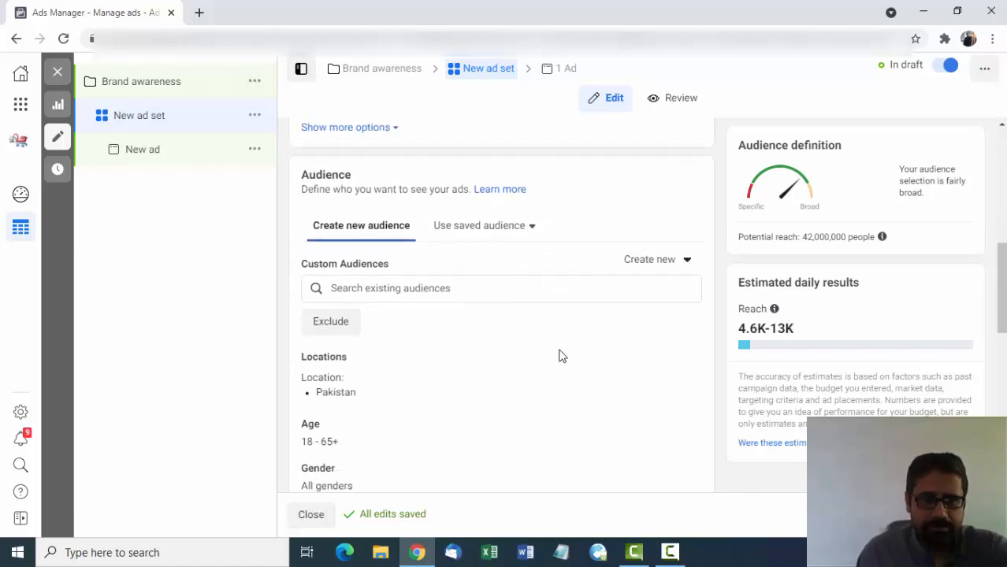
left_click(532, 230)
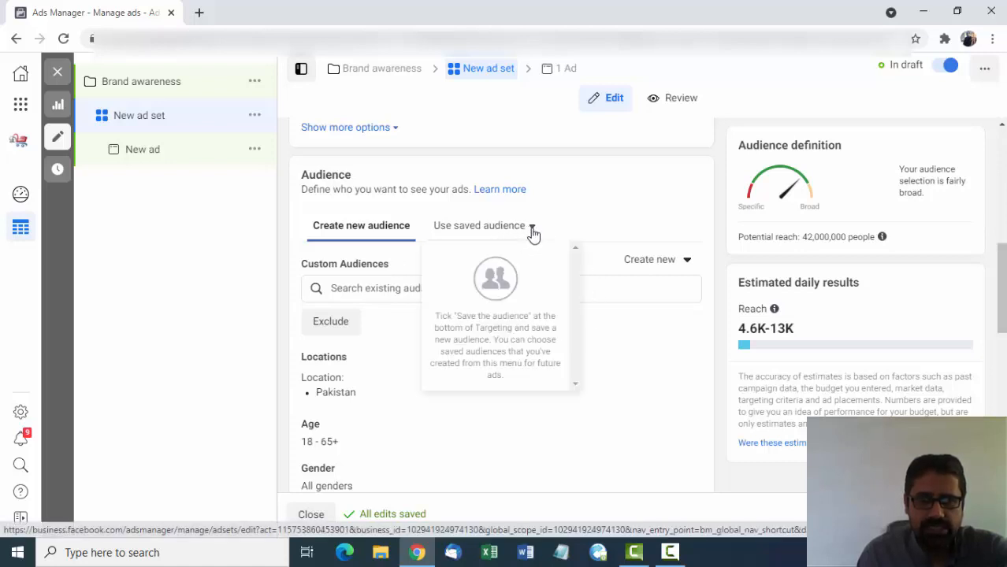
left_click(593, 213)
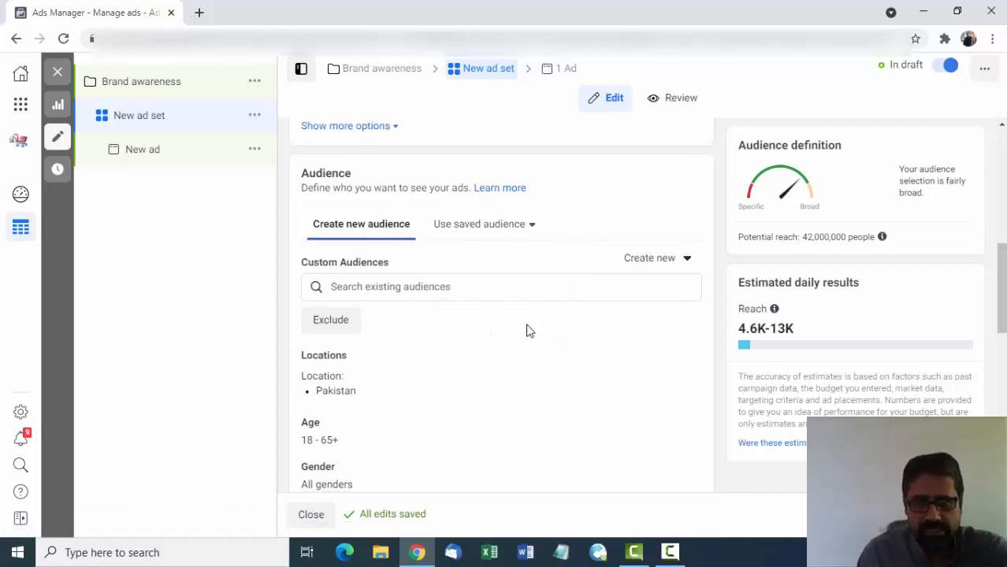
Step: Add India as an included location for the audience alongside Pakistan
scroll(528, 331, "down", 1)
scroll(528, 331, "down", 2)
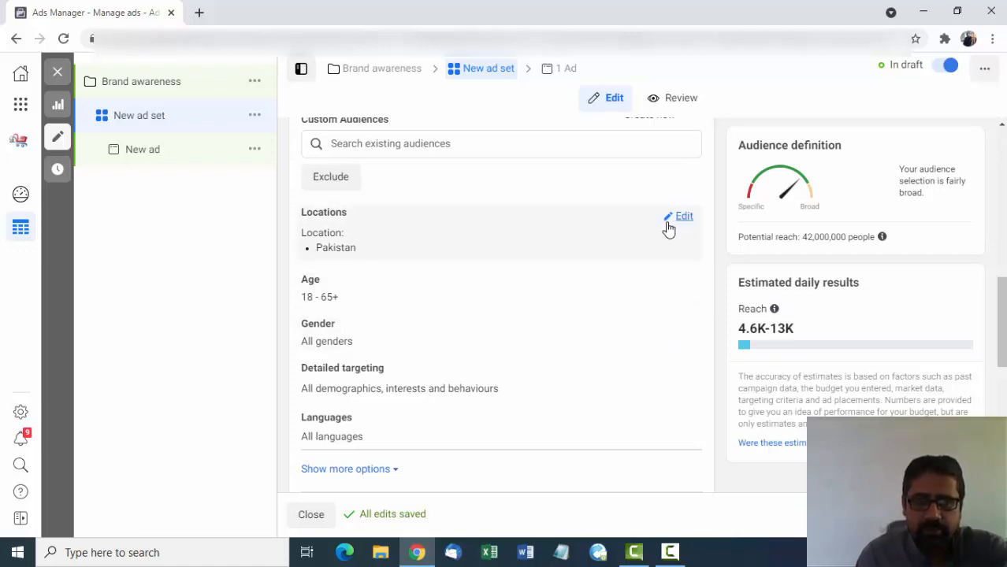
left_click(682, 218)
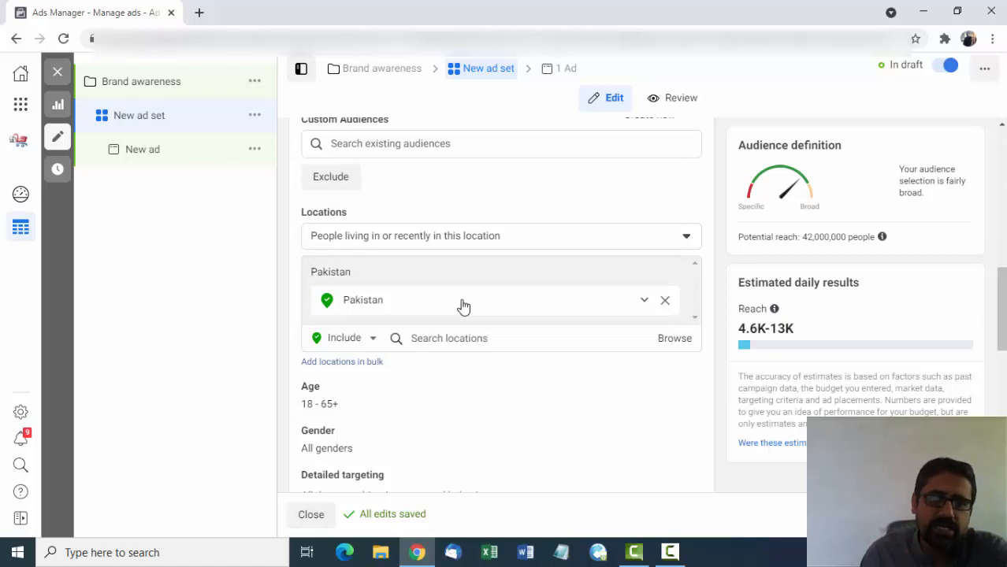
left_click(454, 338)
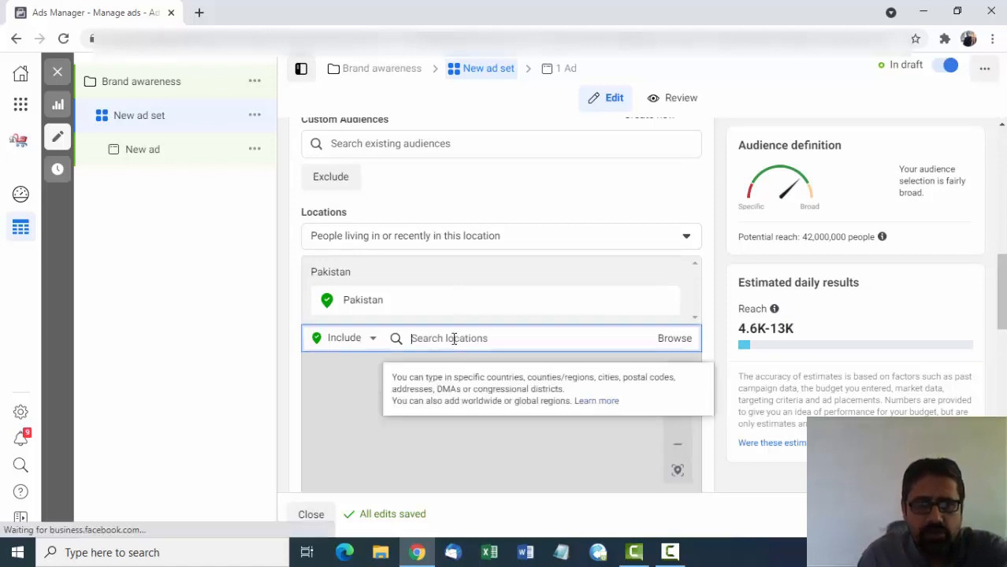
type("india")
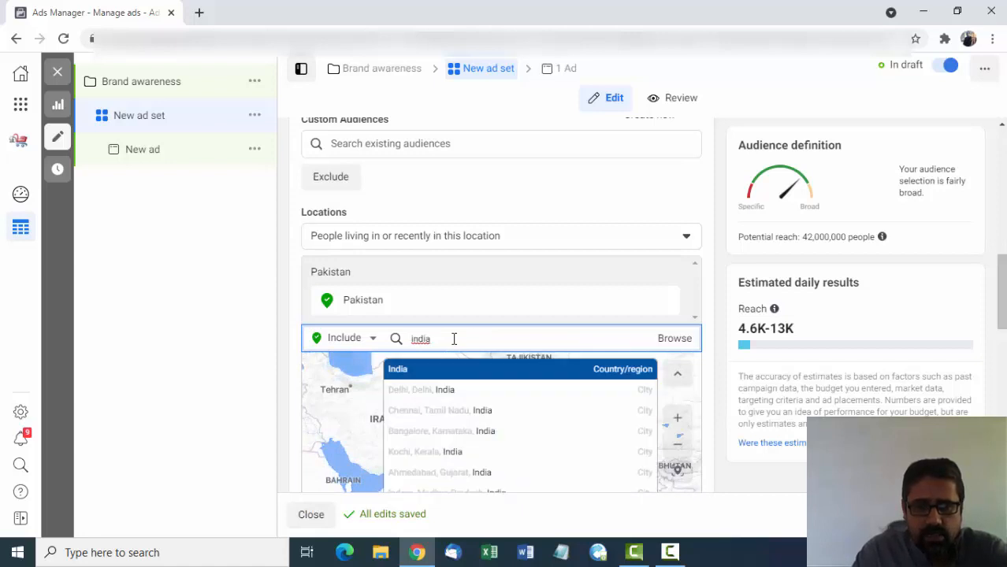
left_click(610, 370)
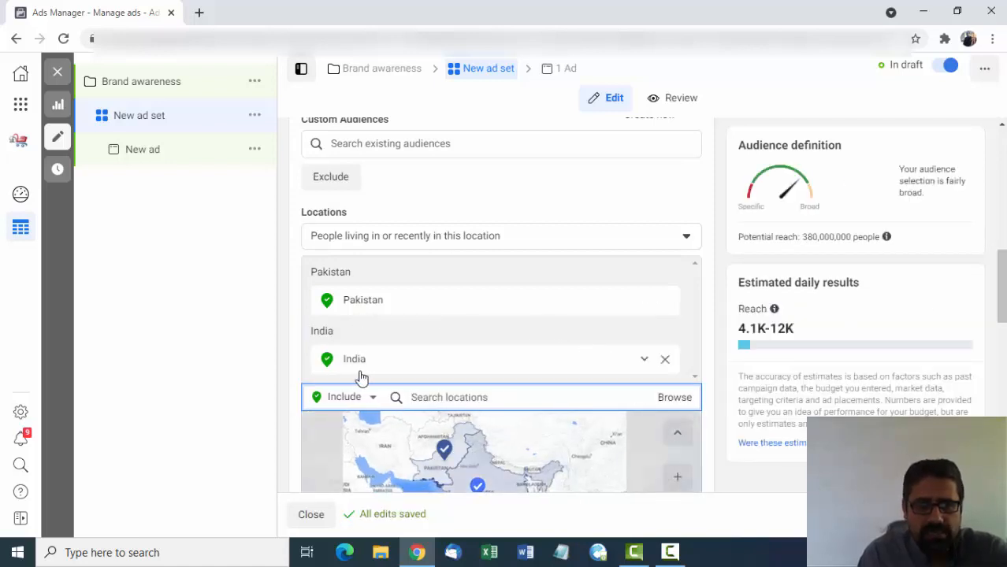
Step: Remove India from the audience's included locations
scroll(479, 344, "down", 1)
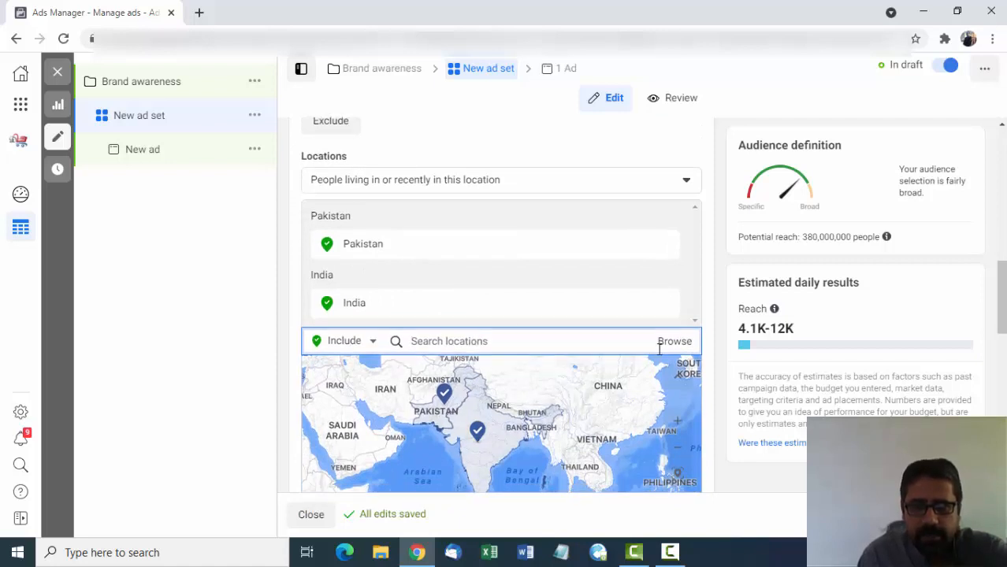
mouse_move(490, 300)
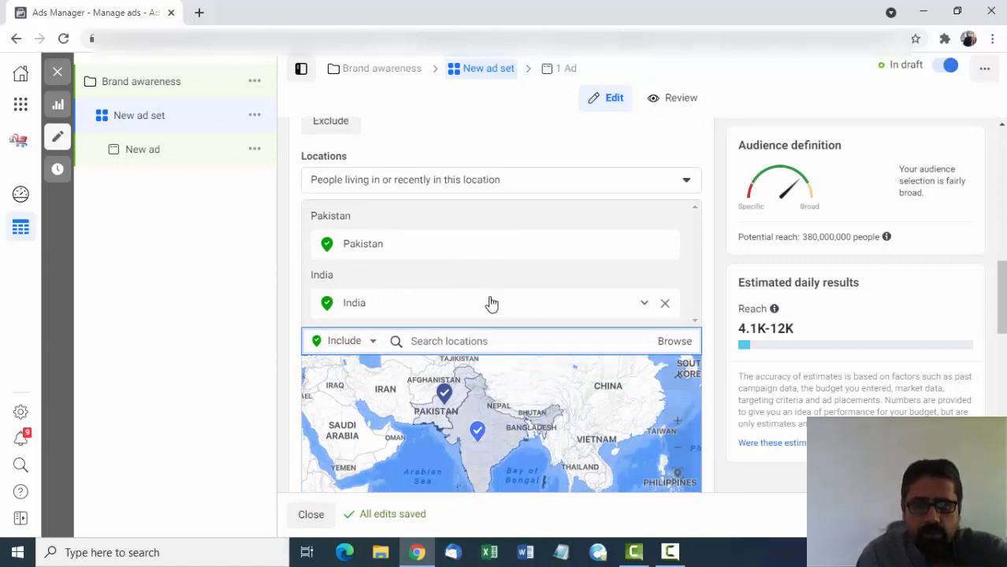
left_click(665, 305)
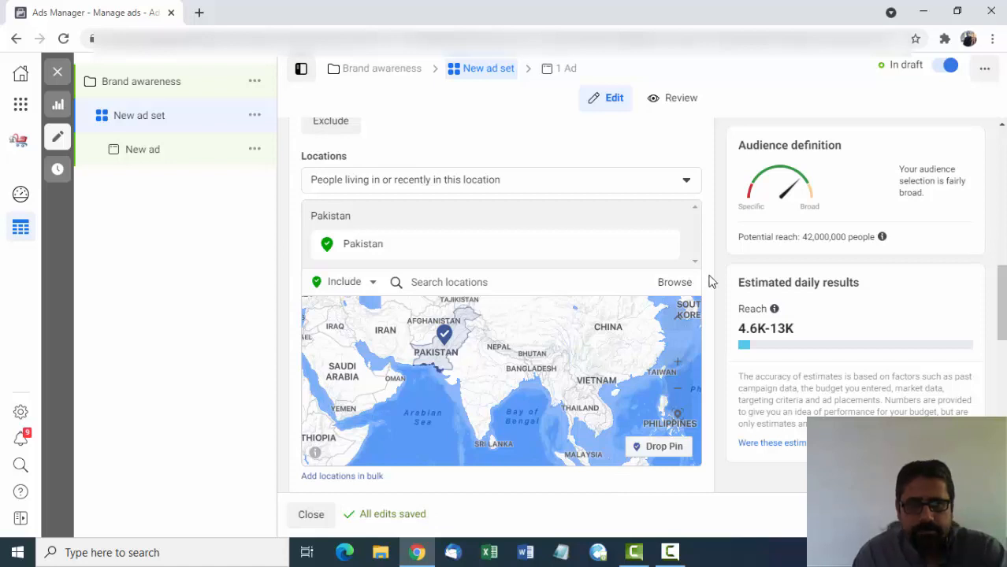
Step: Open the audience's age range and gender settings for editing, and examine the minimum age choices
scroll(687, 297, "down", 3)
scroll(685, 298, "down", 1)
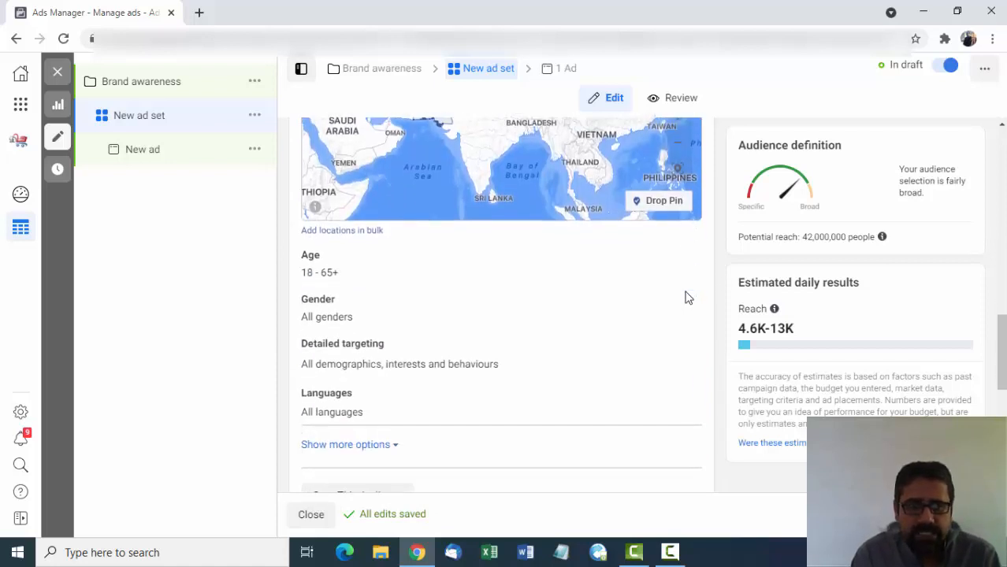
left_click(684, 258)
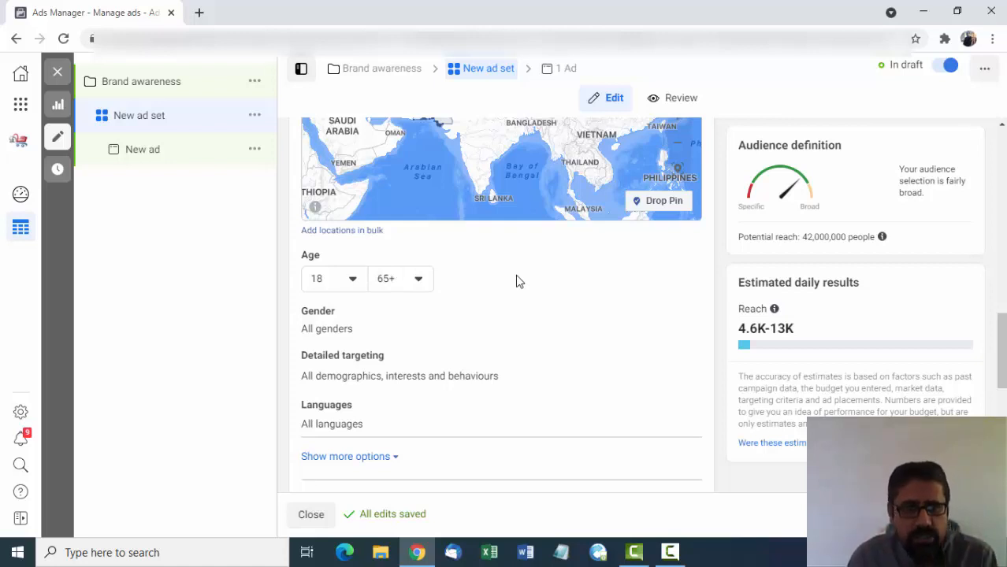
left_click(353, 285)
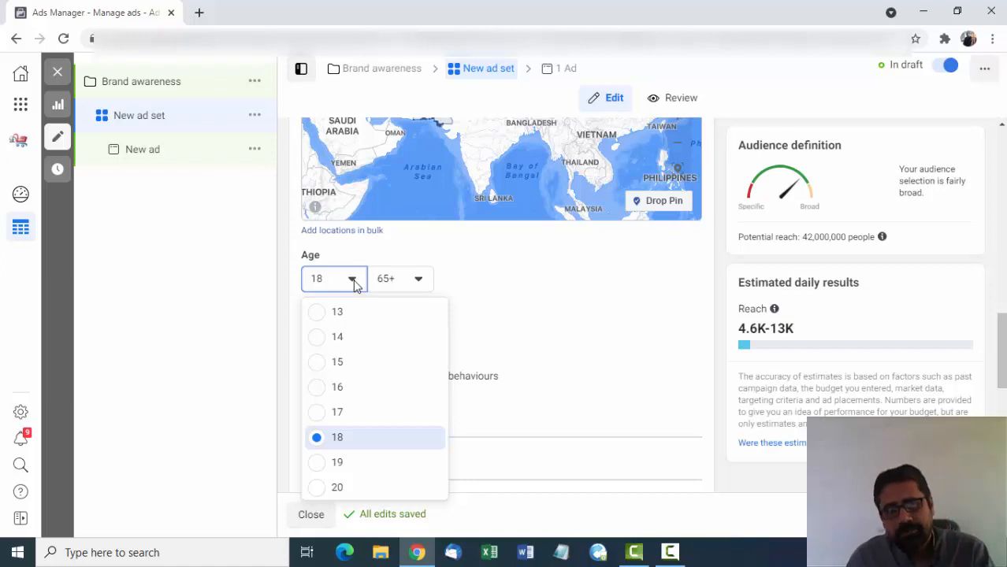
left_click(353, 283)
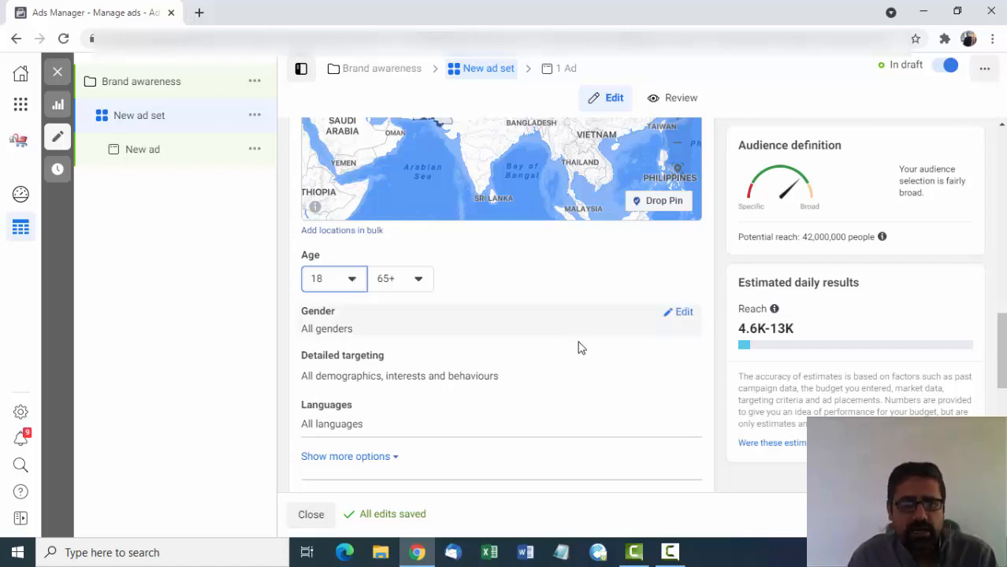
mouse_move(681, 316)
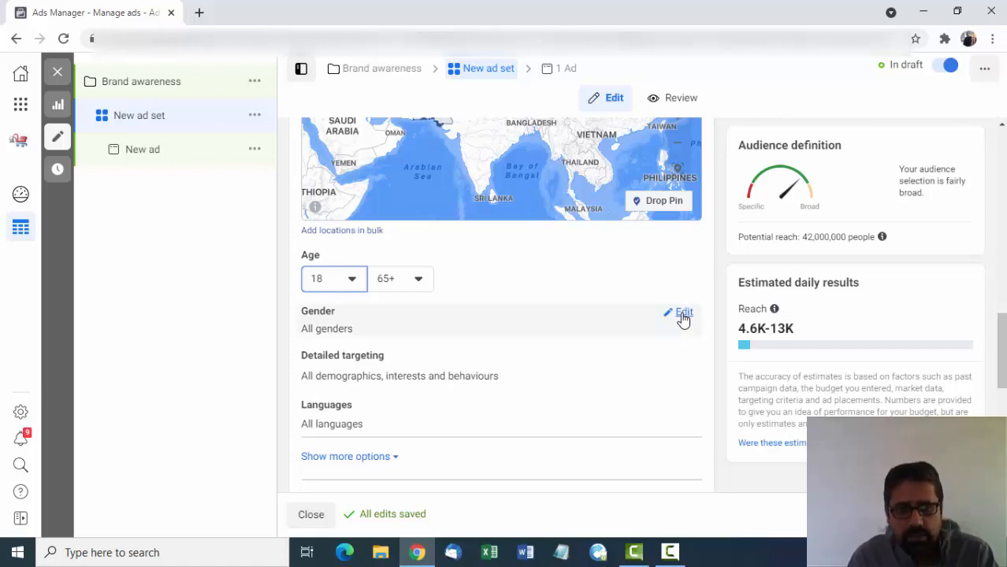
left_click(683, 315)
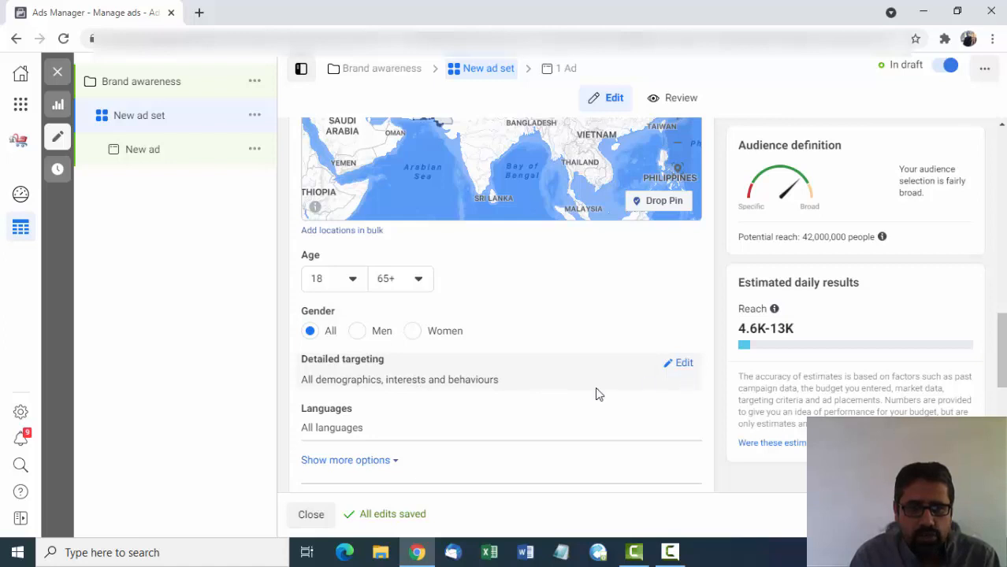
Step: Open detailed targeting for editing and browse the Demographics categories, including the options under Education
scroll(597, 394, "down", 1)
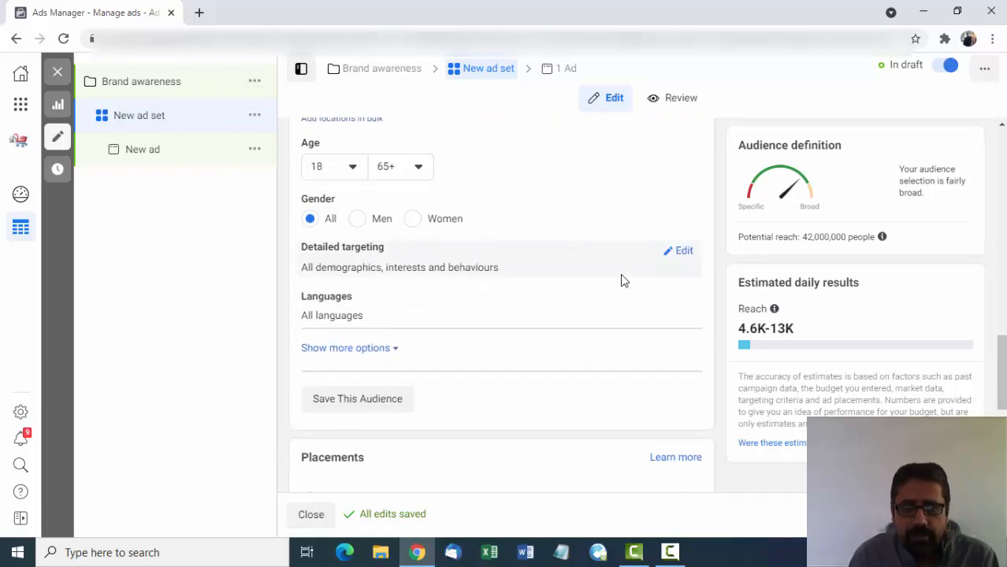
left_click(681, 254)
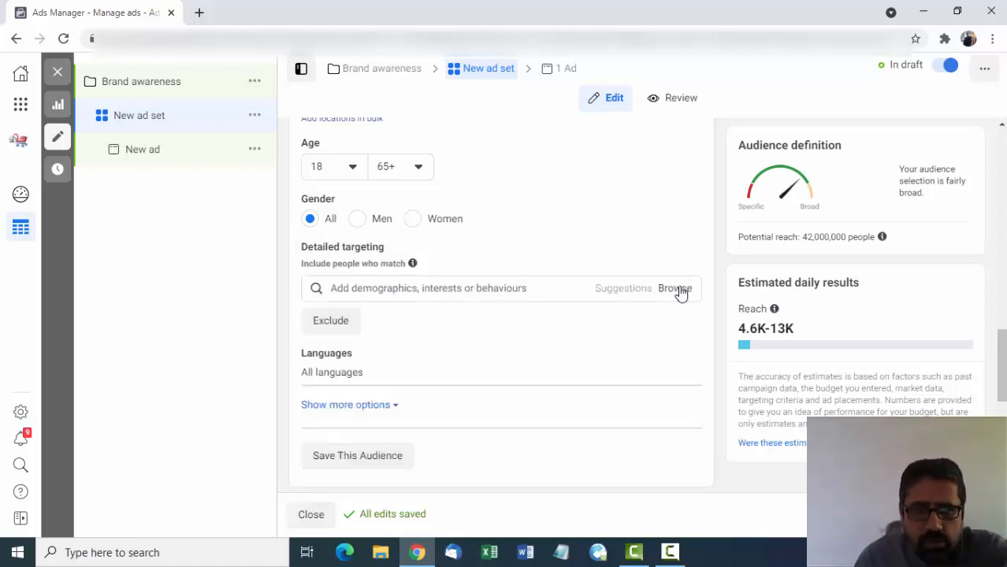
left_click(679, 290)
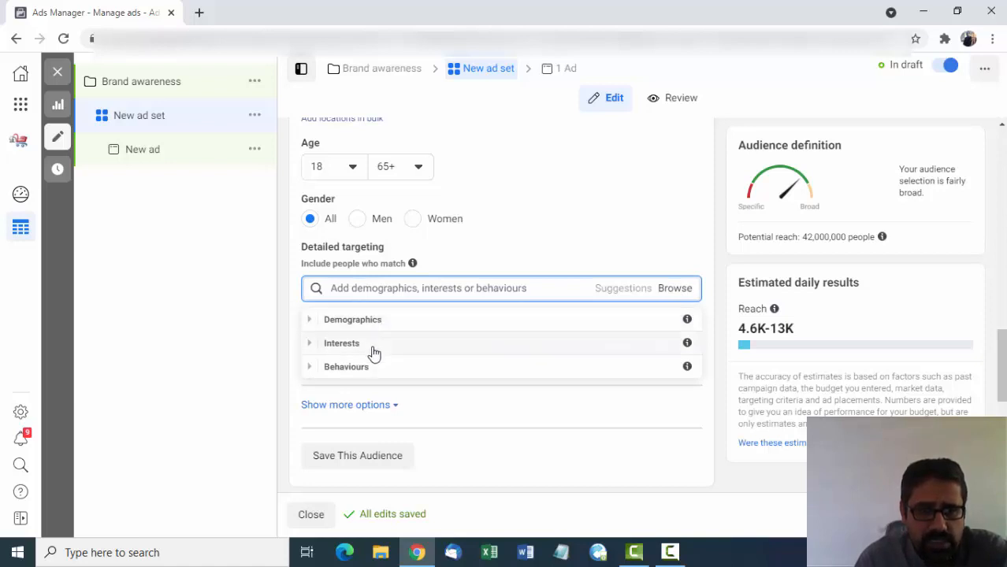
left_click(311, 321)
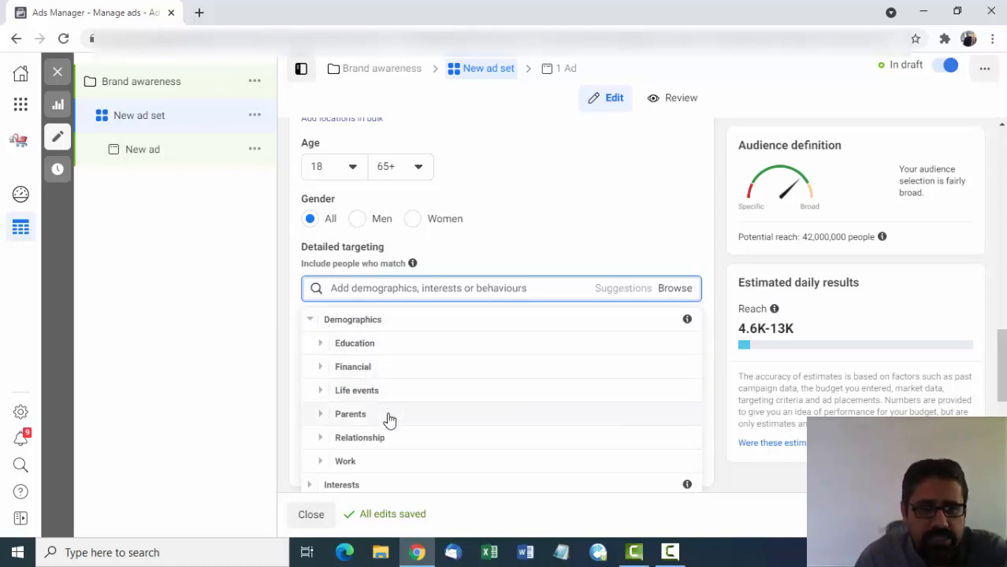
scroll(389, 420, "down", 1)
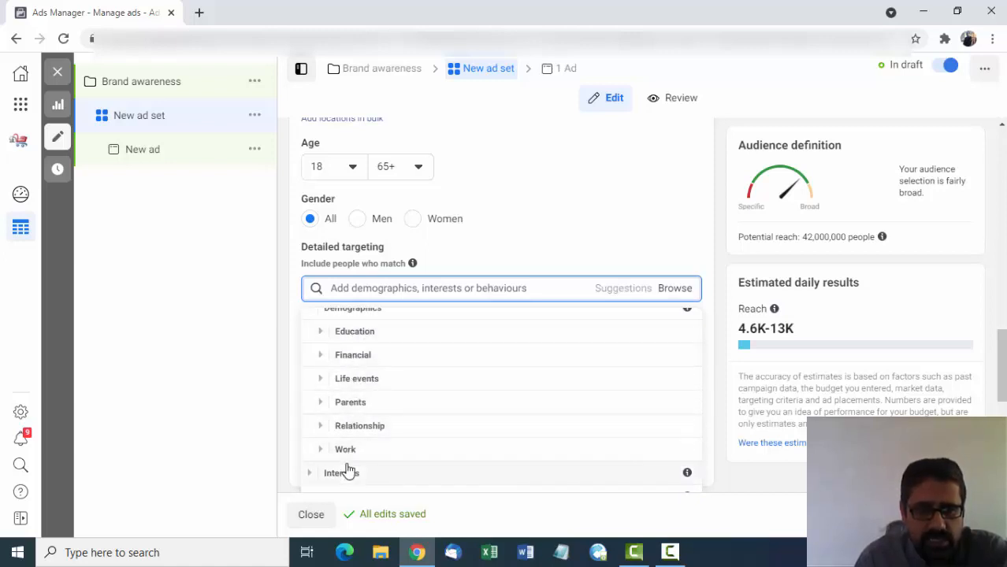
left_click(319, 338)
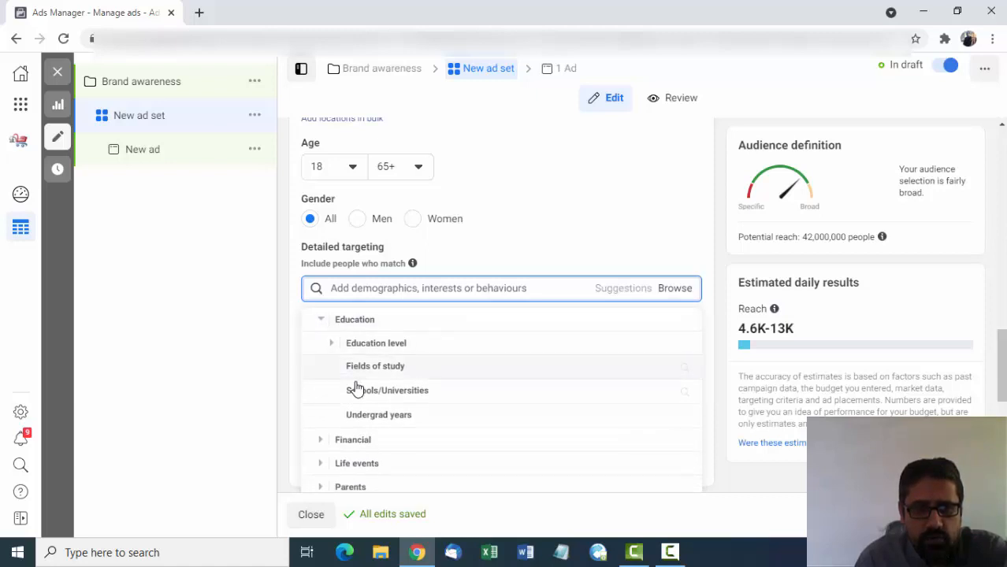
left_click(321, 325)
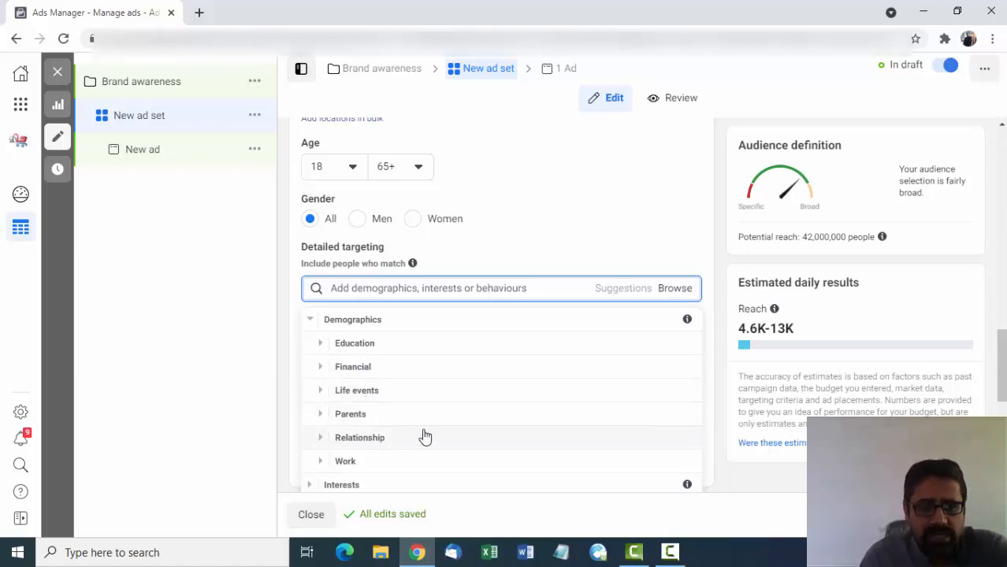
Step: Examine the Work options under Demographics, including the list of industries, and collapse the Demographics category
scroll(323, 443, "down", 1)
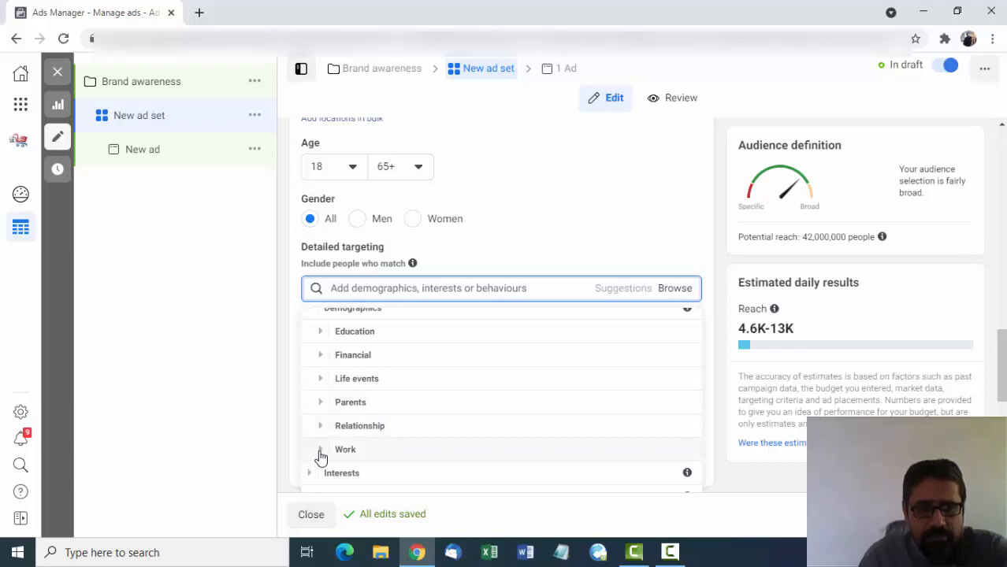
left_click(320, 450)
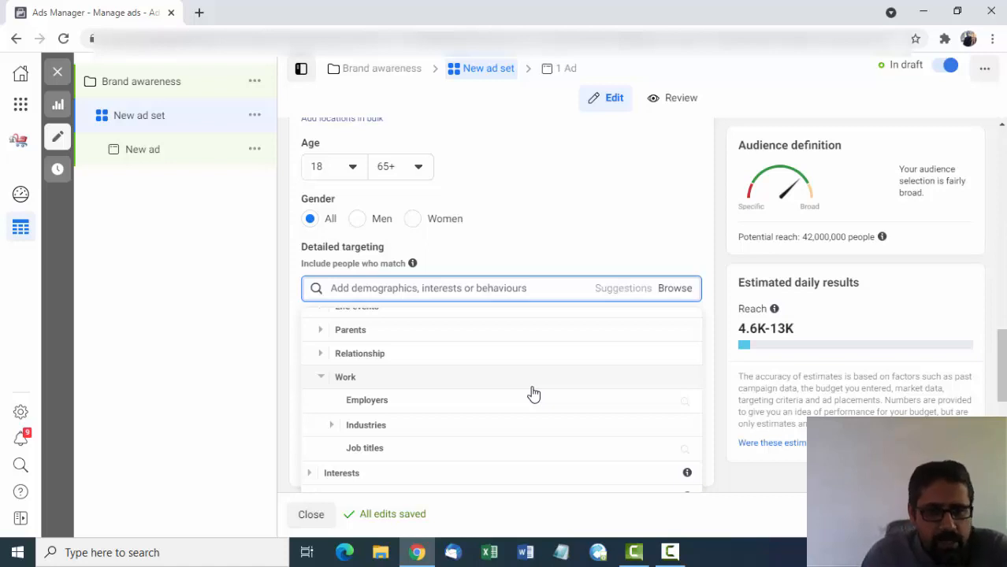
left_click(331, 426)
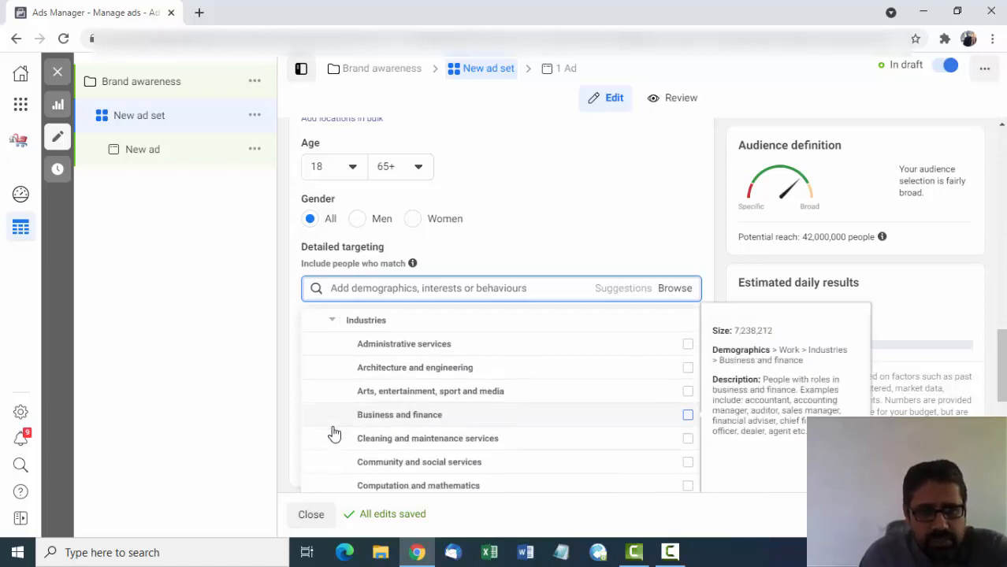
left_click(331, 321)
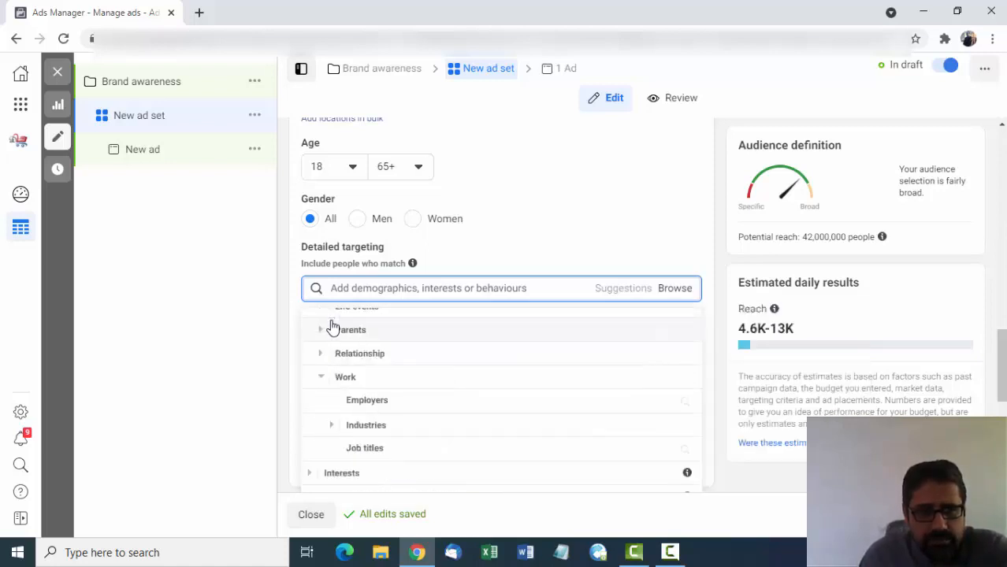
left_click(322, 383)
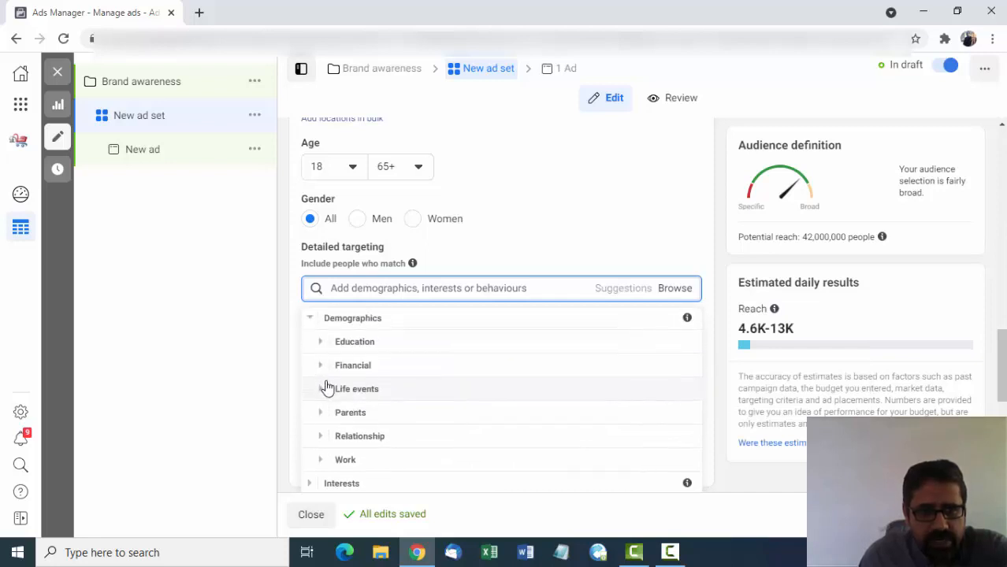
left_click(310, 321)
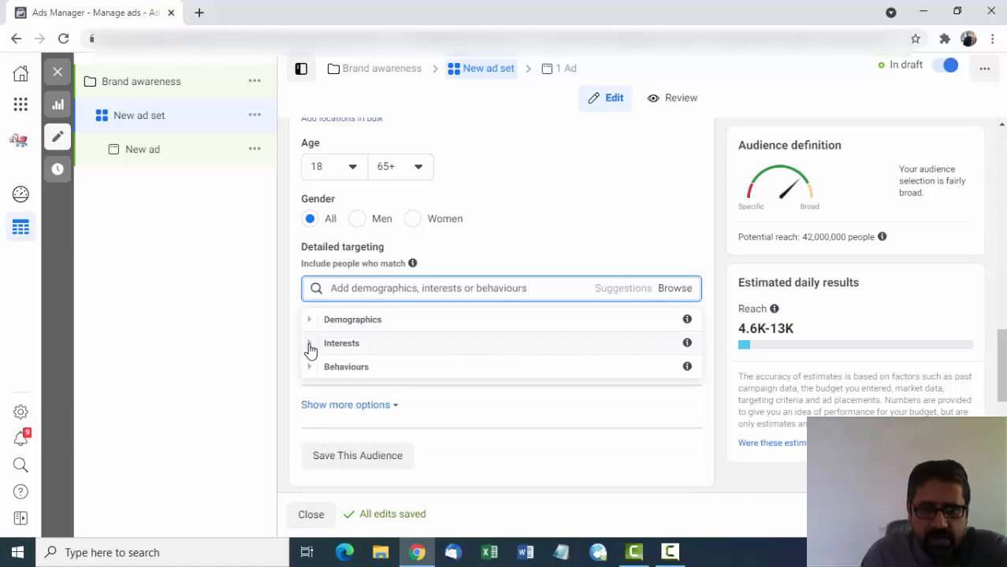
Step: Browse the Interests categories in detailed targeting, from Business and industry to Technology, and collapse the list
left_click(310, 346)
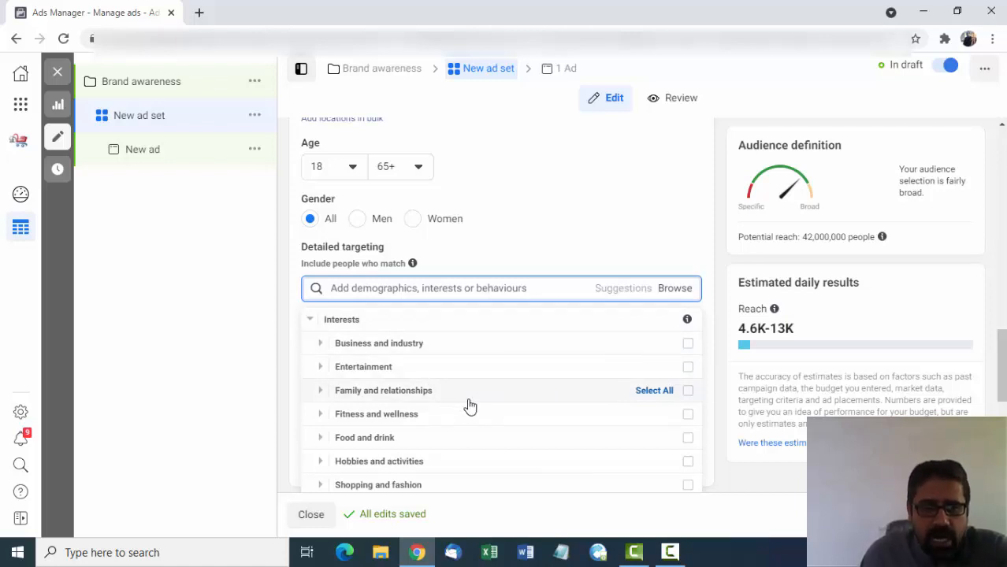
scroll(468, 405, "down", 1)
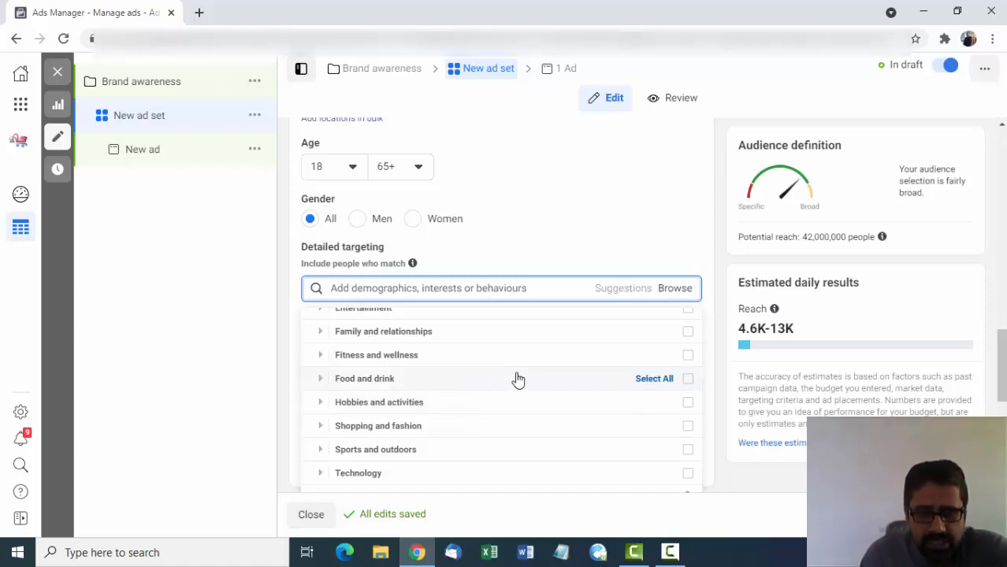
scroll(518, 379, "up", 2)
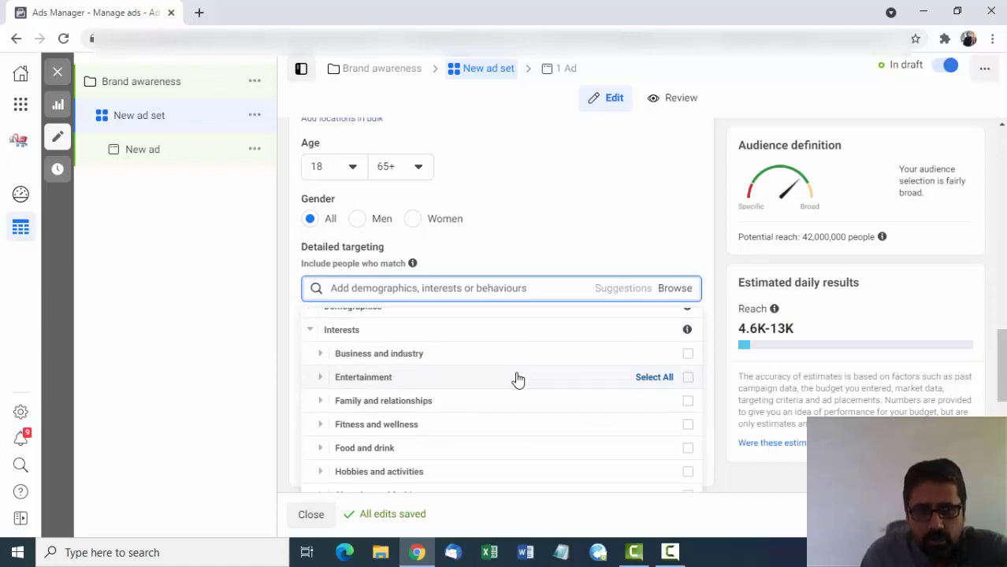
scroll(518, 379, "down", 1)
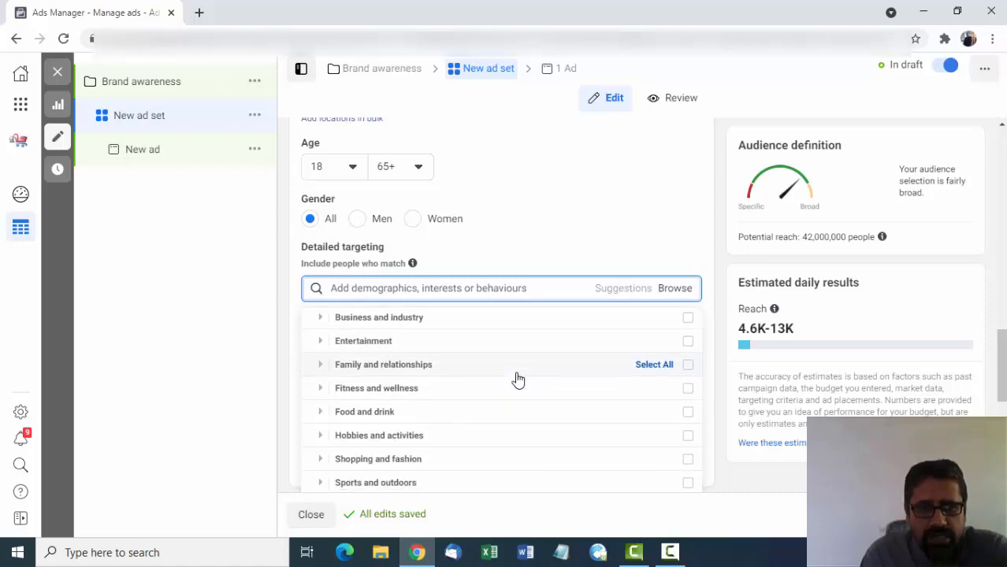
scroll(518, 380, "up", 1)
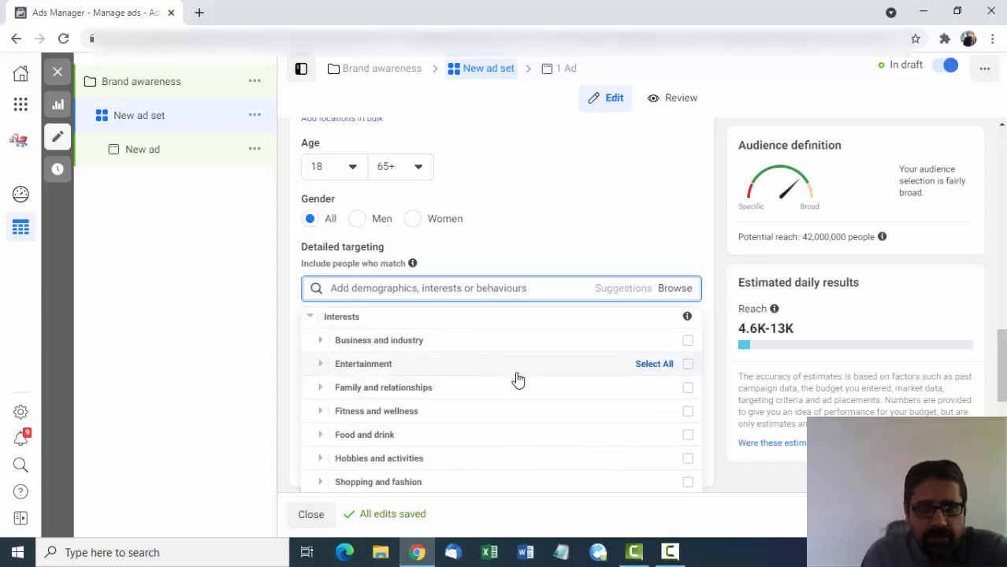
scroll(518, 380, "down", 1)
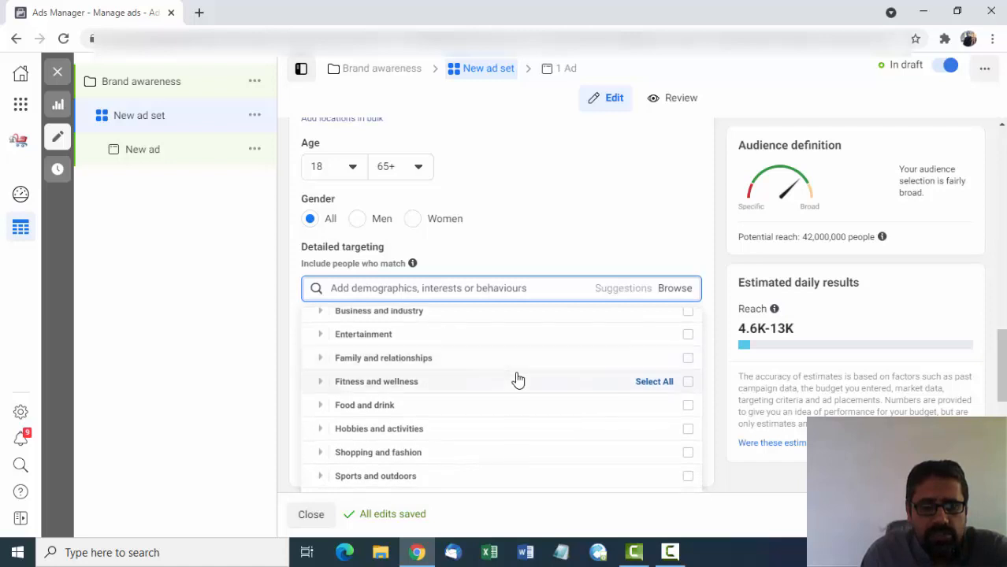
scroll(518, 380, "up", 1)
scroll(518, 380, "up", 1)
scroll(518, 380, "down", 1)
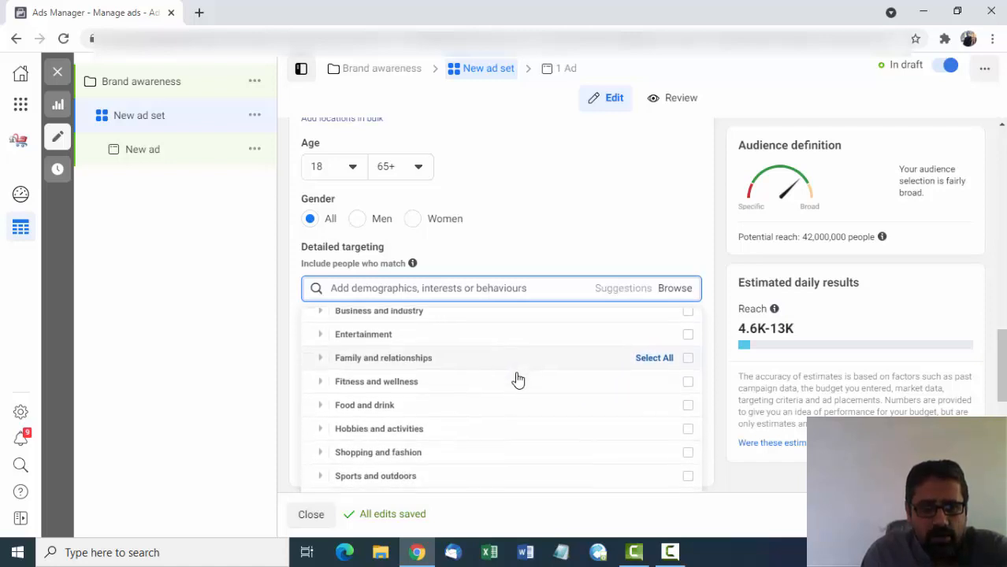
scroll(517, 380, "down", 1)
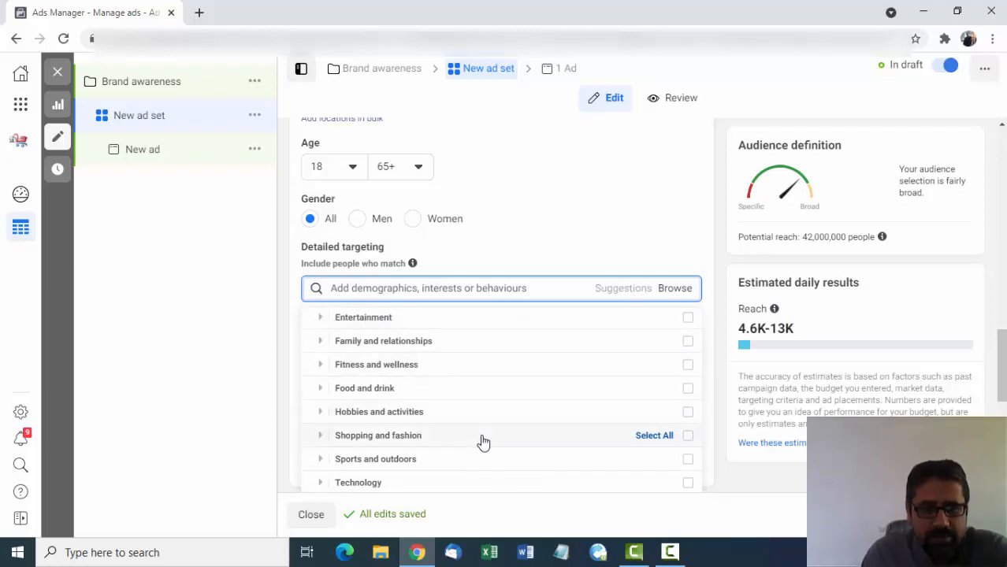
scroll(481, 441, "down", 1)
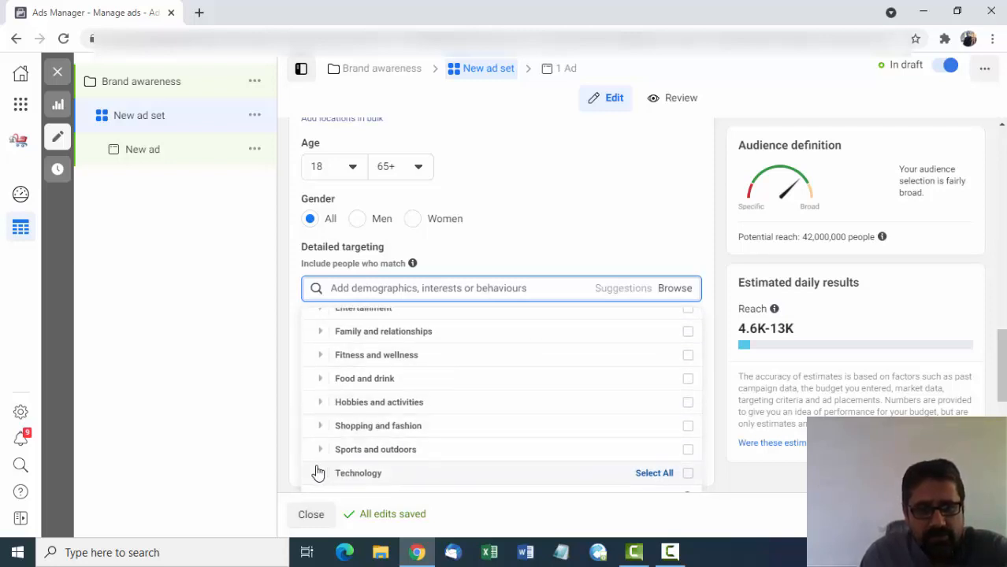
scroll(474, 434, "up", 3)
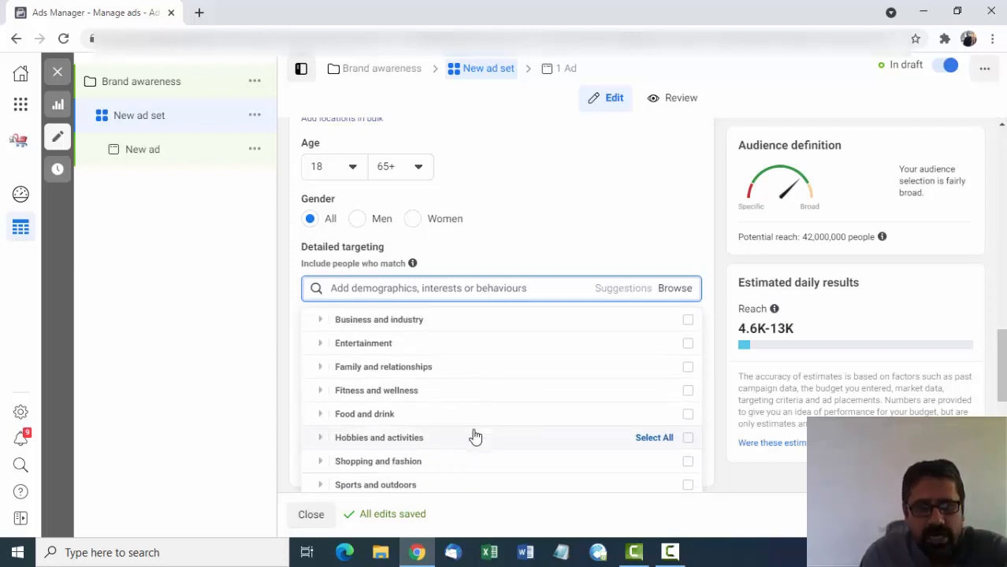
scroll(472, 433, "up", 2)
left_click(308, 331)
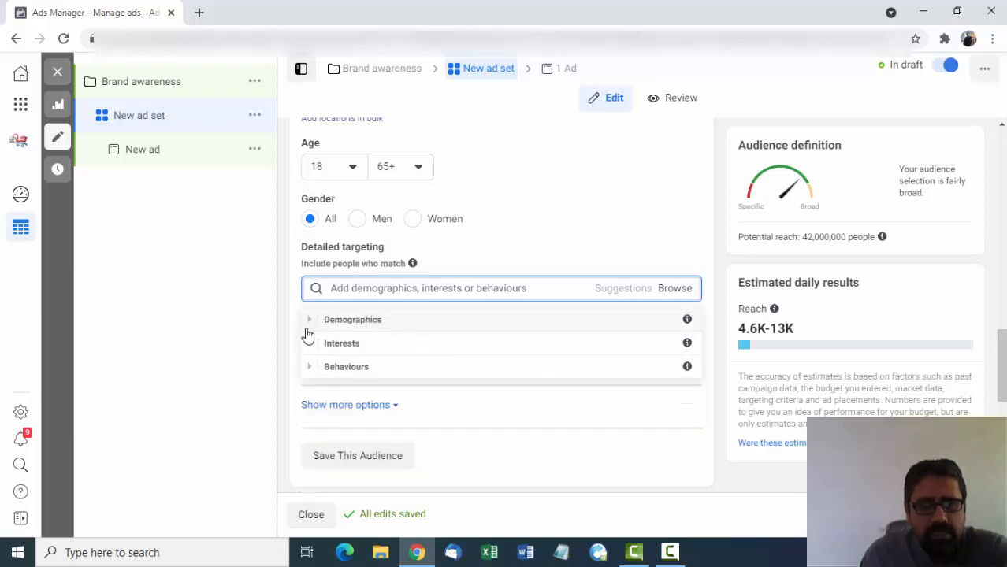
Step: Browse the Behaviours categories in detailed targeting and examine the country options under Ex-pats
left_click(309, 370)
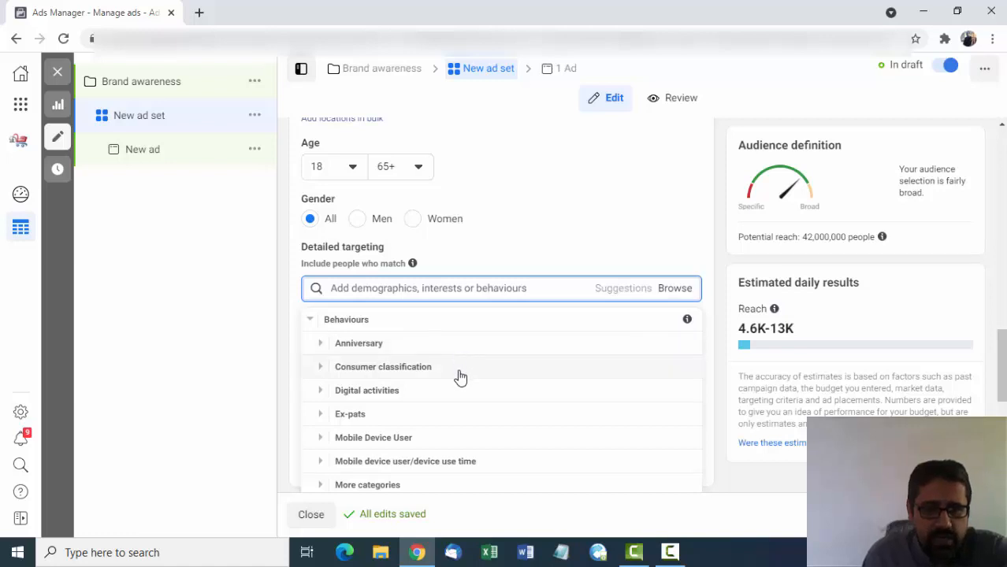
scroll(469, 416, "down", 2)
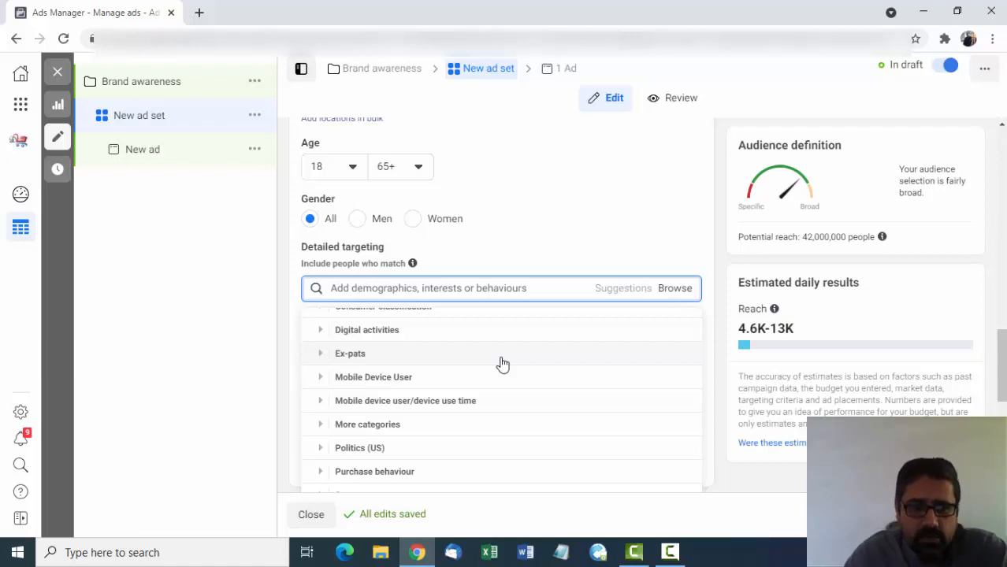
left_click(321, 359)
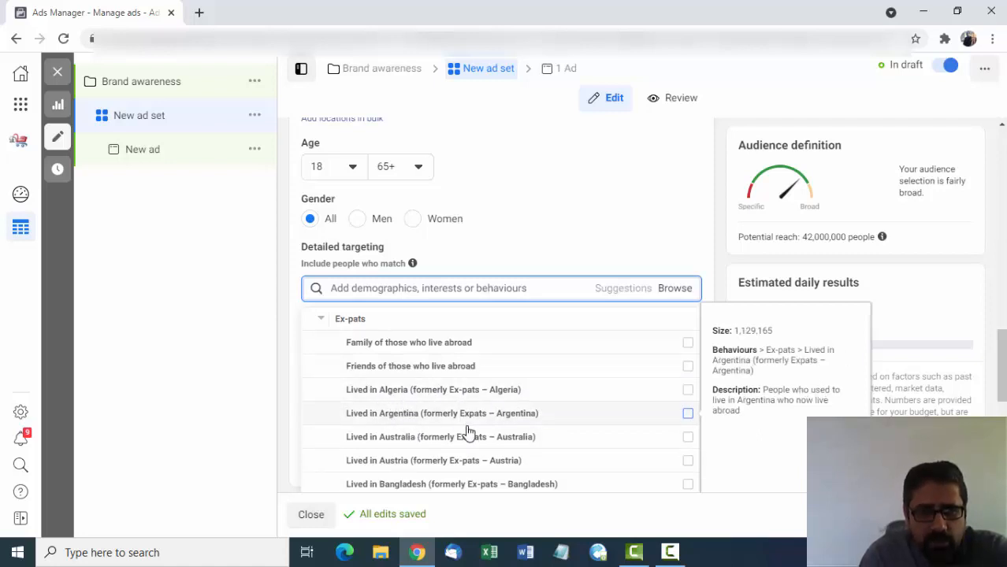
scroll(469, 431, "down", 3)
scroll(469, 432, "down", 5)
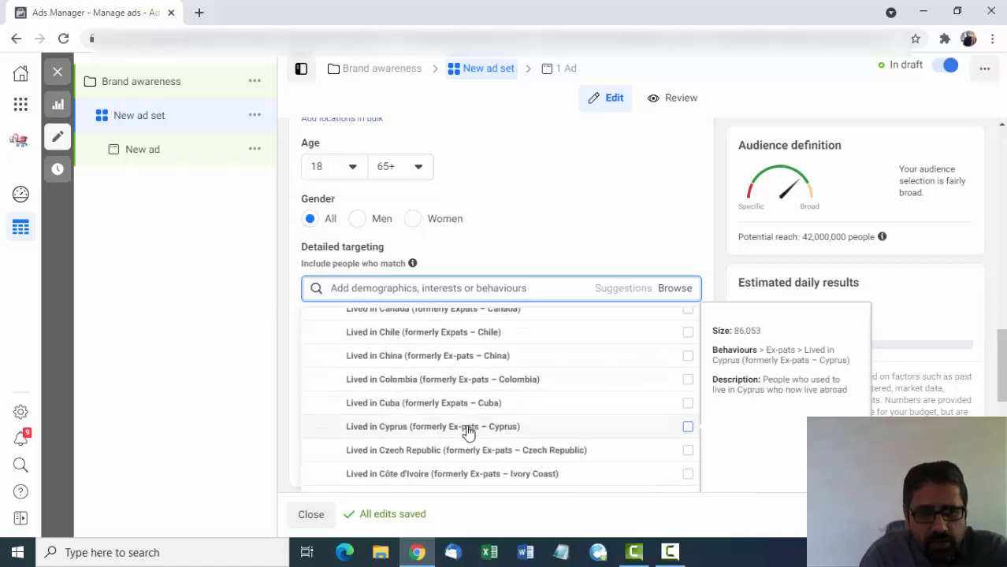
scroll(469, 432, "down", 10)
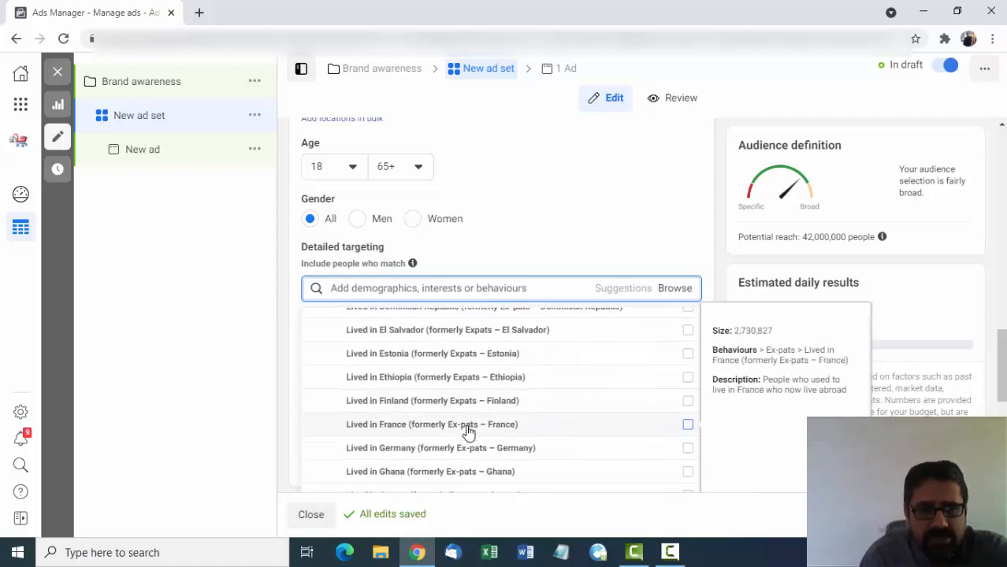
scroll(469, 432, "down", 10)
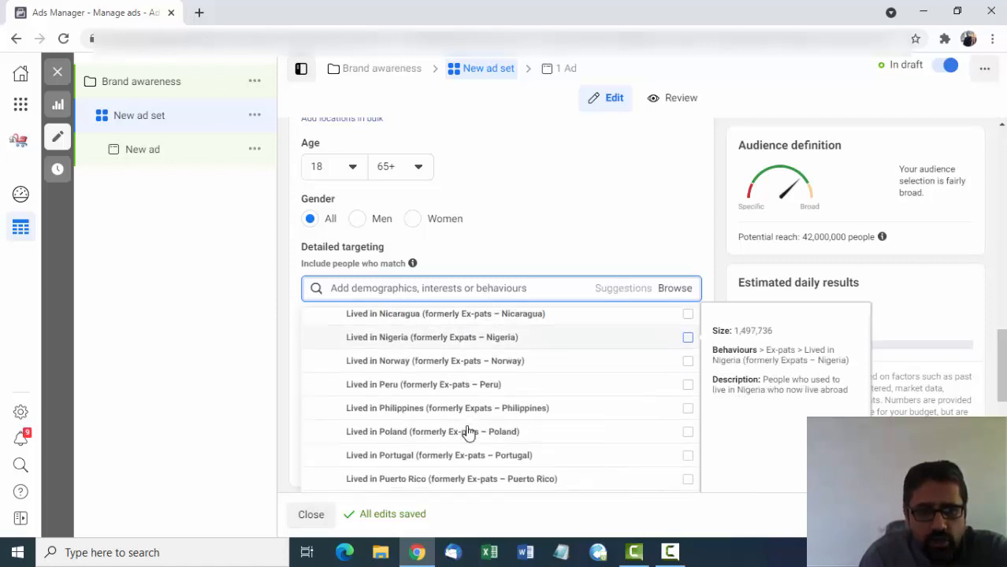
scroll(469, 432, "down", 10)
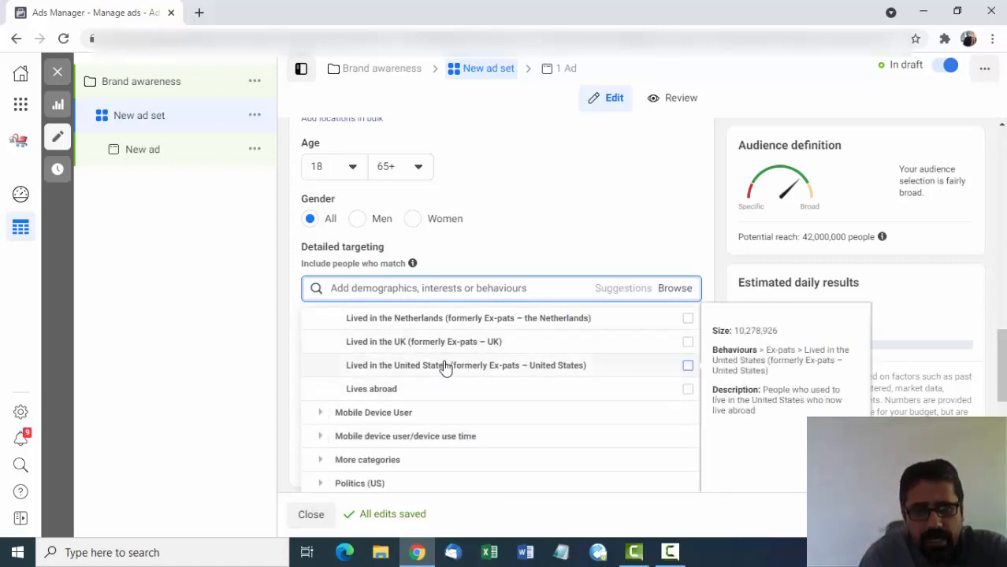
scroll(504, 389, "up", 4)
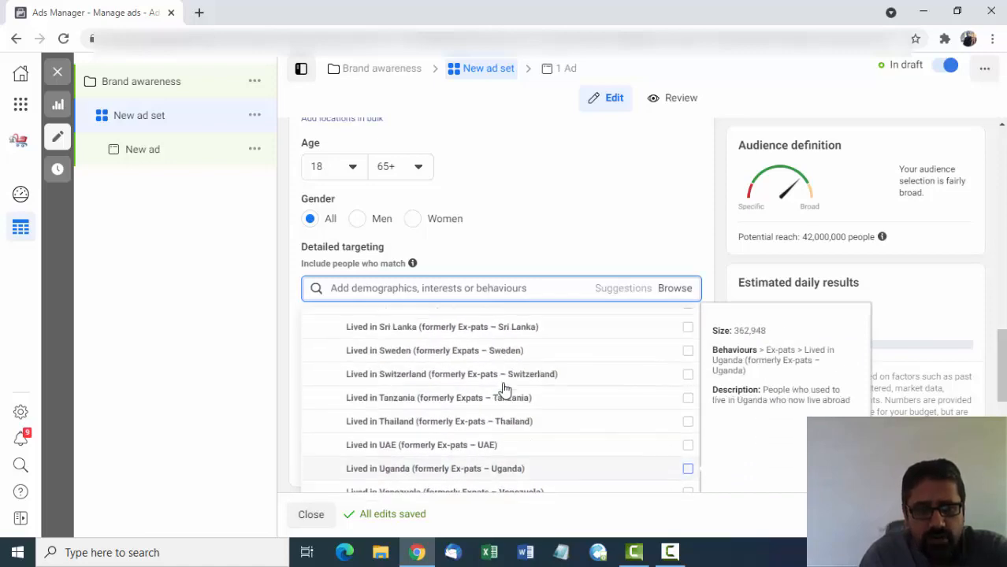
scroll(504, 389, "up", 6)
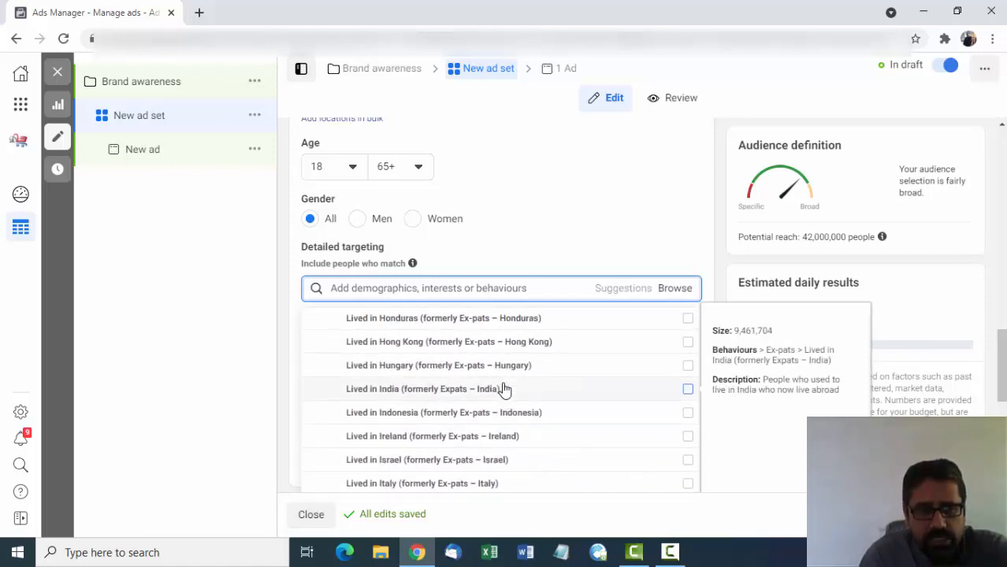
scroll(504, 388, "up", 8)
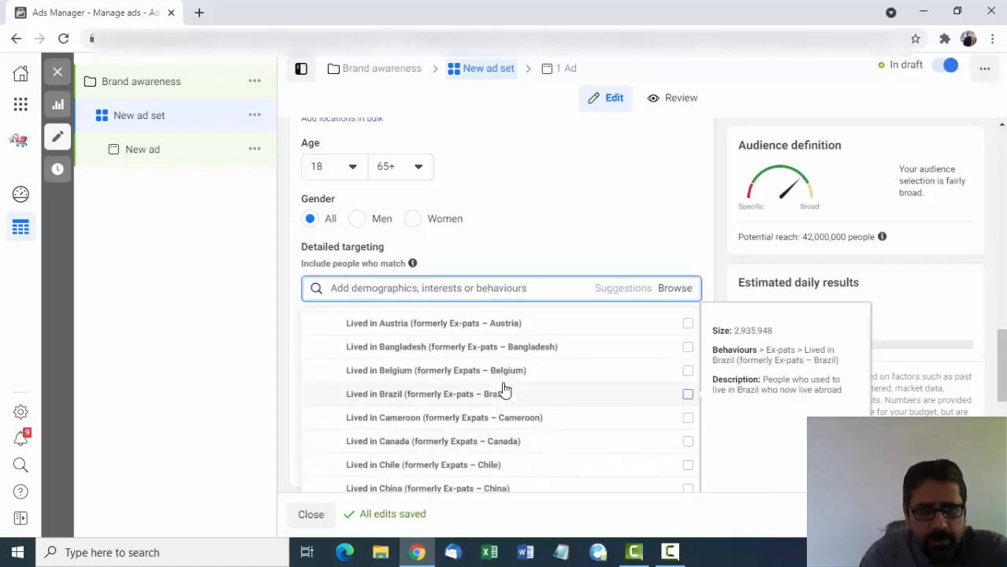
scroll(504, 389, "up", 5)
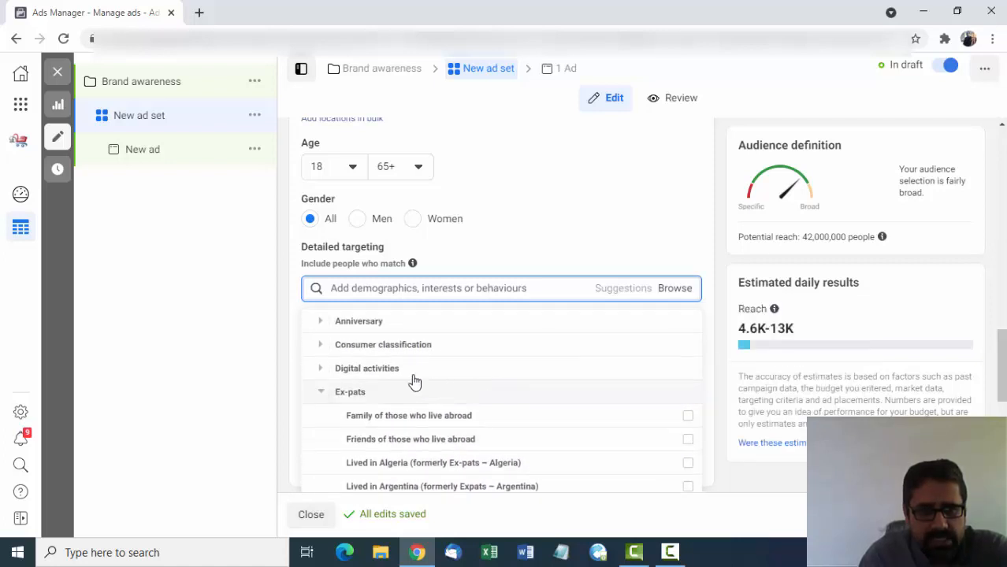
scroll(376, 455, "up", 1)
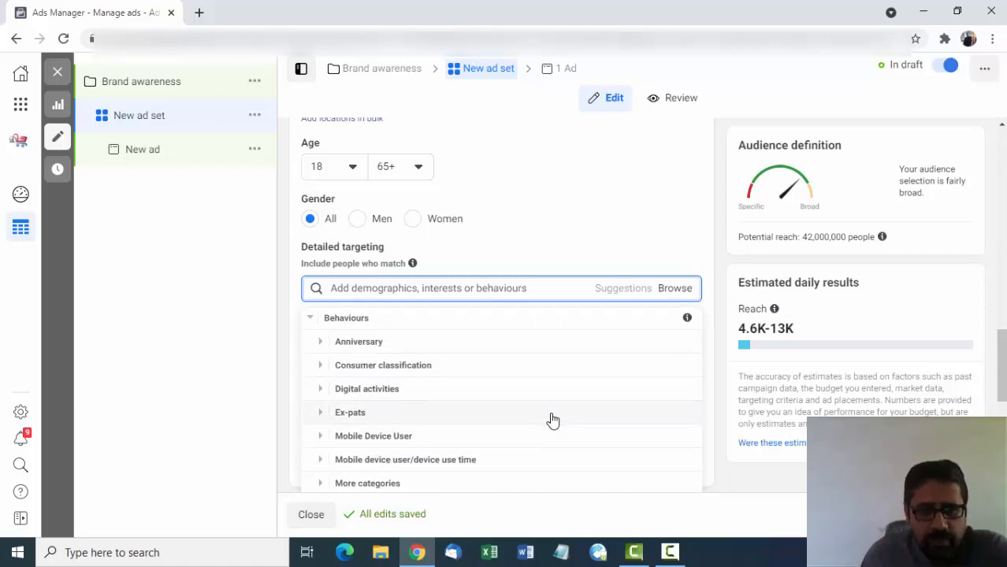
Step: Review the remaining Behaviours categories, down to Purchase behaviour and Soccer, and collapse Behaviours
scroll(551, 420, "down", 1)
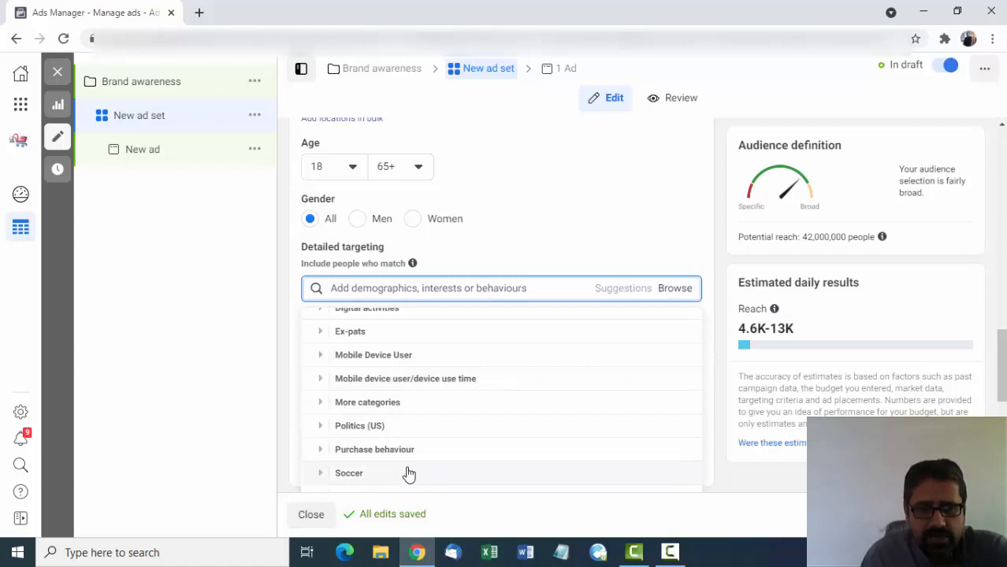
scroll(410, 370, "up", 2)
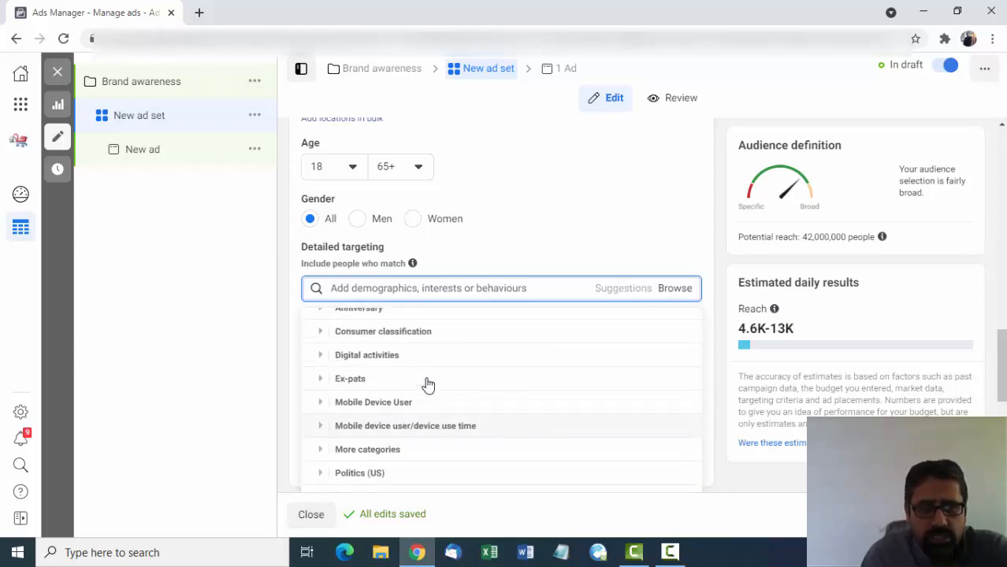
left_click(310, 332)
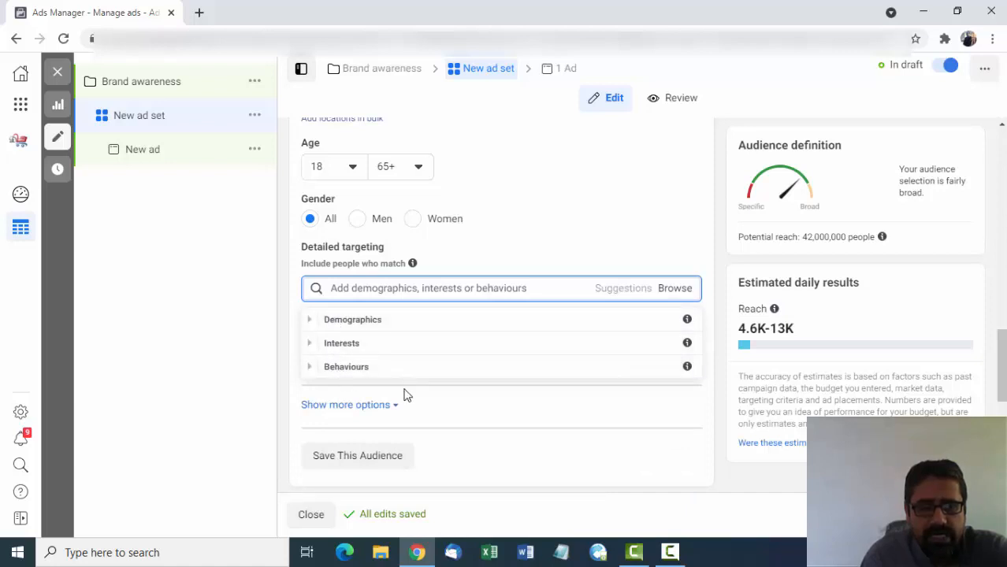
Step: Check the Save audience dialog for the current targeting, including its audience name, and cancel without saving
scroll(514, 428, "down", 1)
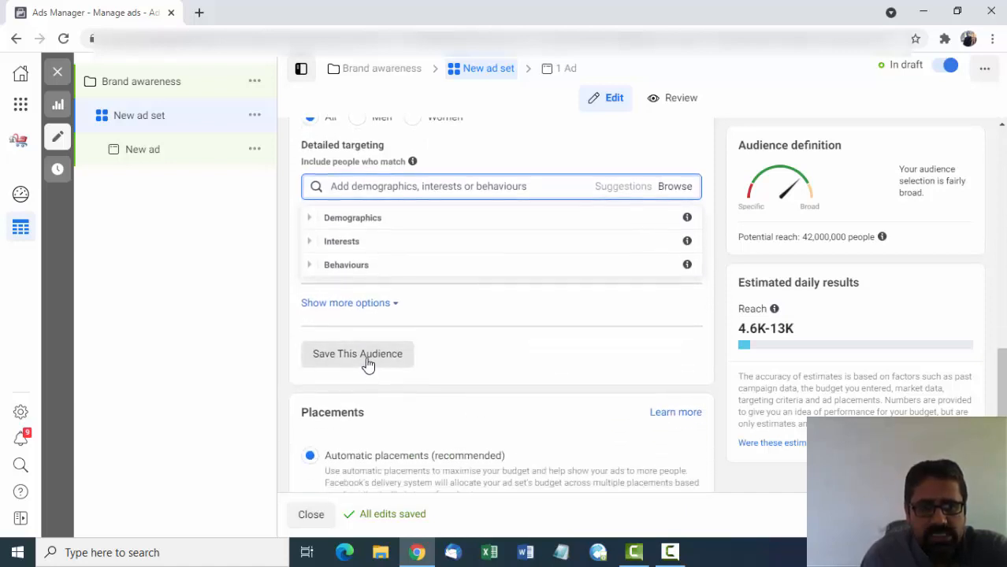
left_click(358, 355)
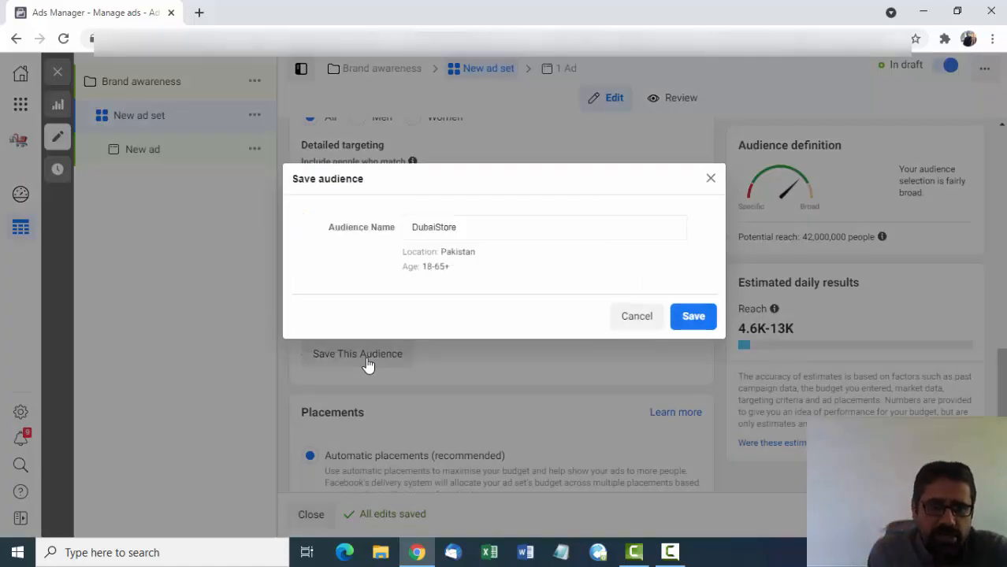
left_click(482, 229)
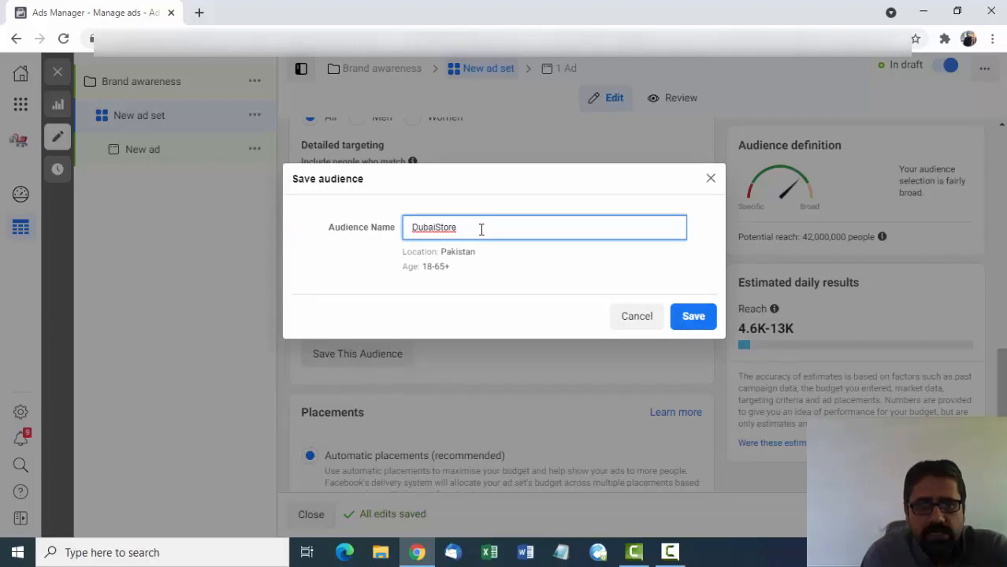
left_click(634, 319)
Step: Review the ad set's settings from its name down to Optimisation and delivery, and continue to the new ad
scroll(529, 310, "up", 10)
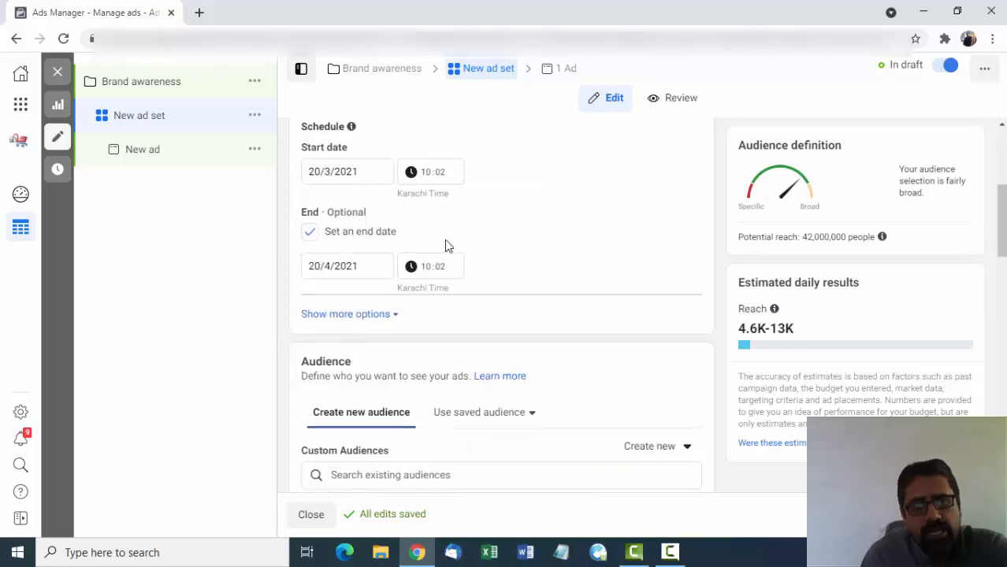
scroll(445, 246, "up", 4)
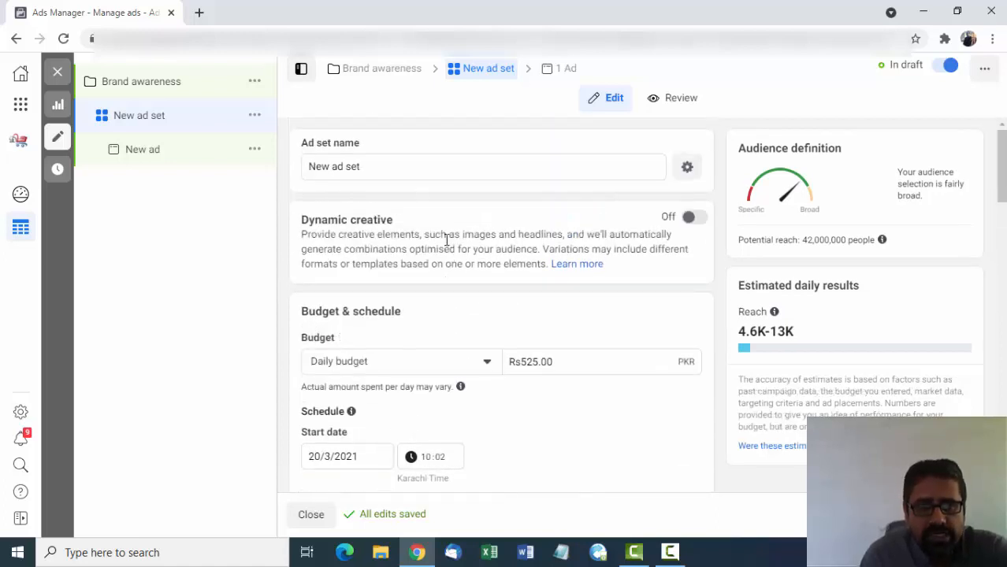
left_click(386, 170)
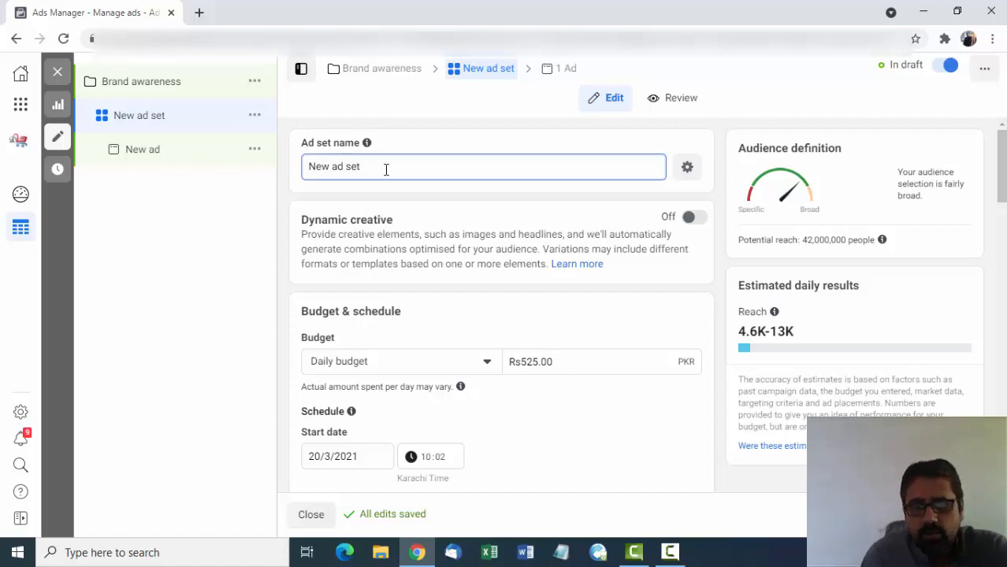
scroll(581, 402, "down", 7)
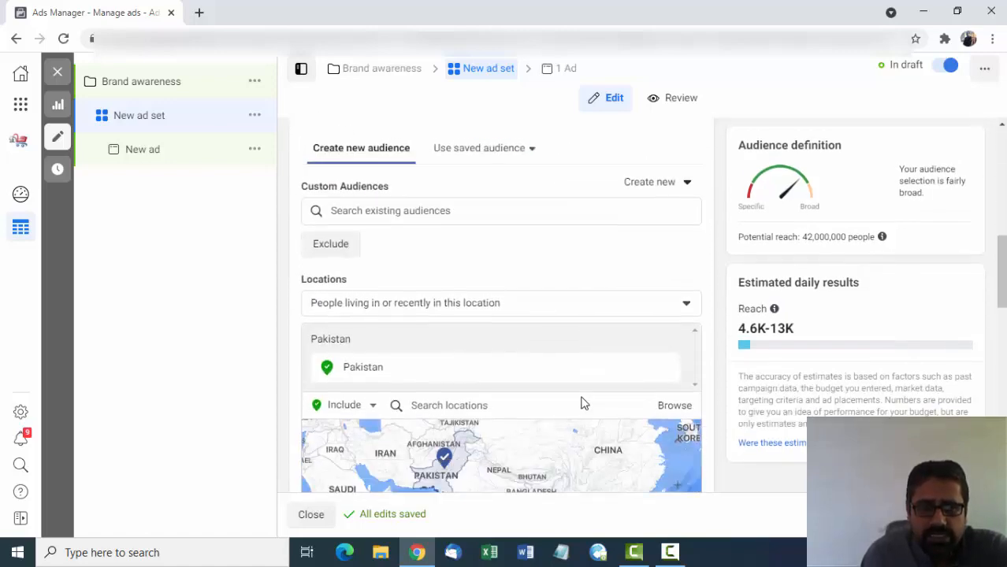
scroll(581, 404, "down", 10)
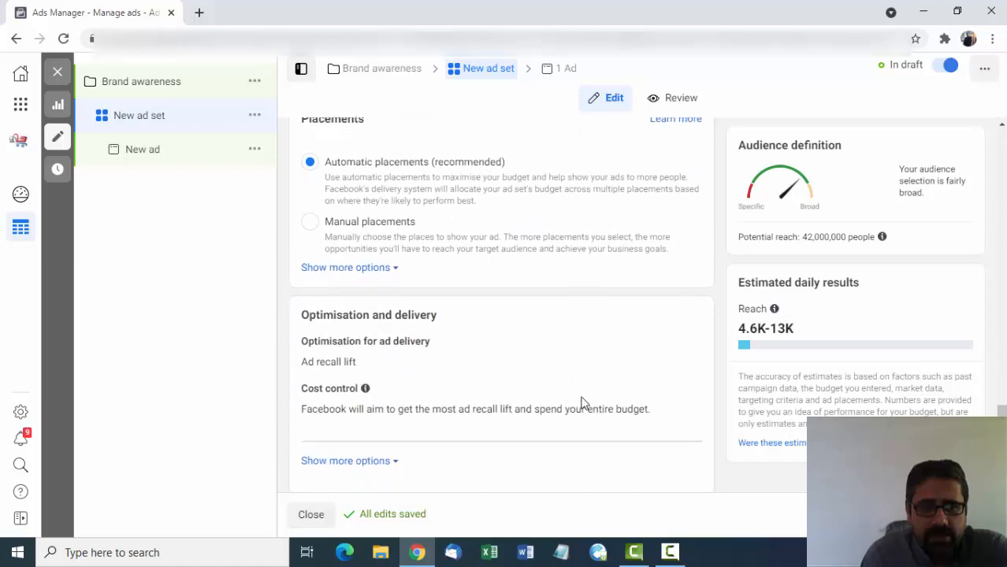
scroll(582, 402, "down", 1)
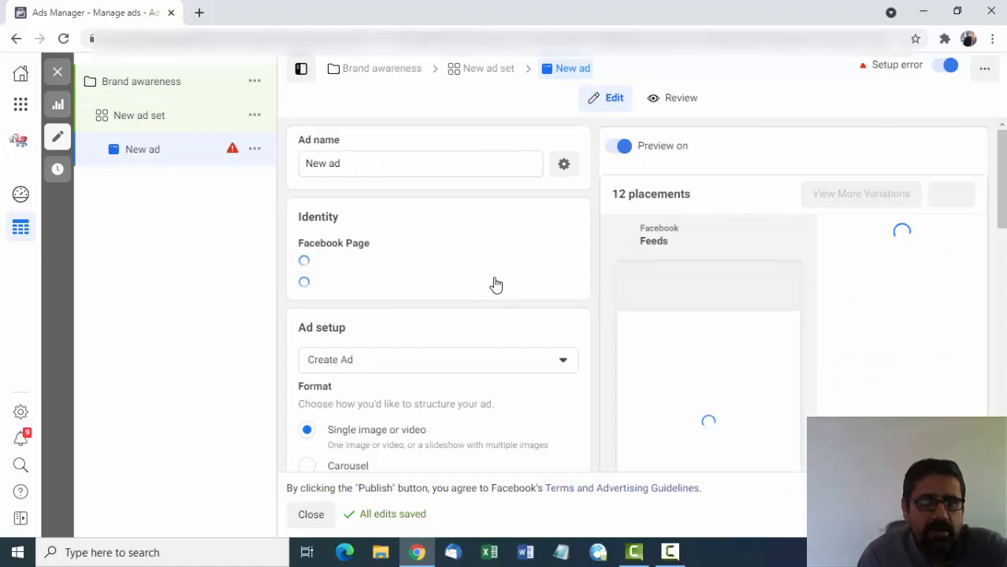
Step: Select DubaiStore as the Facebook Page in the new ad's identity settings
left_click(392, 161)
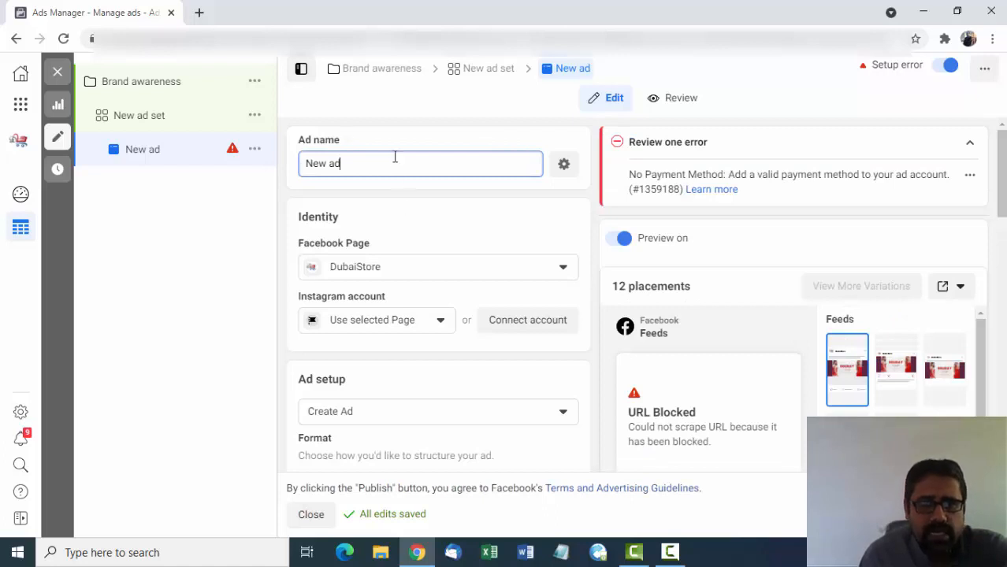
left_click(417, 272)
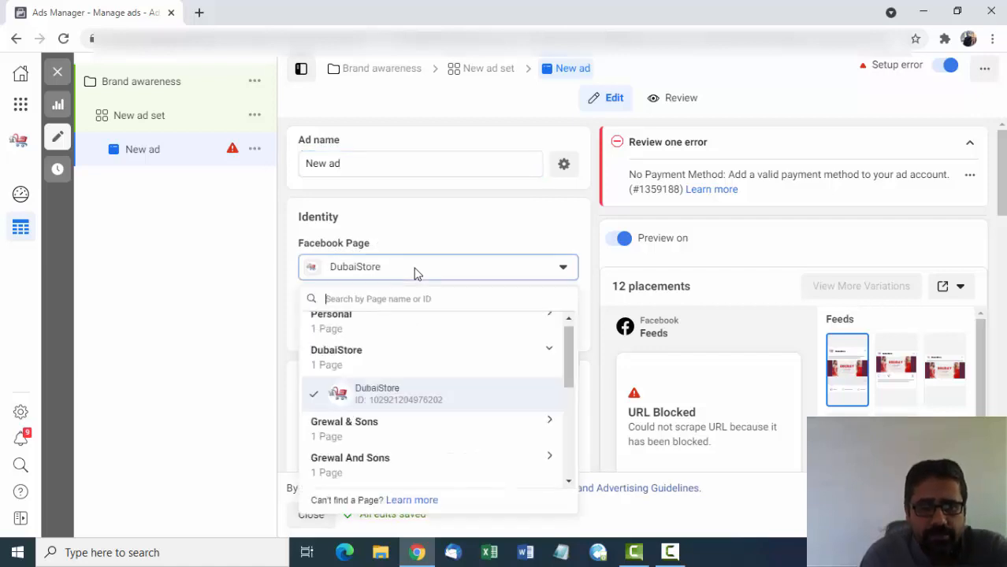
scroll(417, 436, "down", 1)
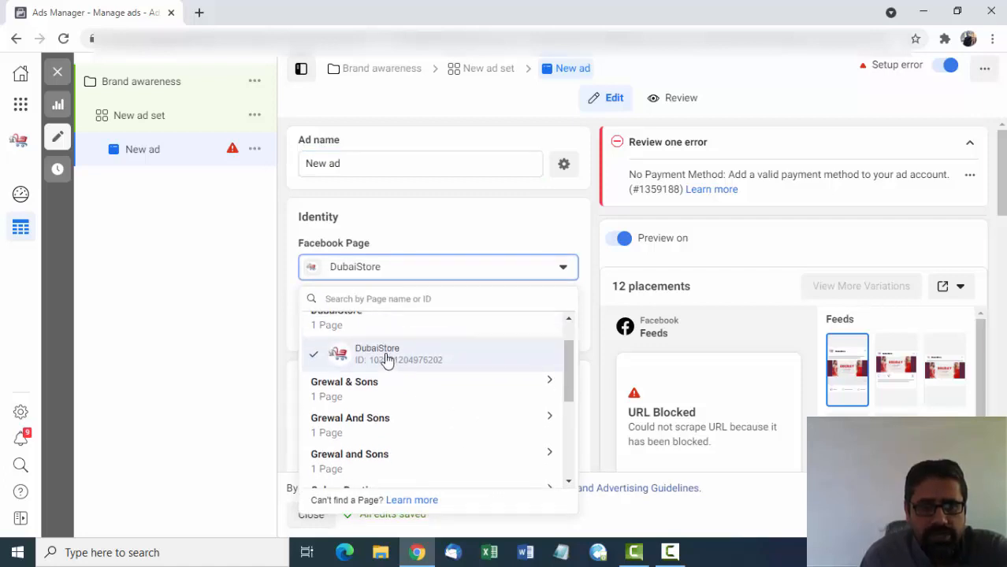
left_click(387, 356)
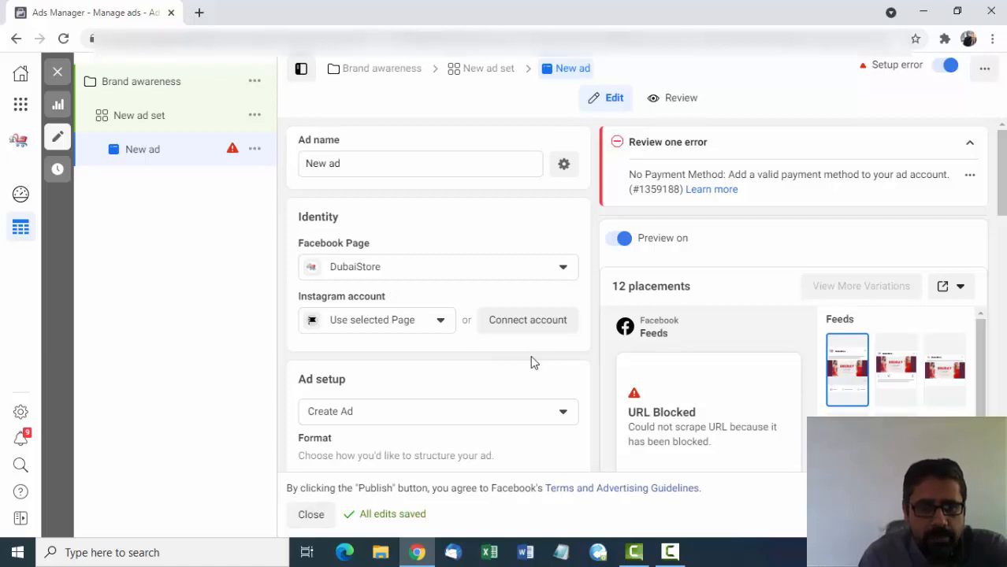
Step: Set the ad setup to use an existing post
scroll(532, 359, "down", 3)
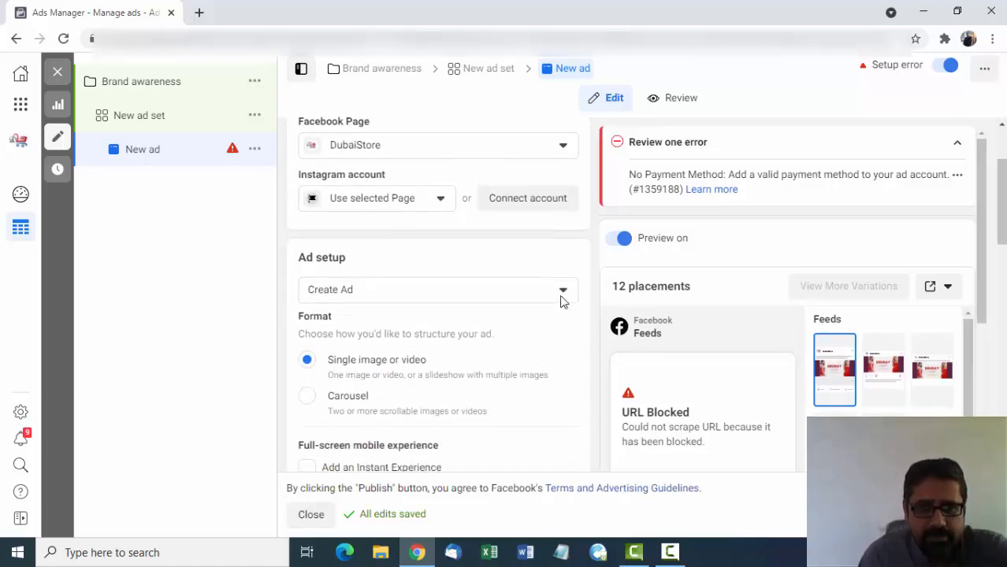
left_click(562, 293)
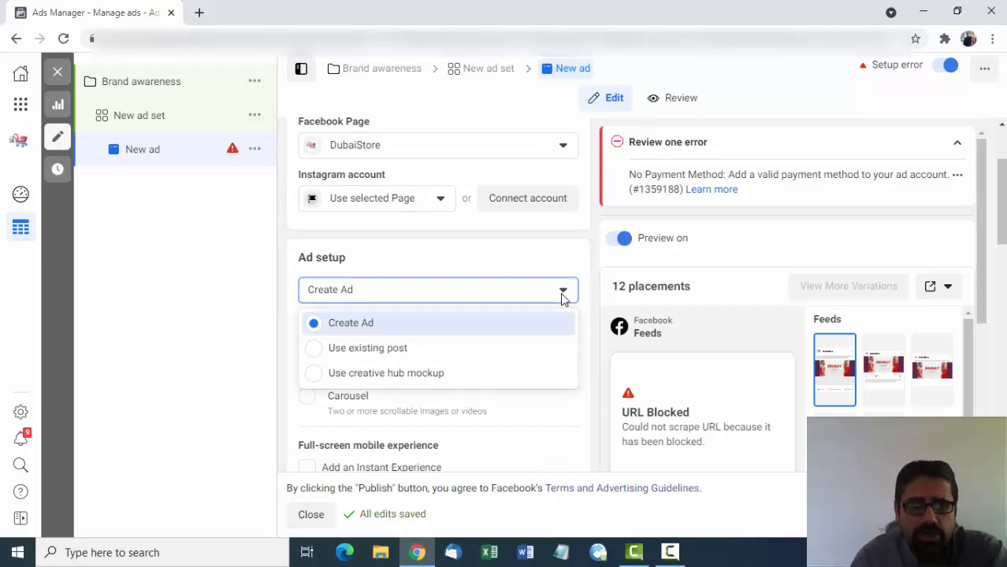
left_click(367, 350)
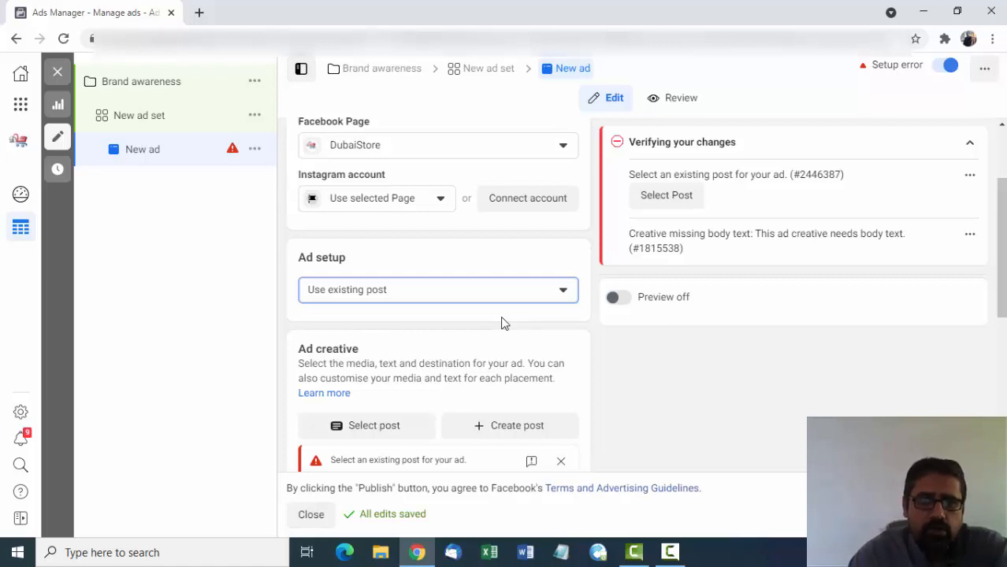
Step: Browse the page's existing Facebook posts available for the ad and close the post selection without choosing one
left_click(381, 430)
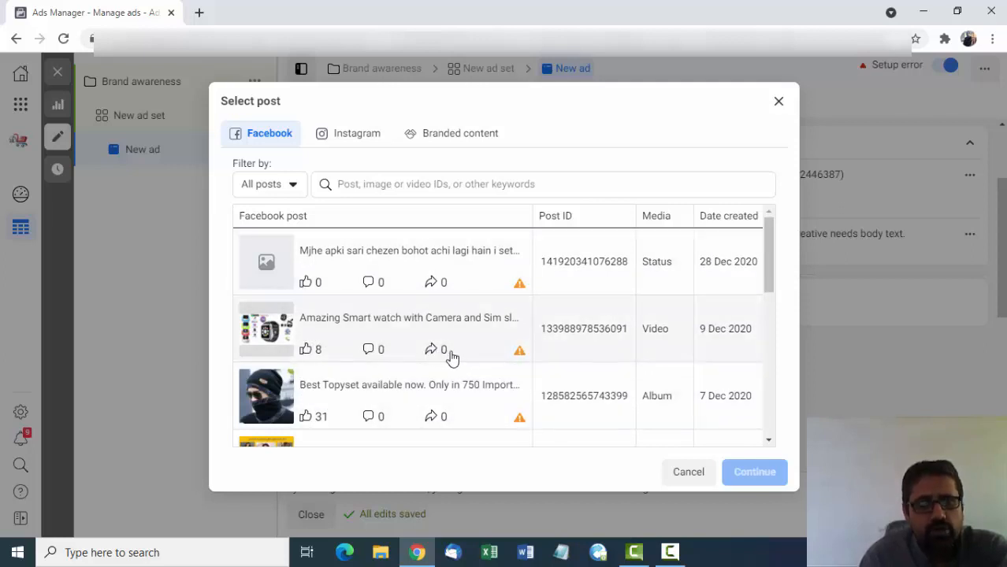
scroll(451, 356, "down", 1)
scroll(451, 357, "down", 4)
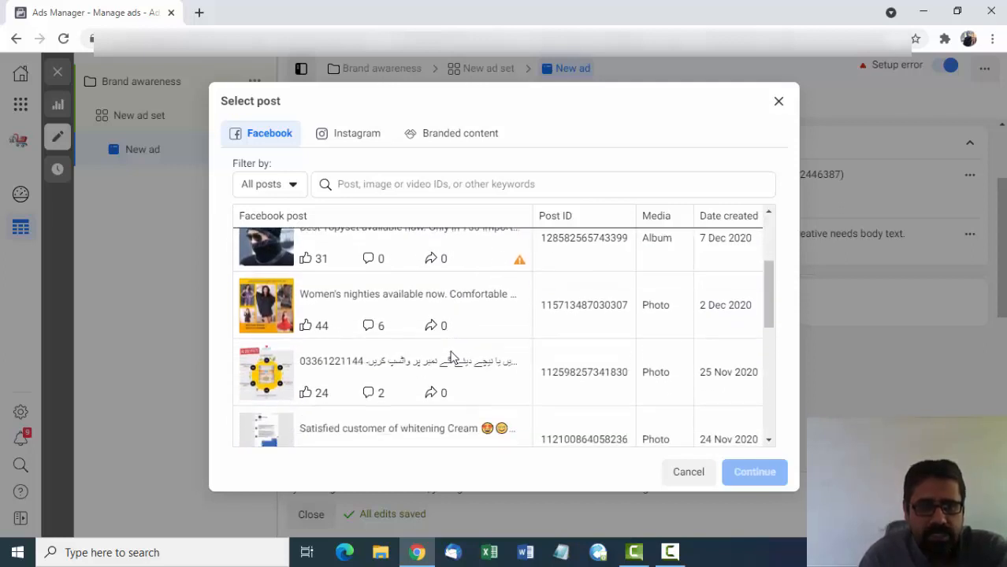
scroll(451, 356, "down", 2)
scroll(451, 356, "up", 5)
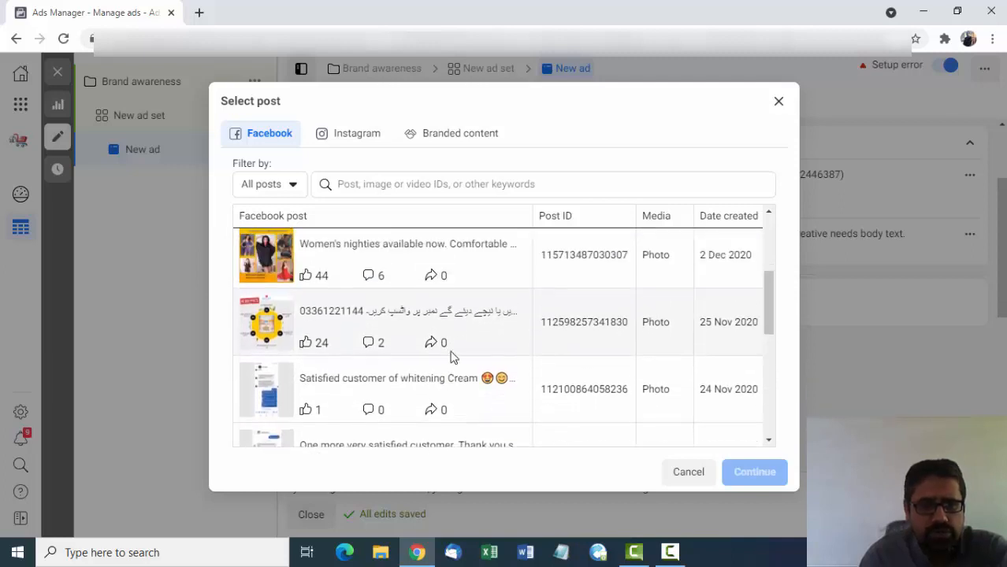
scroll(450, 356, "up", 2)
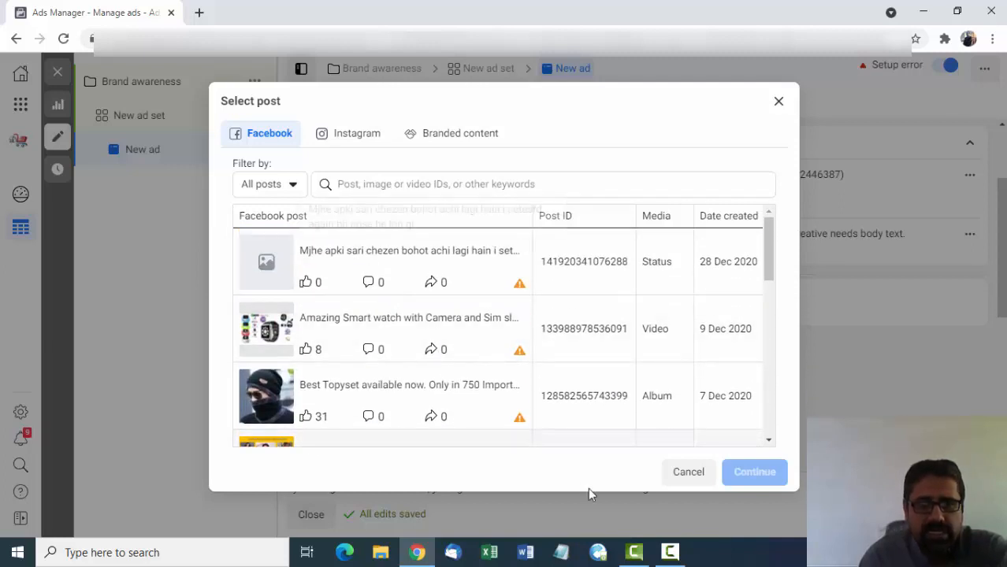
left_click(779, 102)
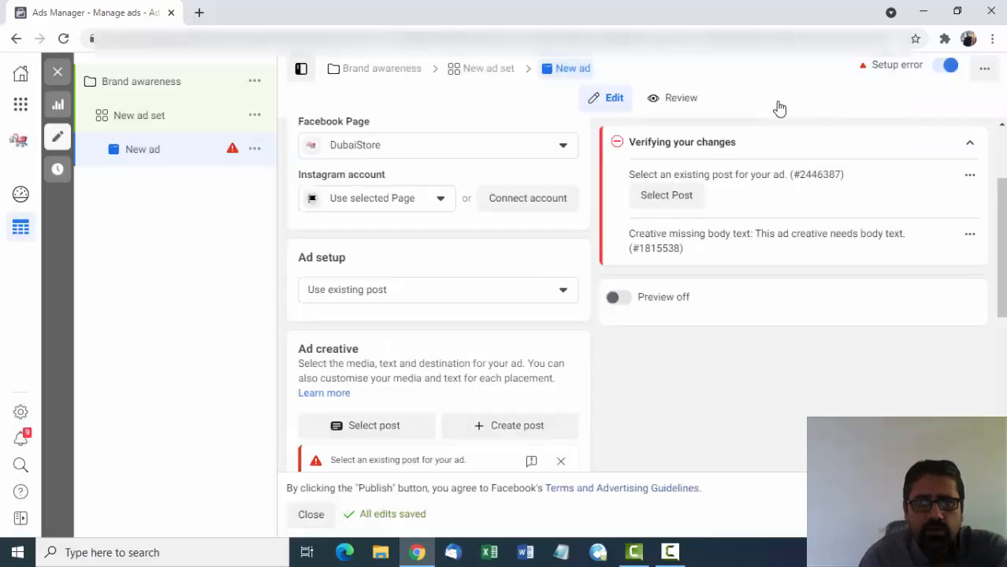
Step: Choose the "Women's nighties available now" photo post from 2 Dec 2020 as the ad creative
left_click(373, 428)
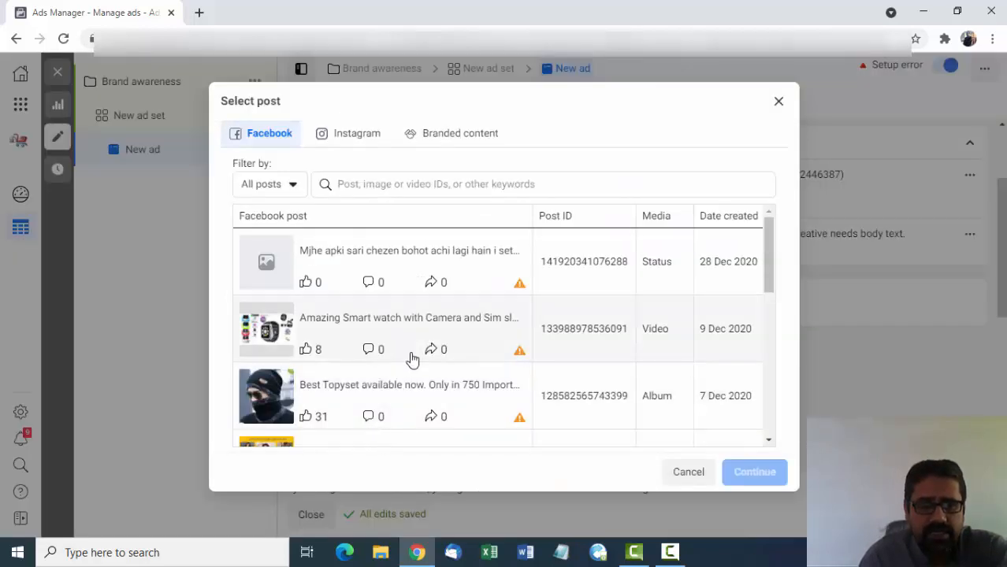
scroll(411, 360, "down", 1)
scroll(394, 347, "down", 1)
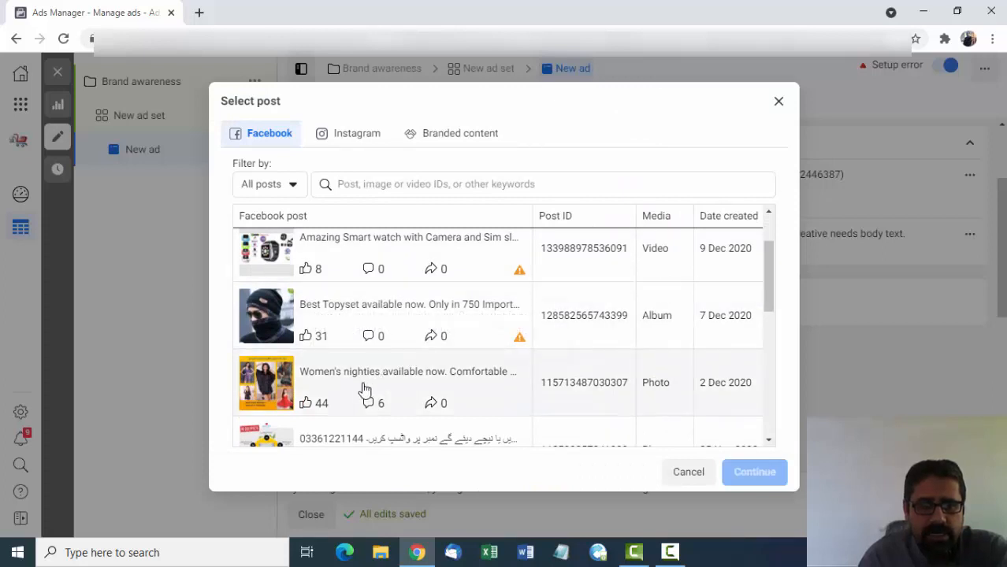
left_click(367, 391)
left_click(747, 479)
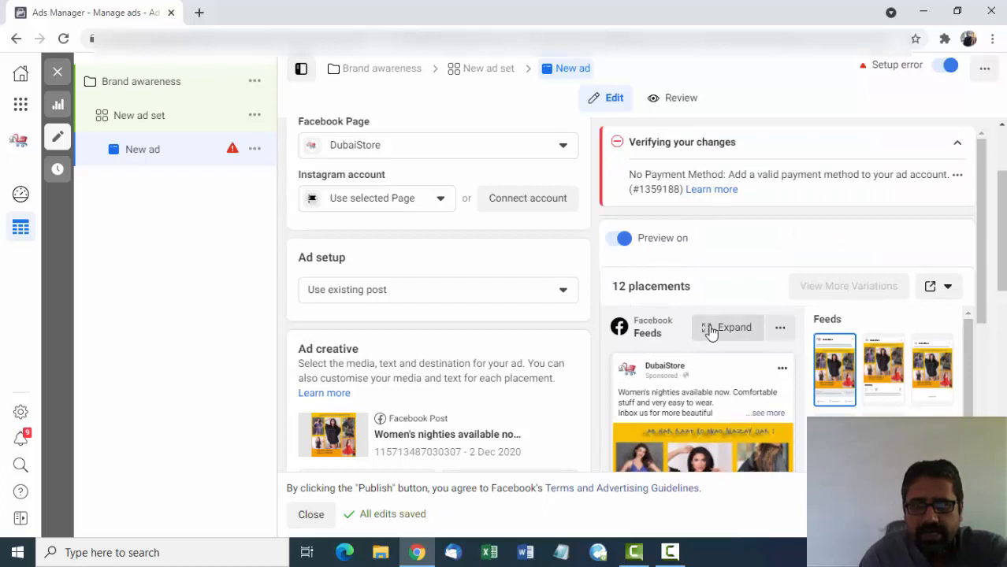
Step: Examine the ad's Facebook Feeds preview and the call to action under Ad creative
scroll(795, 398, "down", 1)
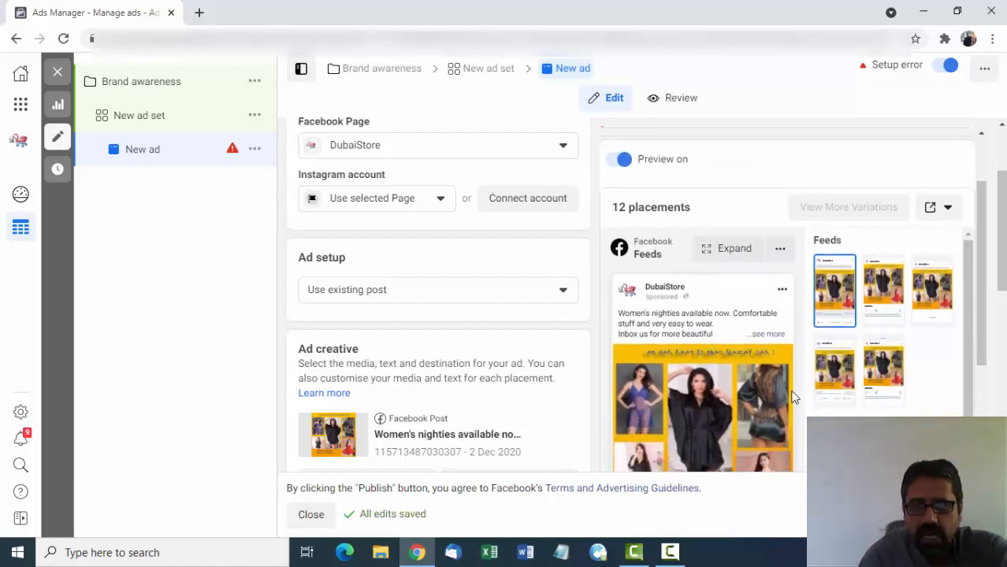
scroll(795, 398, "down", 2)
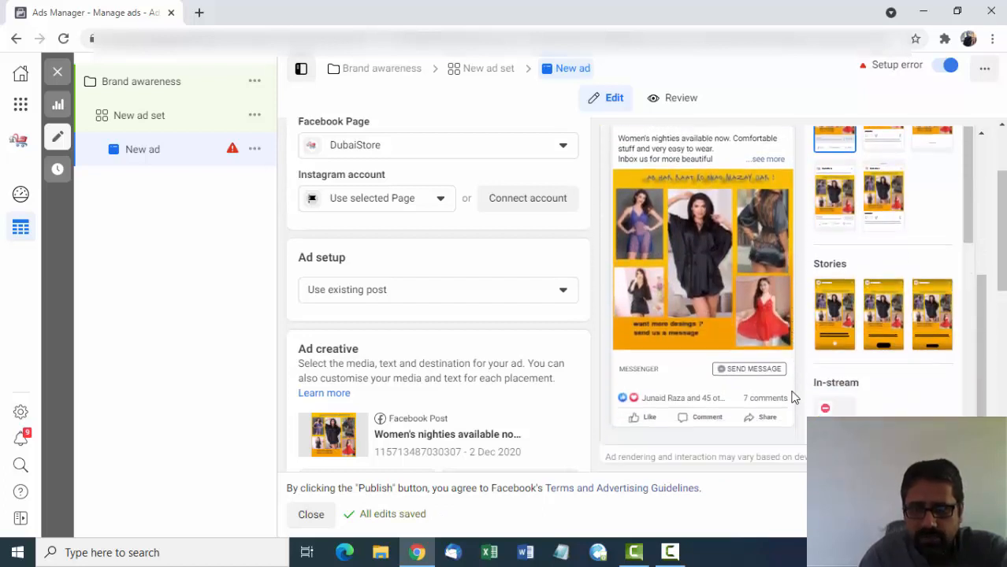
scroll(794, 398, "up", 1)
scroll(792, 398, "down", 1)
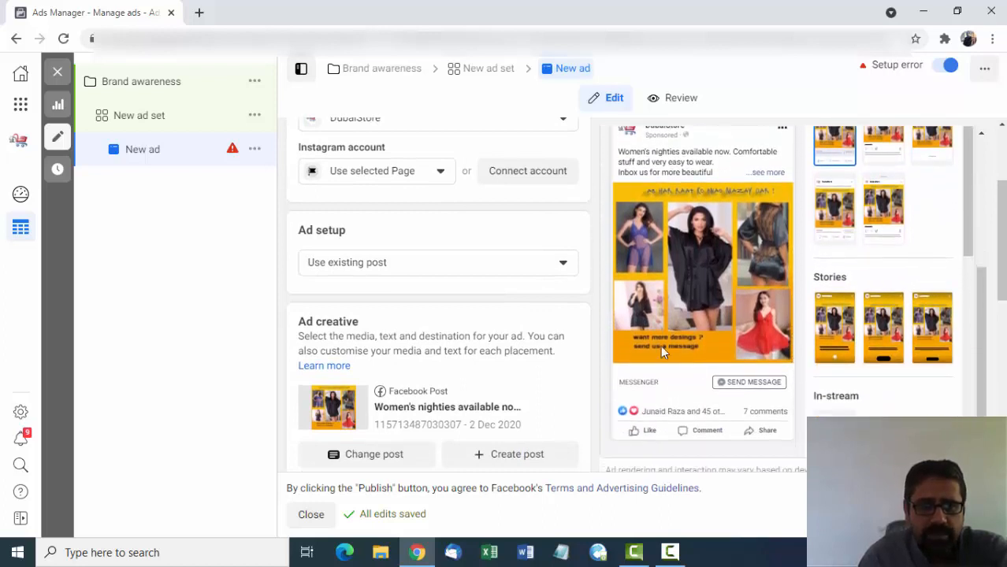
scroll(449, 353, "down", 3)
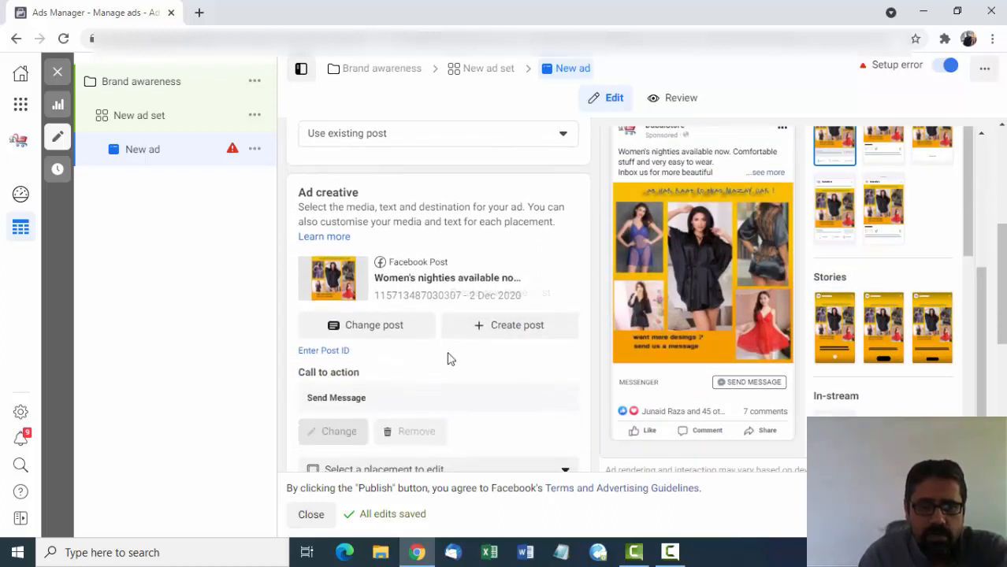
scroll(449, 358, "down", 1)
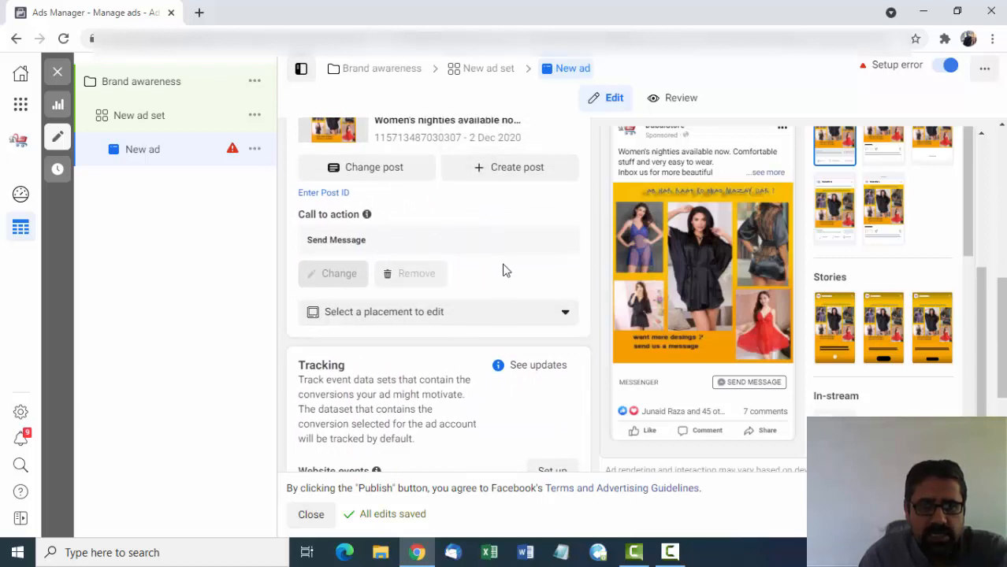
Step: Review the placements offered for editing and the Tracking settings for website, app and offline events and URL parameters
scroll(505, 270, "down", 1)
scroll(470, 241, "down", 1)
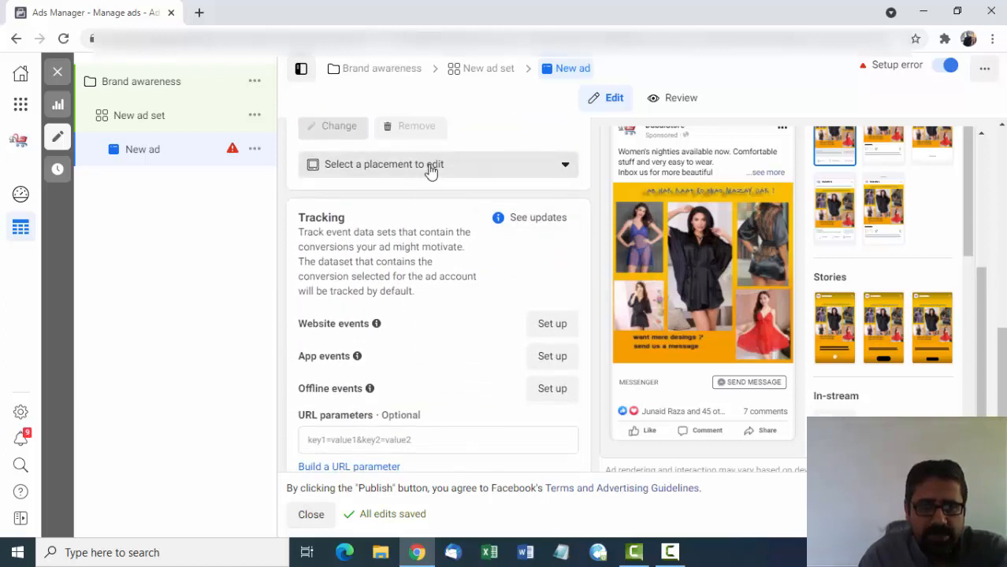
left_click(566, 166)
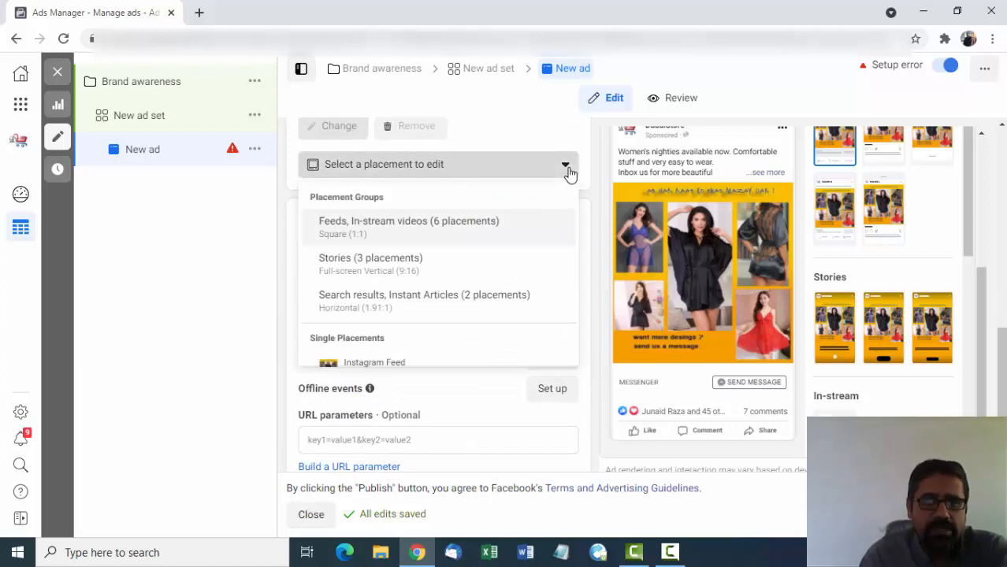
left_click(567, 170)
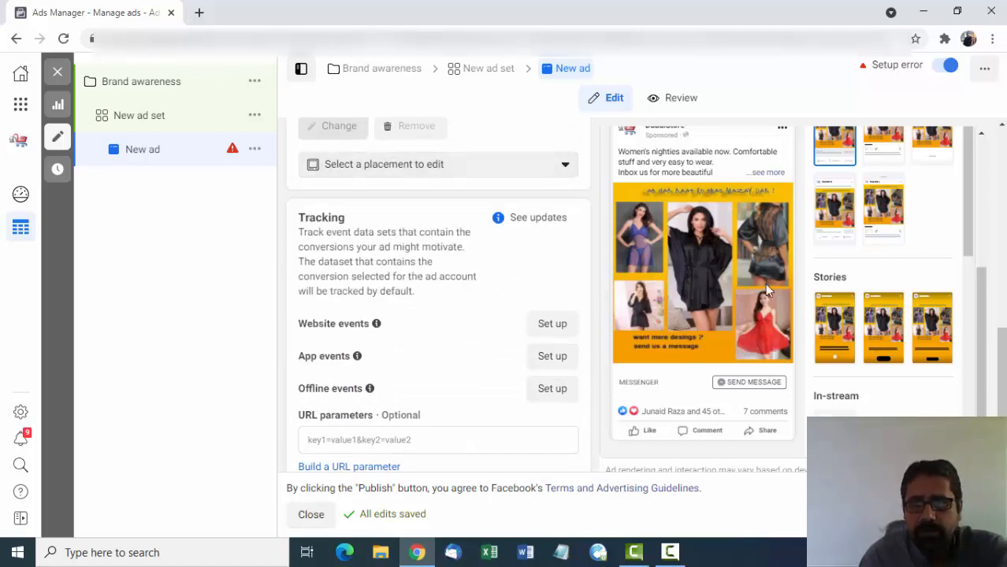
scroll(763, 285, "up", 3)
scroll(768, 290, "down", 5)
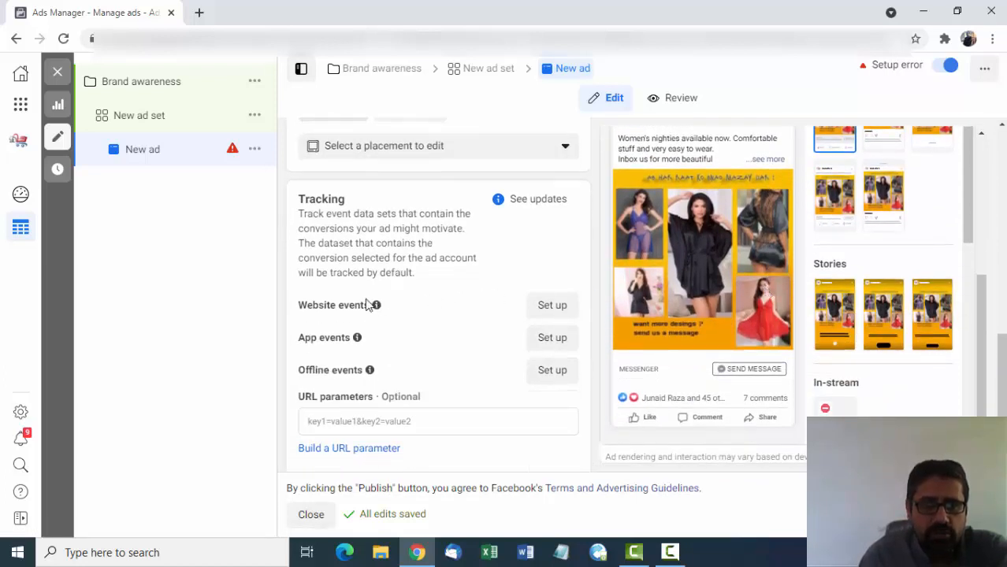
mouse_move(373, 308)
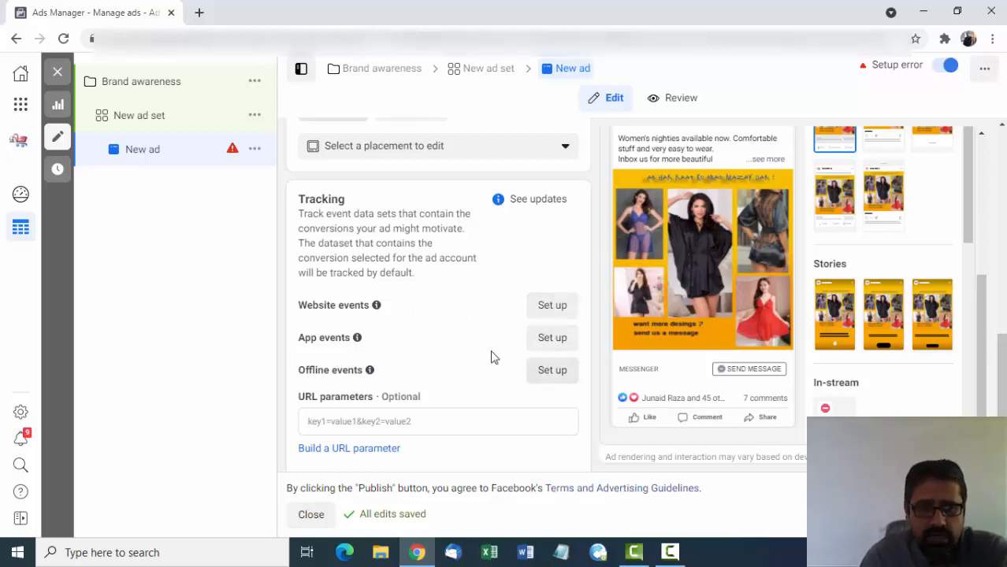
scroll(465, 350, "up", 4)
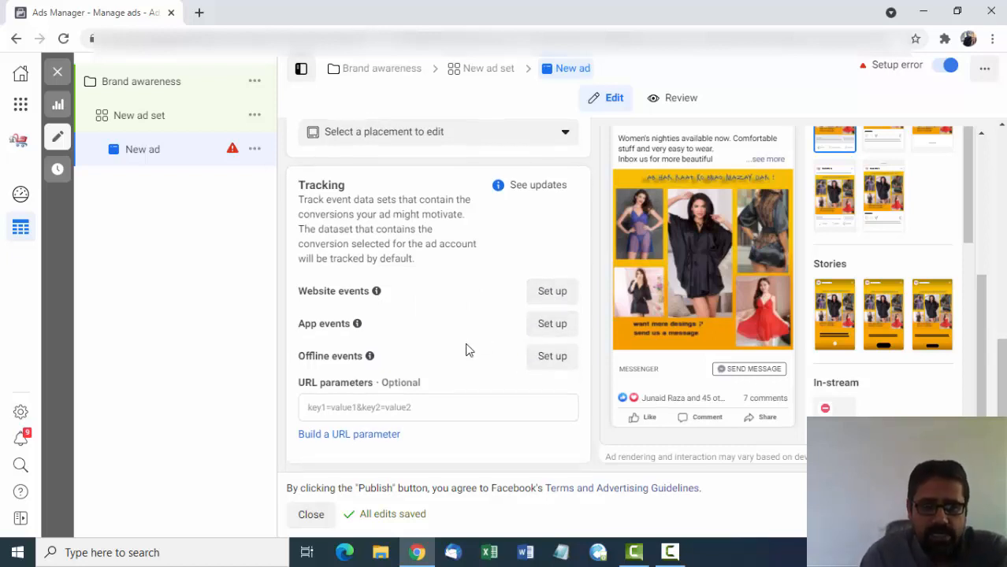
Step: Submit the ad for publishing and accept the ad account setup with Pakistan, Pakistani Rupee and the Asia/Karachi time zone
scroll(466, 350, "up", 4)
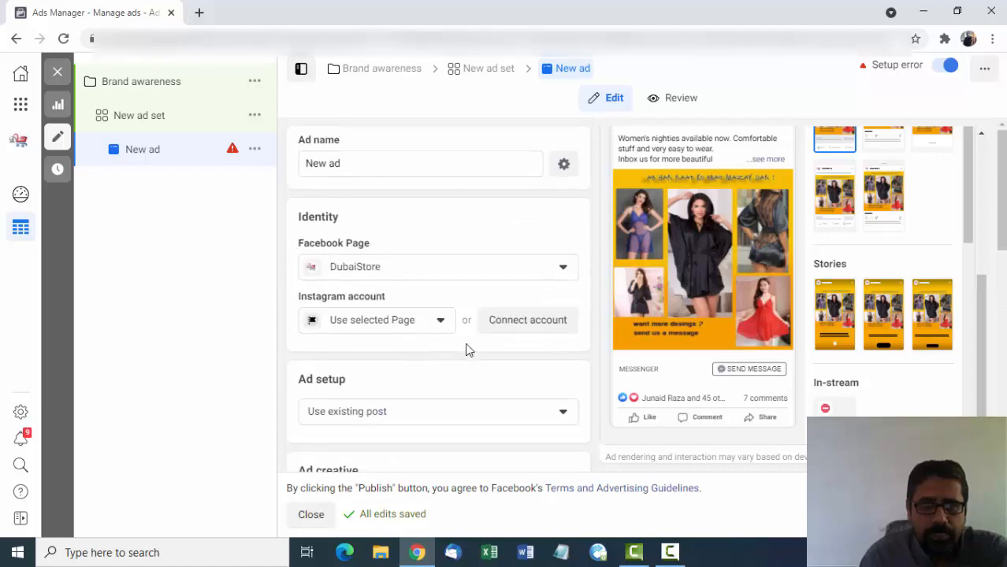
scroll(466, 350, "down", 3)
scroll(466, 350, "up", 3)
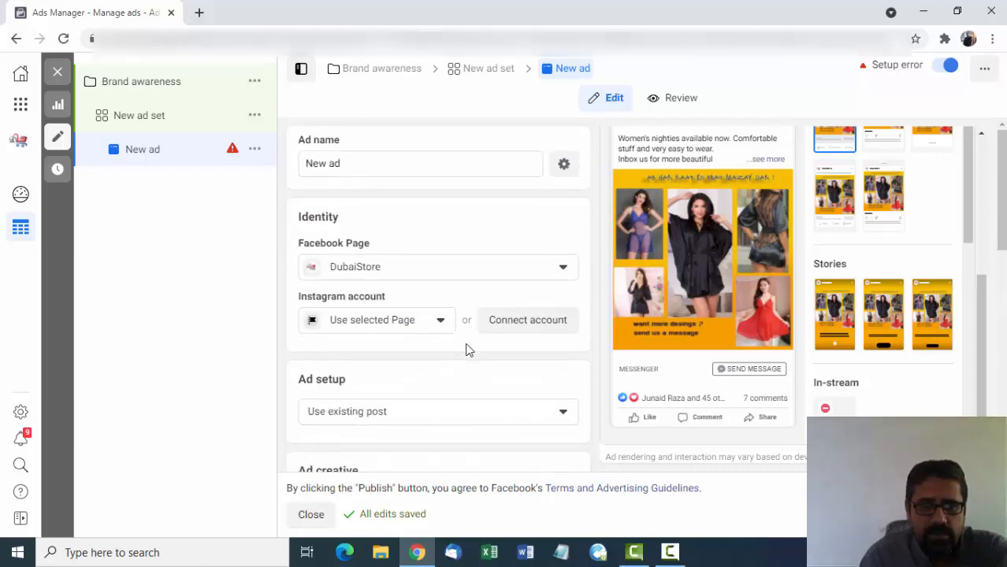
left_click(383, 163)
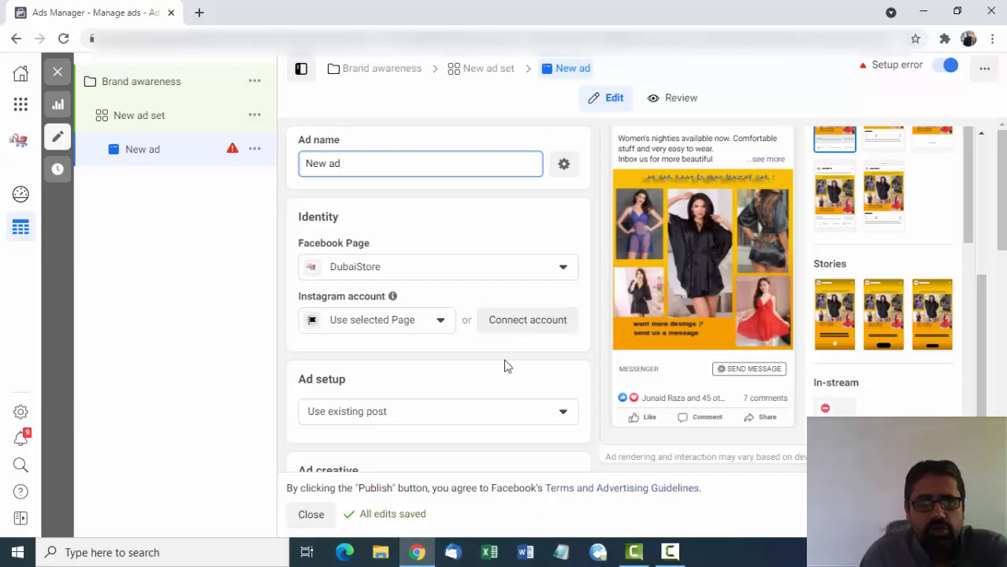
scroll(506, 363, "down", 4)
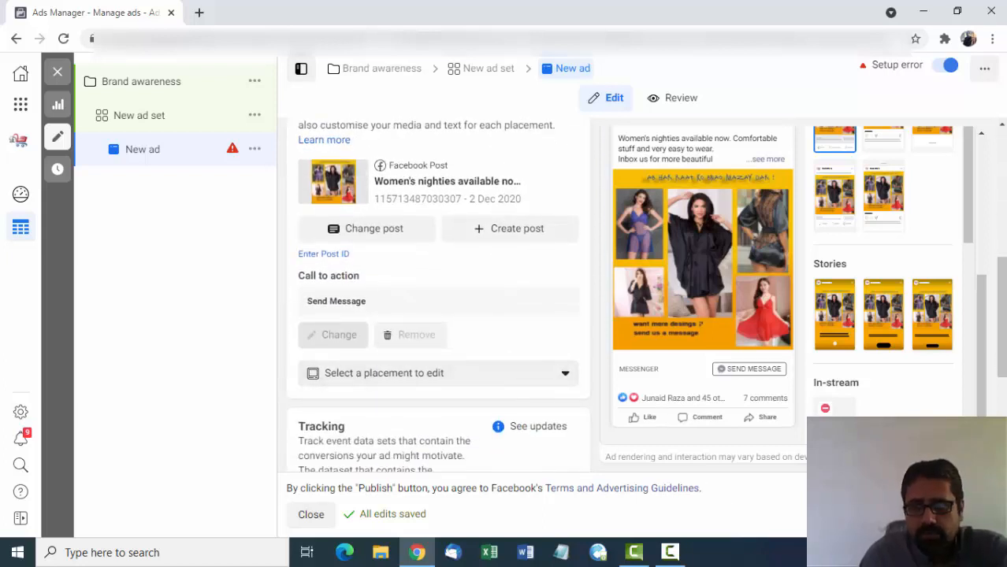
left_click(966, 515)
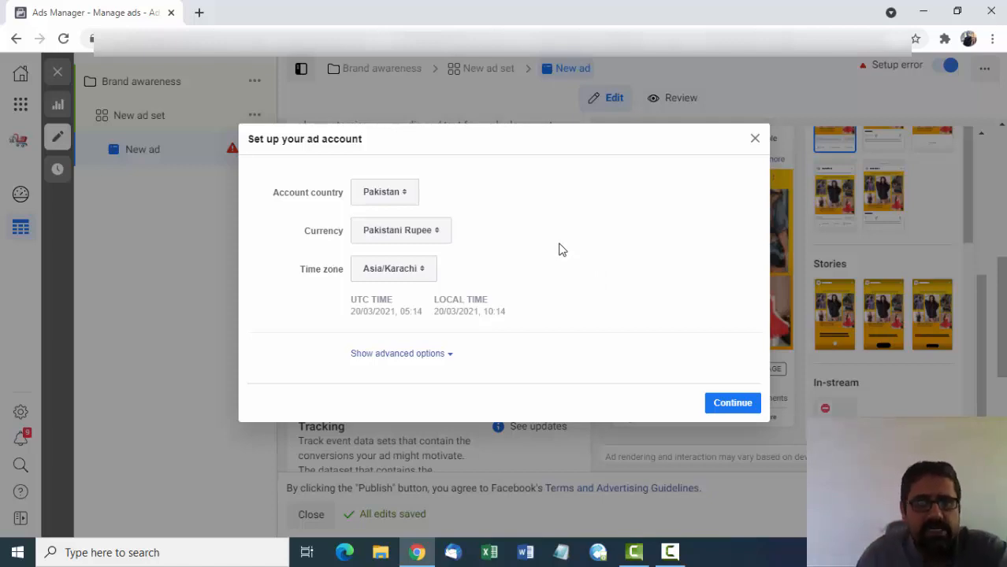
left_click(733, 404)
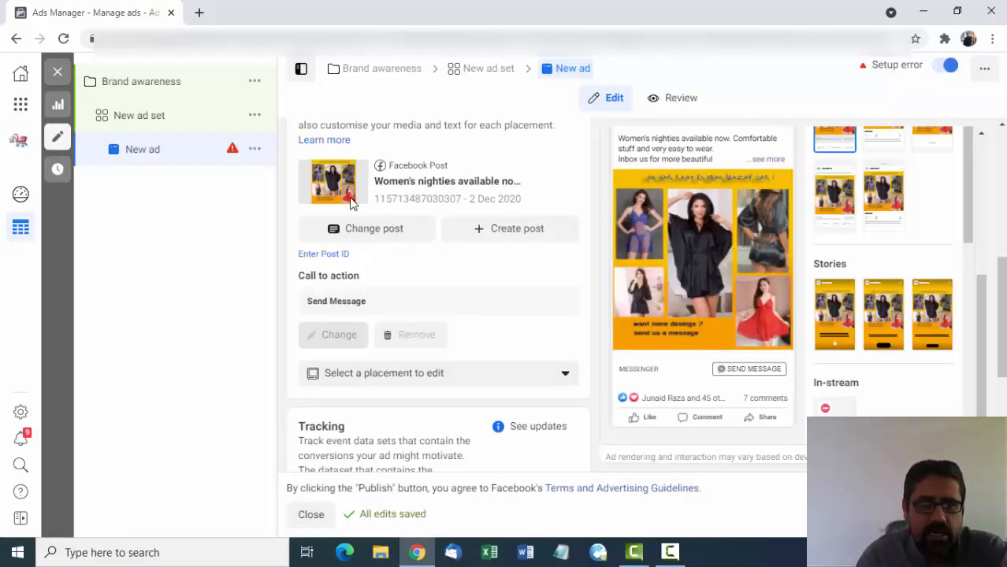
Step: Examine the name, number, expiry and CVV fields for adding a debit or credit card, and leave the payment form without saving
left_click(352, 202)
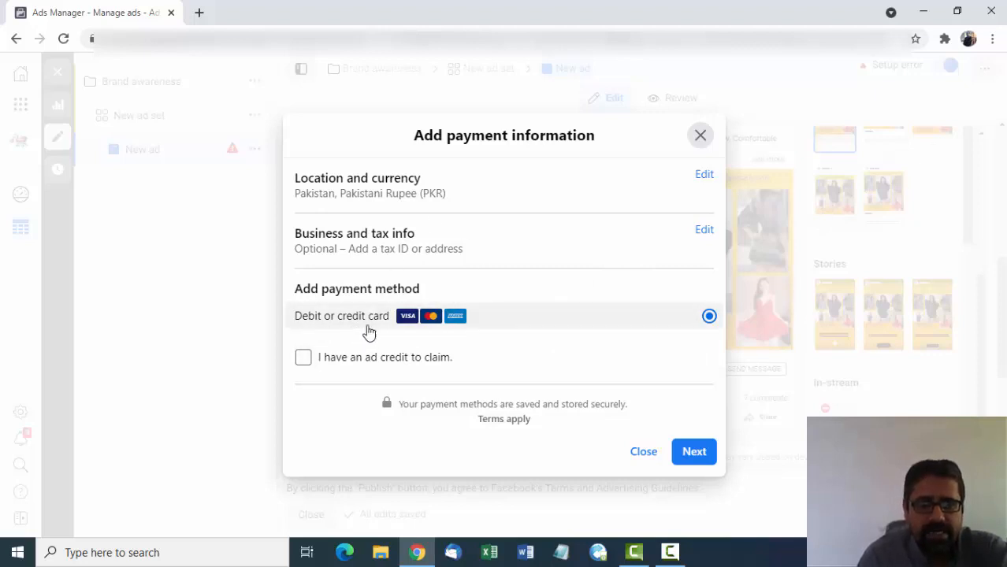
left_click(699, 455)
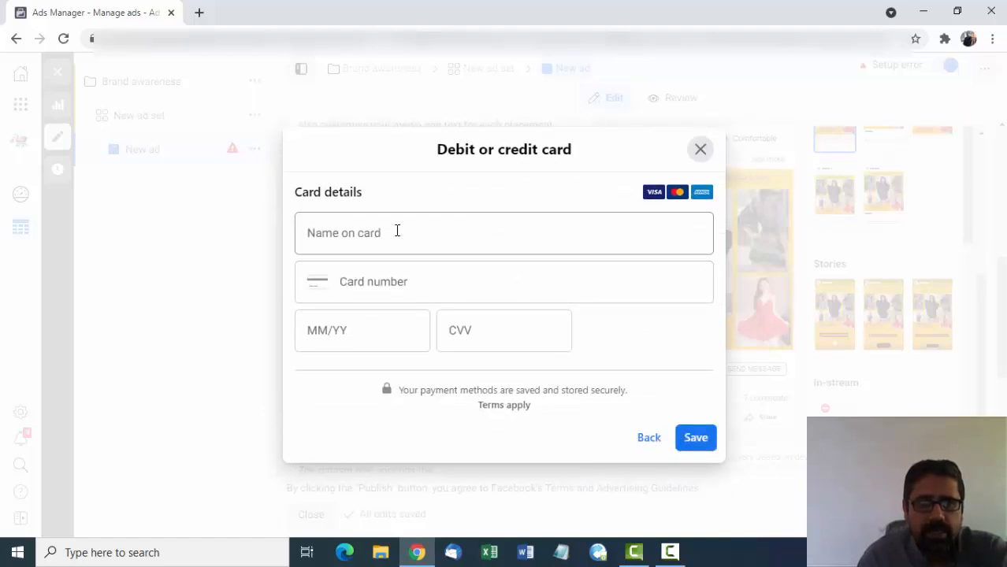
left_click(397, 231)
left_click(510, 289)
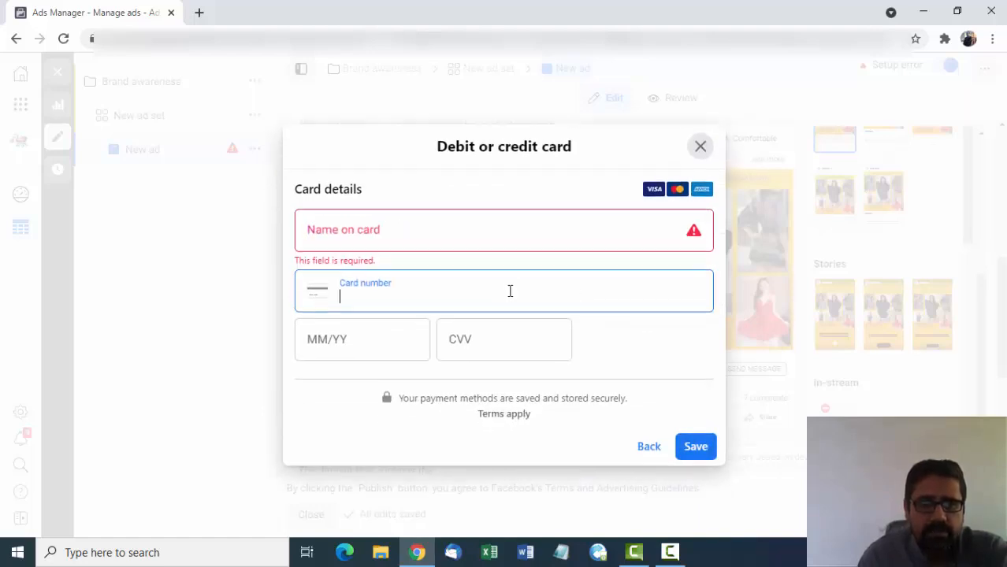
left_click(356, 341)
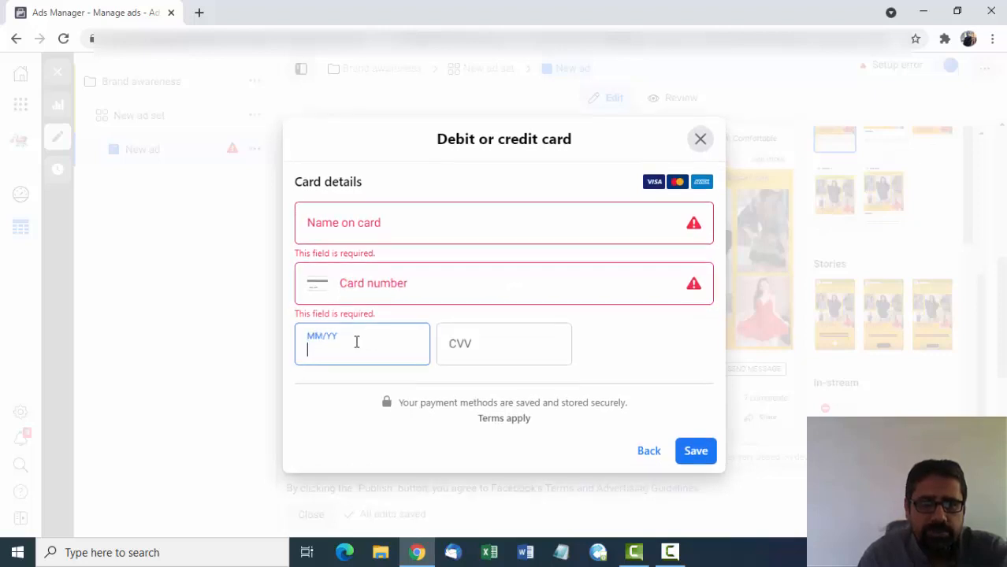
left_click(483, 350)
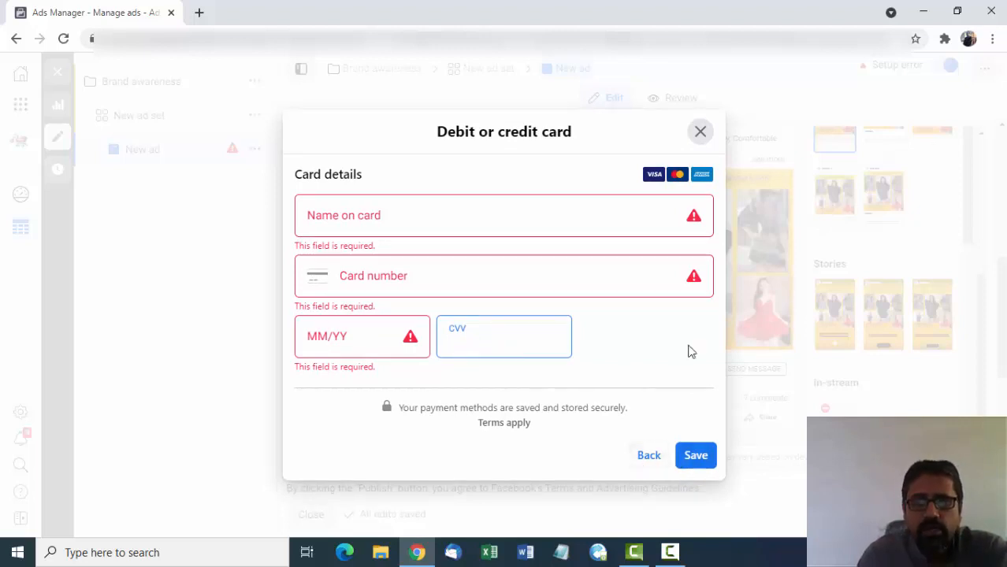
left_click(700, 132)
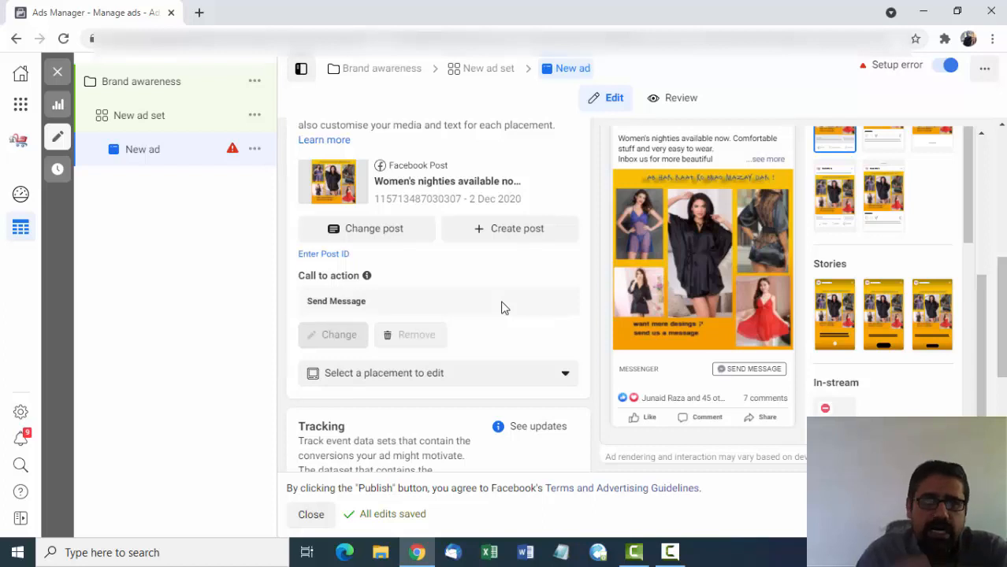
scroll(562, 344, "down", 3)
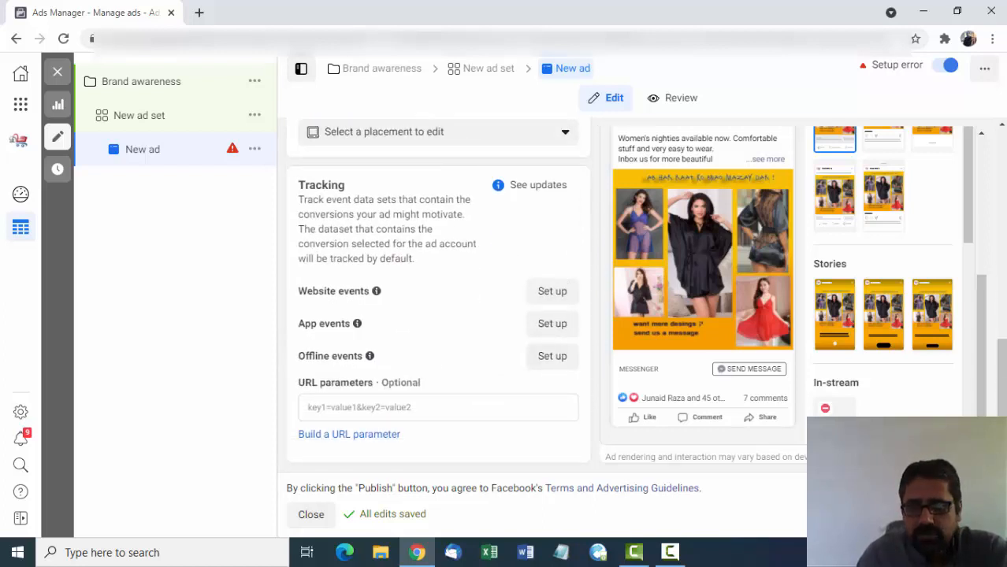
left_click(962, 514)
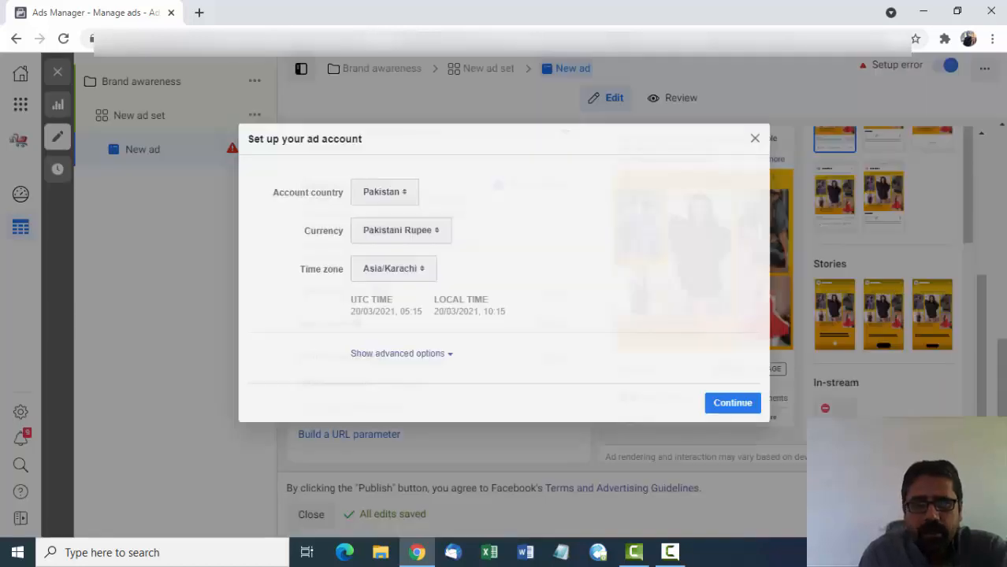
left_click(716, 405)
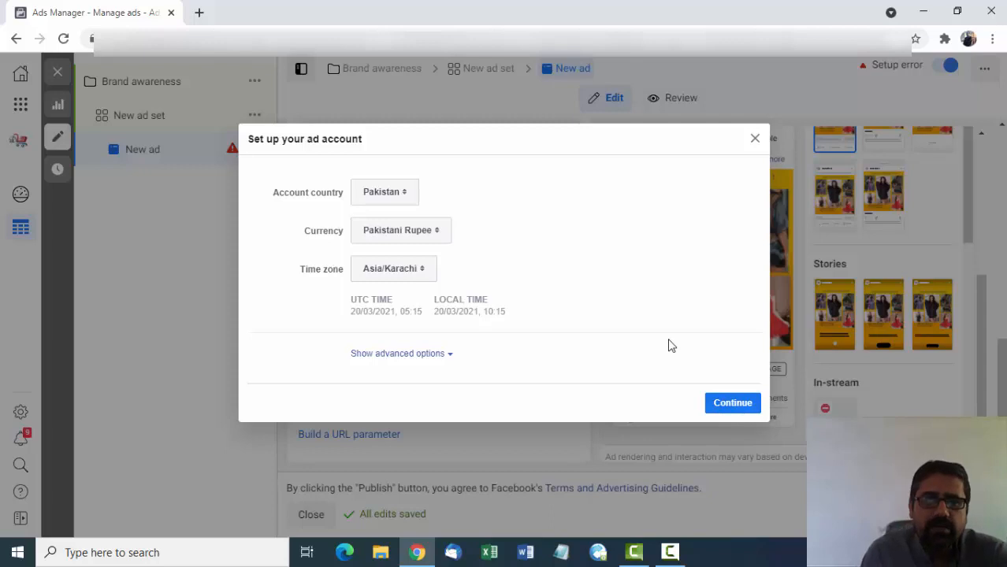
left_click(755, 140)
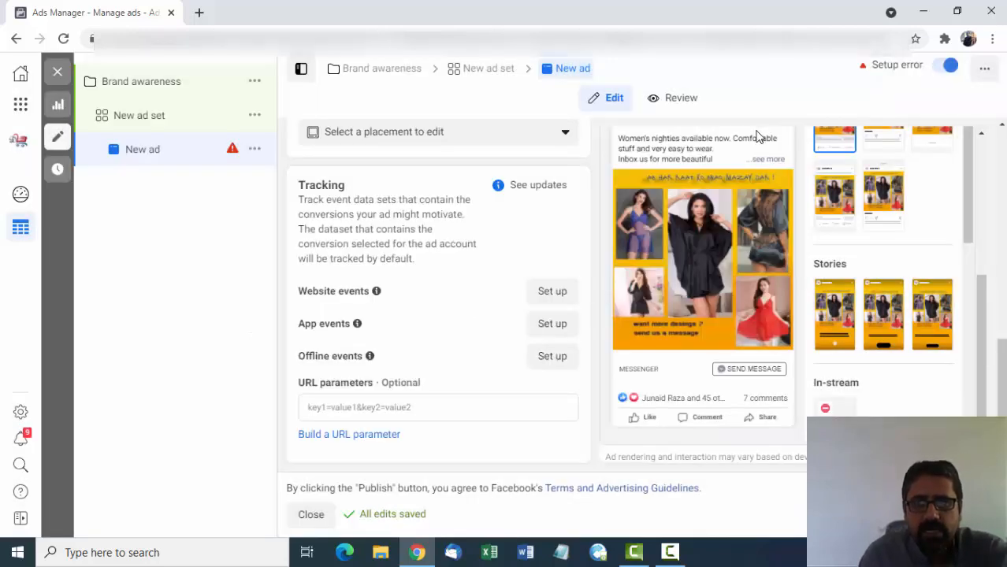
Step: Try to publish the draft items, dismiss the ad account setup and leave the ad editor with the new ad kept as a draft
left_click(311, 516)
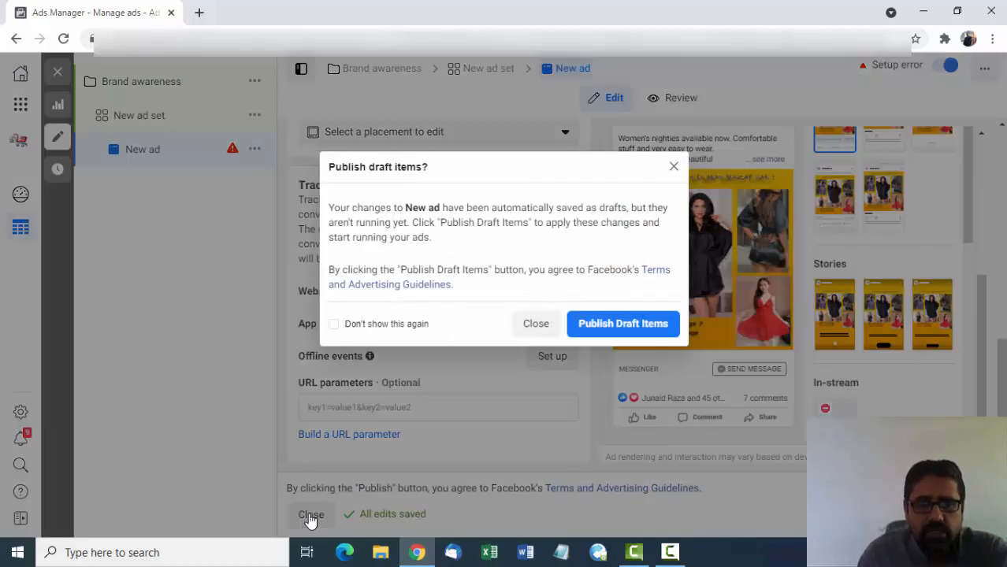
left_click(605, 335)
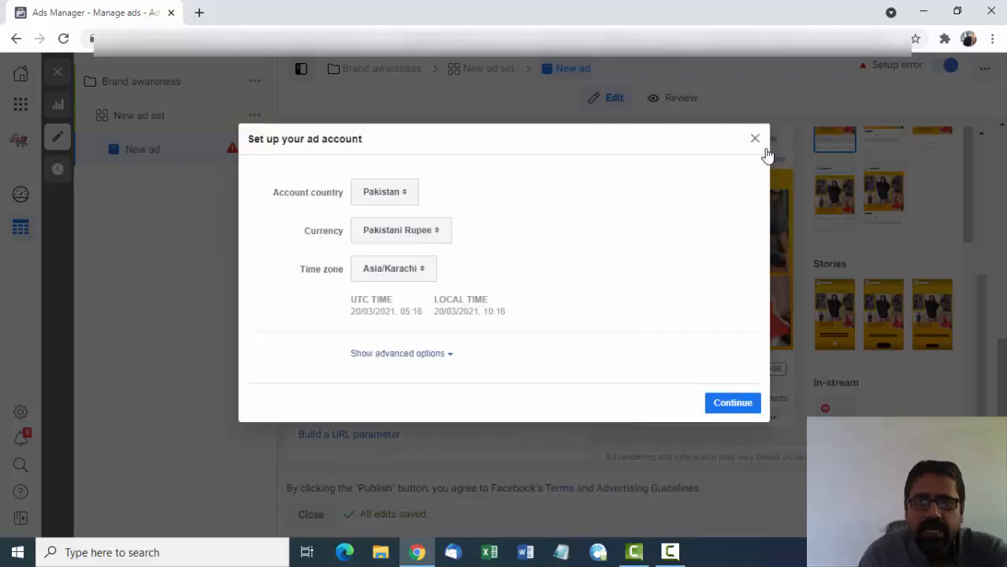
left_click(754, 141)
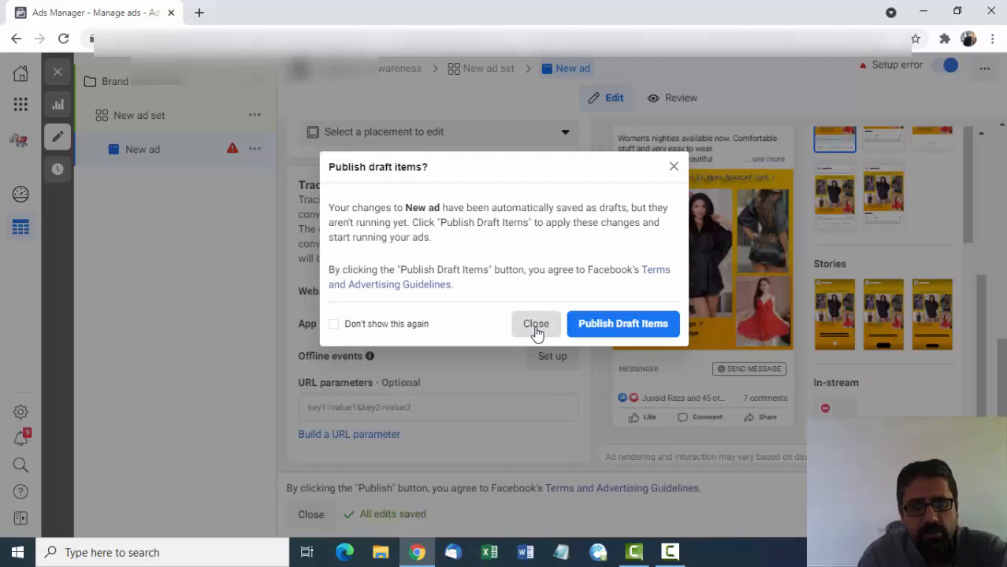
left_click(536, 327)
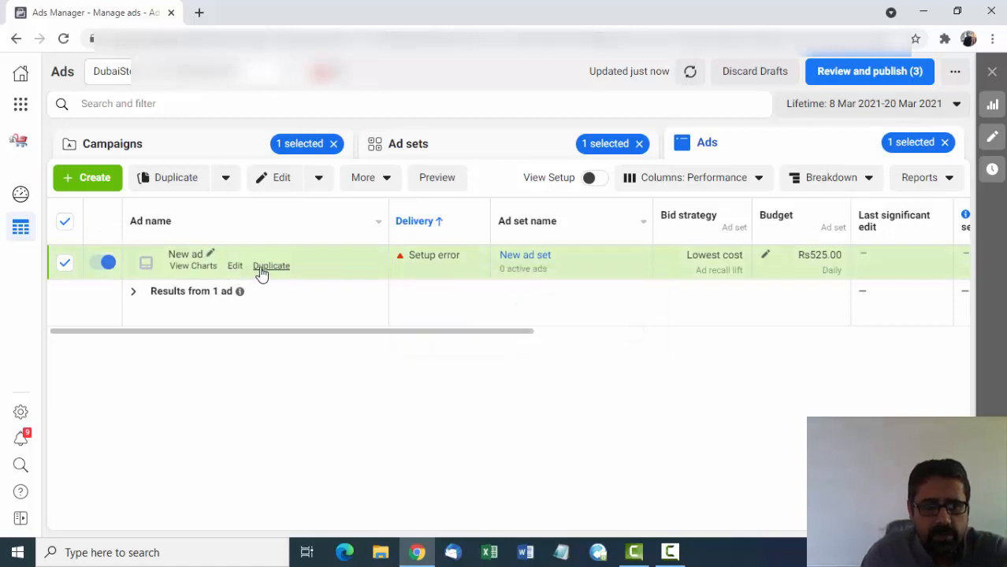
Step: Clear the campaign, ad set and ad selections in the management view
left_click(335, 145)
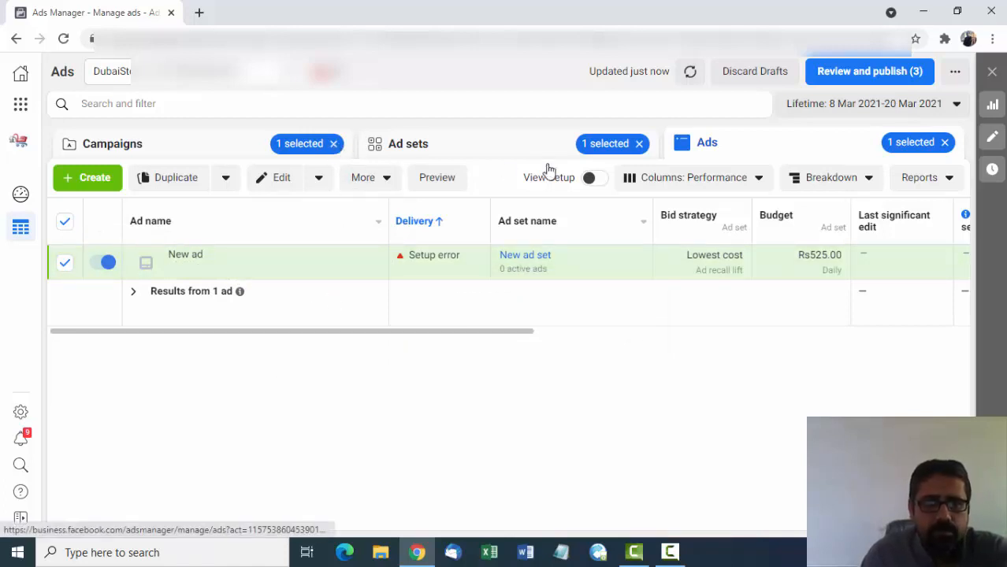
left_click(639, 144)
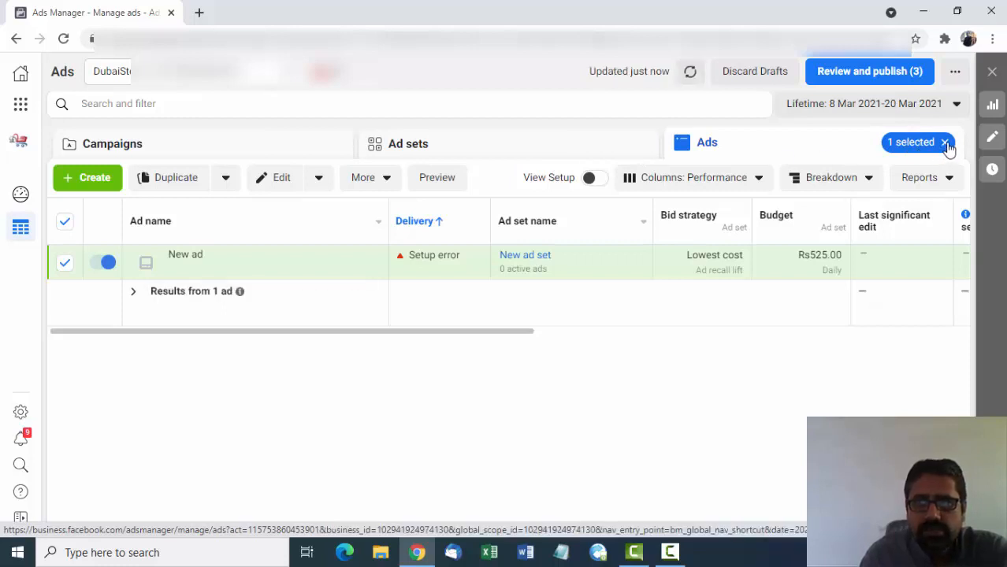
left_click(945, 143)
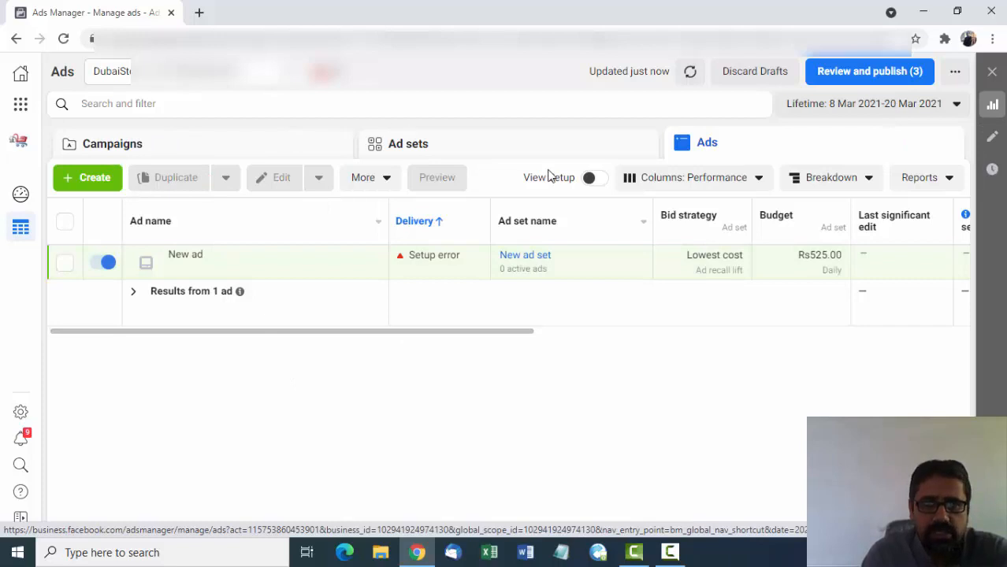
Step: Review the campaign, ad set and ad lists and examine the delivery setup error on the new ad
left_click(236, 149)
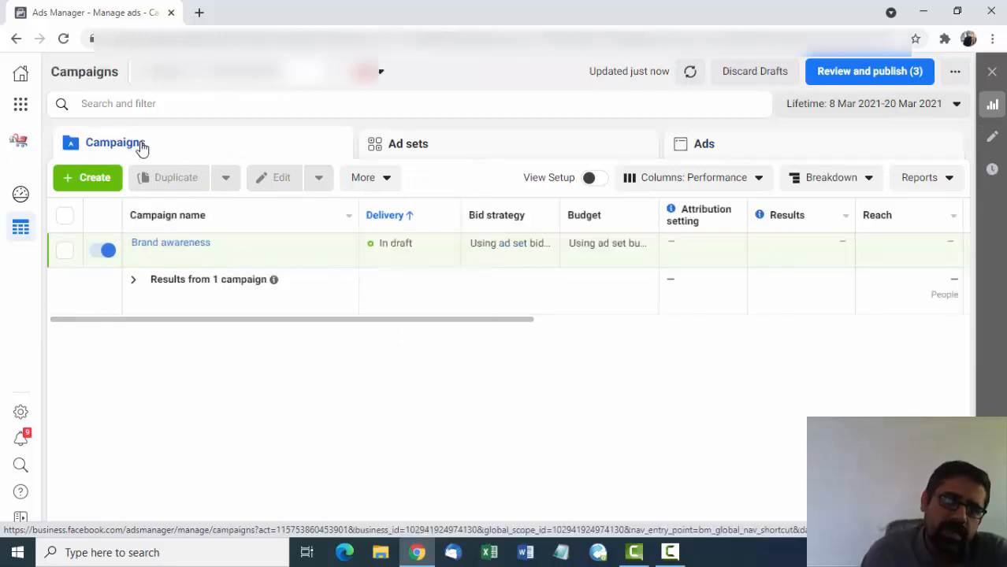
left_click(454, 147)
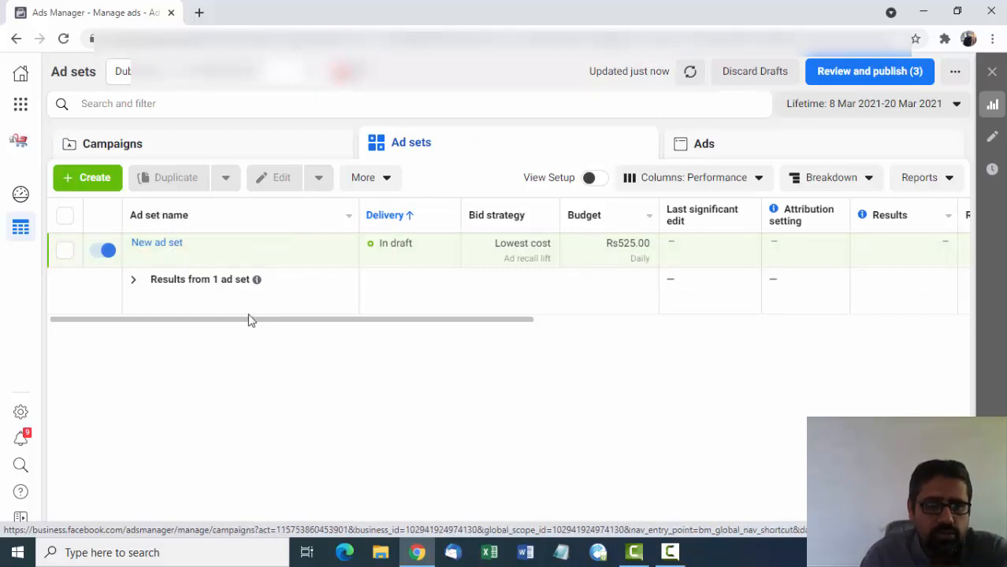
left_click(737, 148)
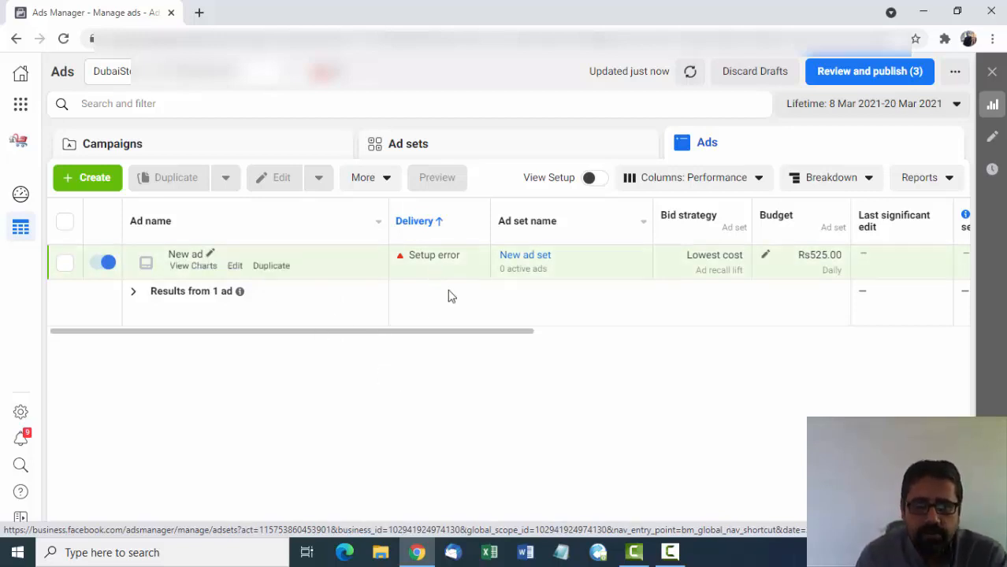
mouse_move(428, 256)
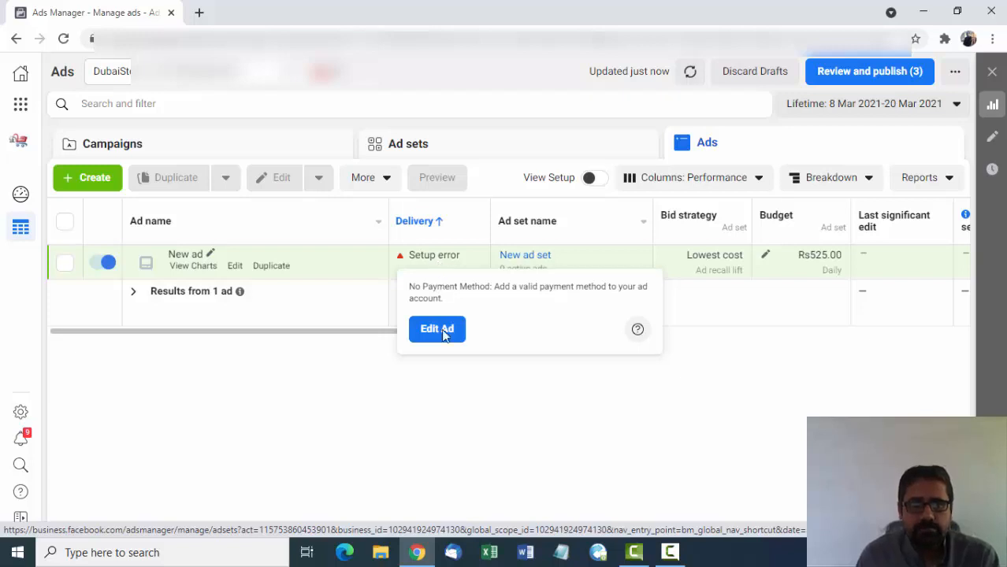
Step: Delete the draft Brand awareness campaign and check the ads list
left_click(189, 149)
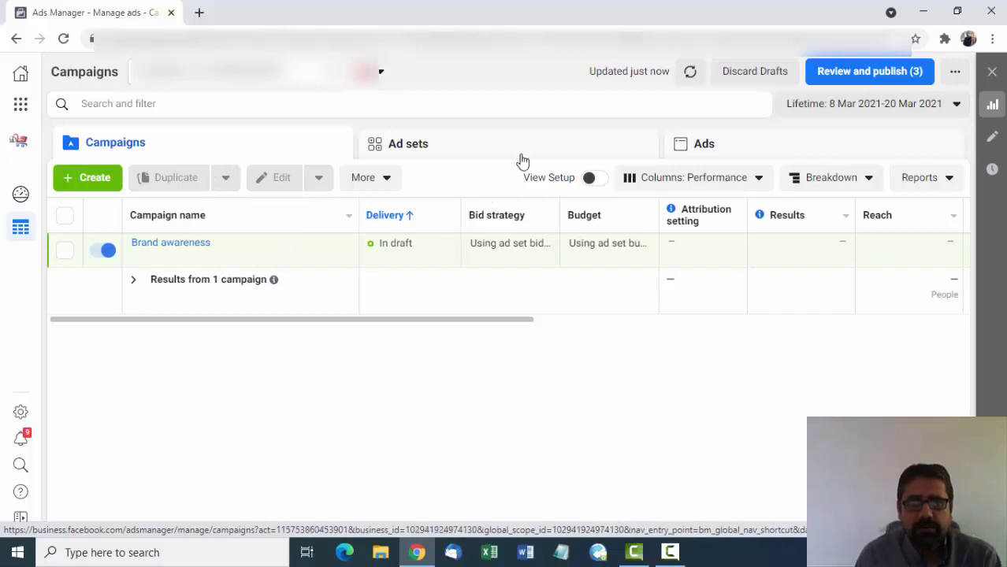
left_click(386, 180)
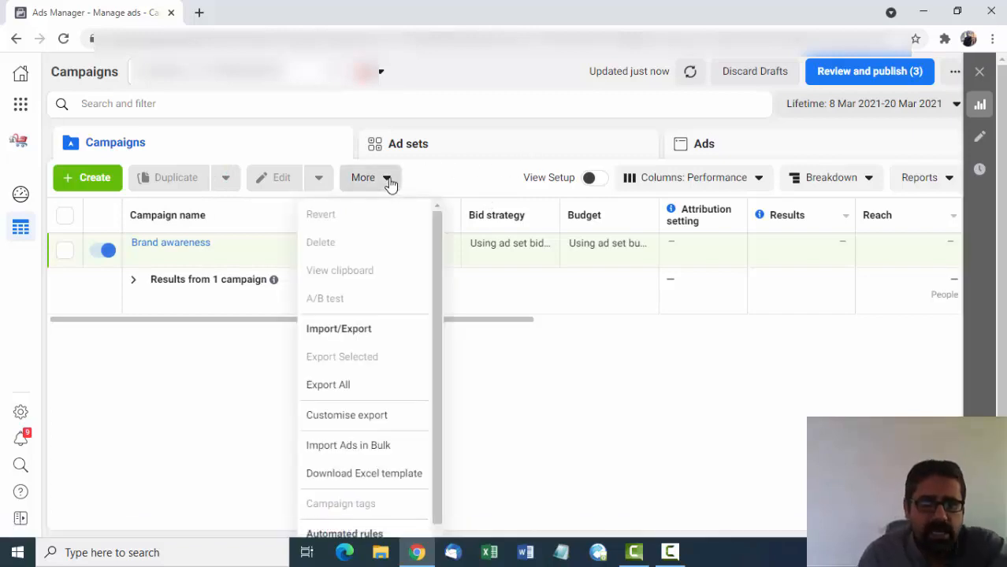
left_click(387, 190)
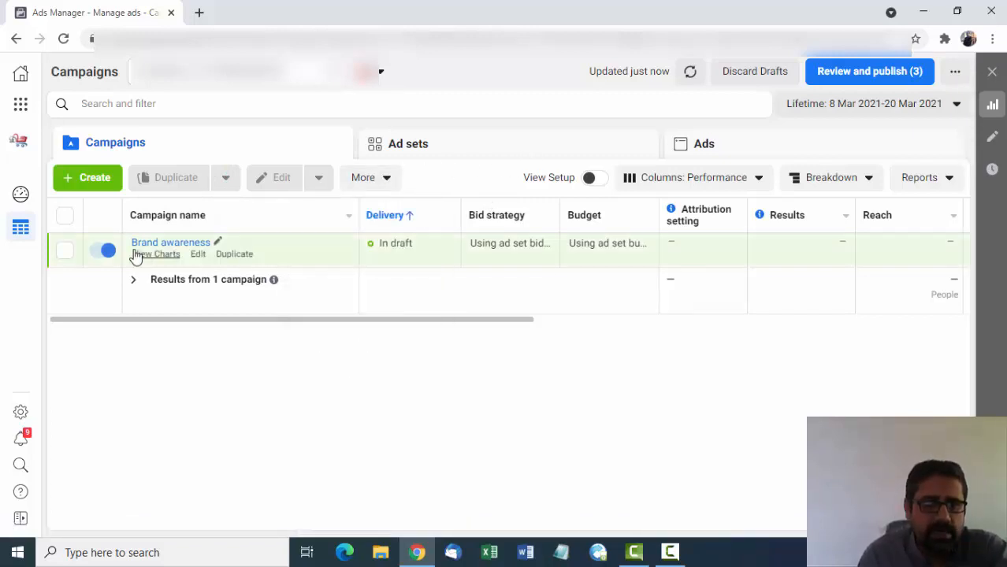
left_click(66, 254)
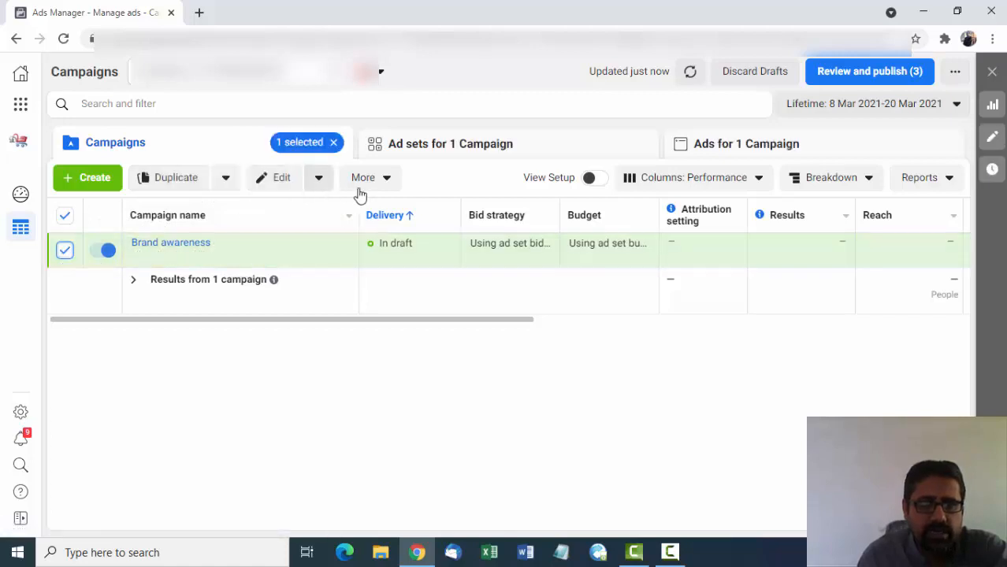
left_click(387, 183)
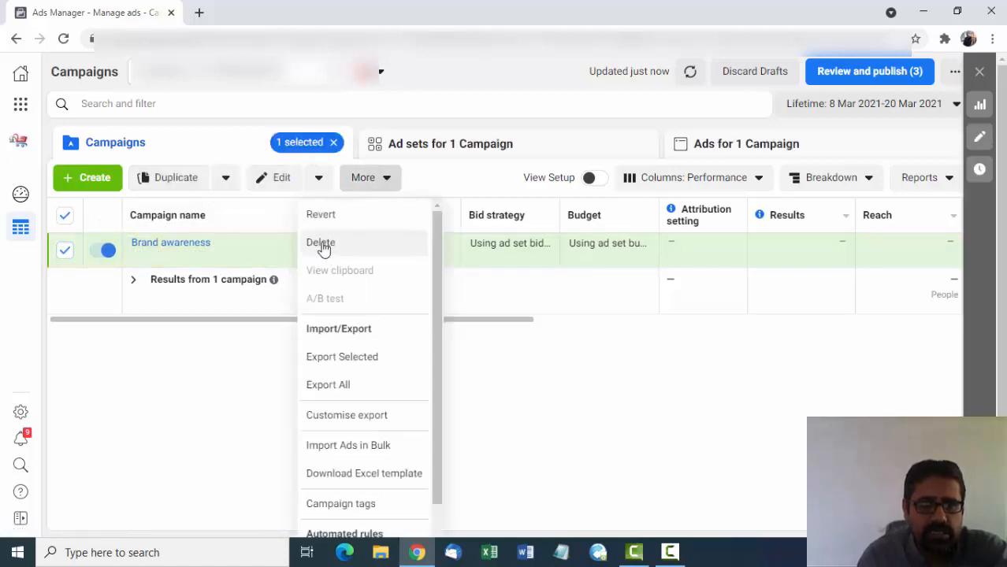
left_click(320, 244)
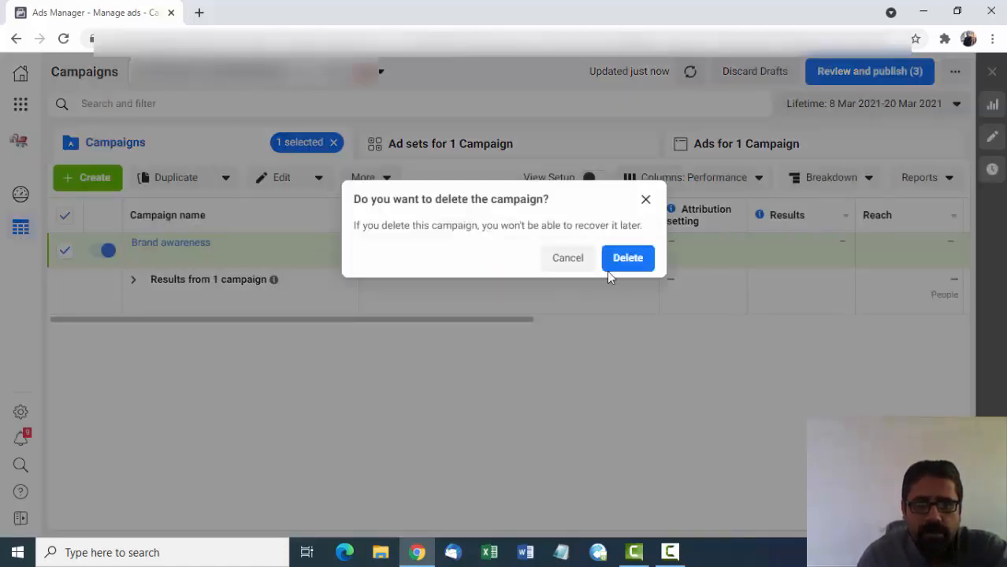
left_click(626, 260)
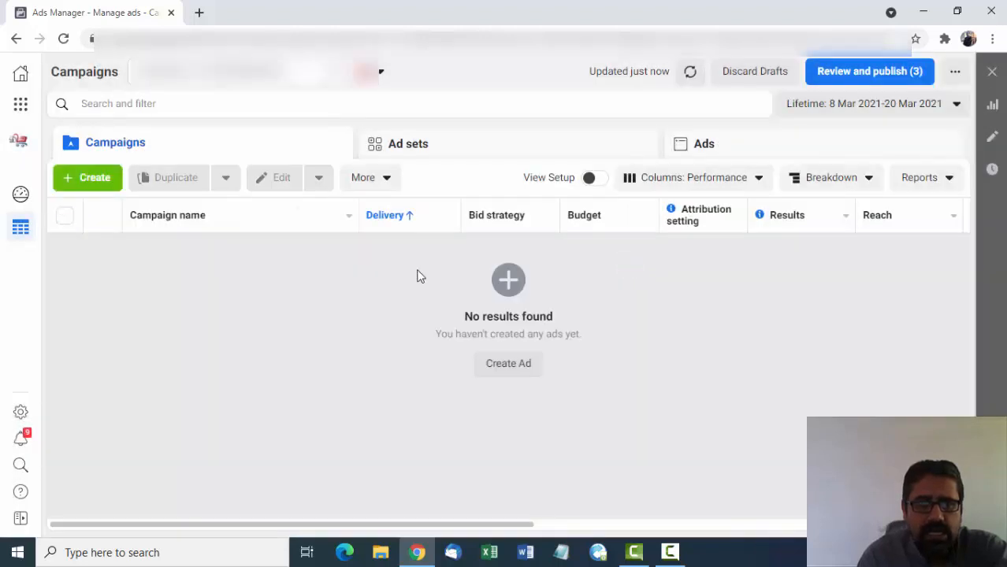
left_click(460, 140)
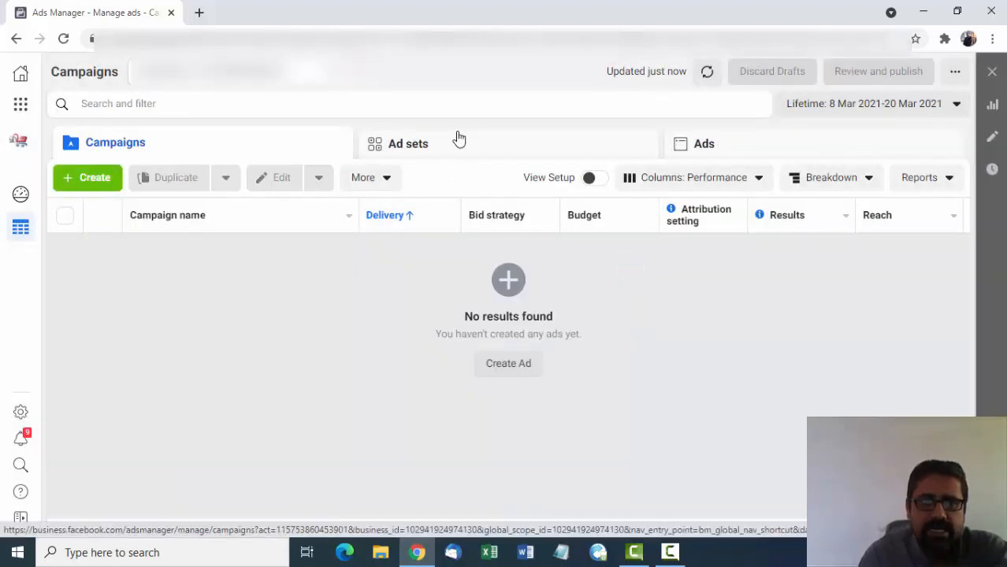
left_click(734, 150)
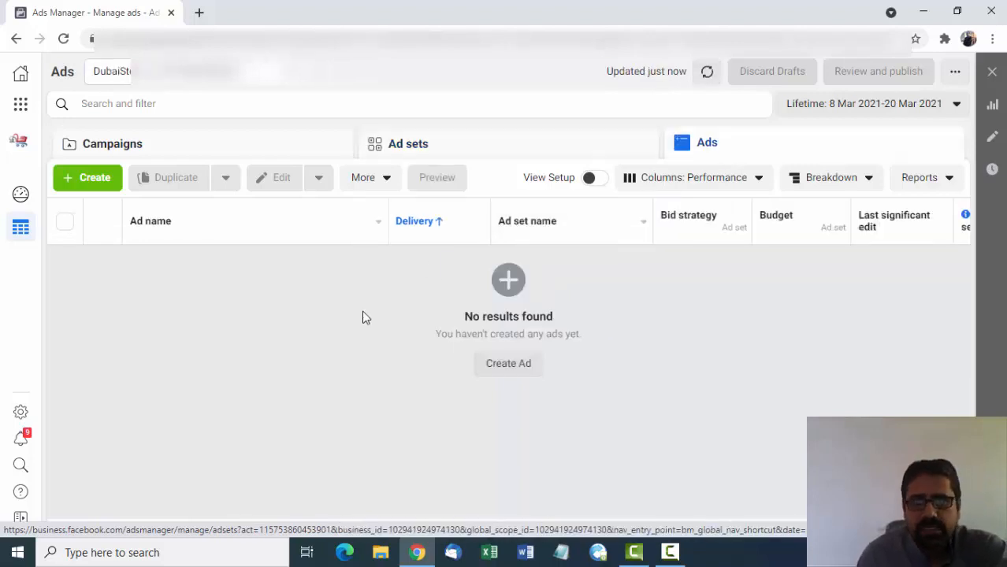